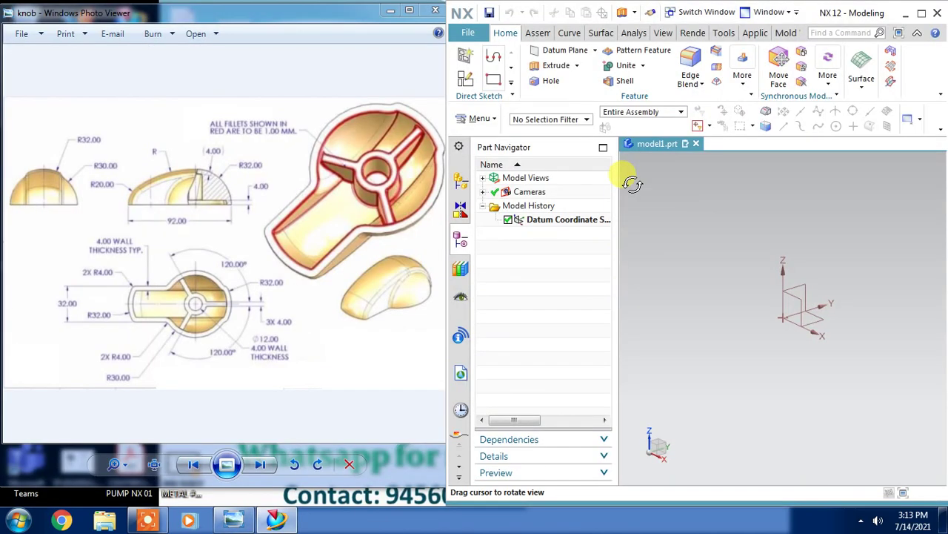
Step: Start a new sketch on the empty model1.prt part
click(466, 78)
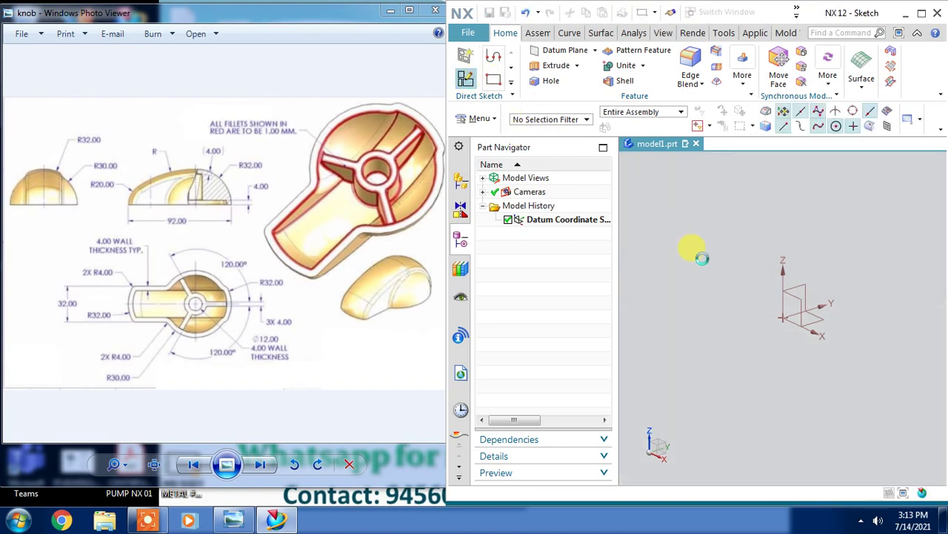
Step: Cancel the sketch and insert a 50 mm diameter sphere at the origin
click(360, 441)
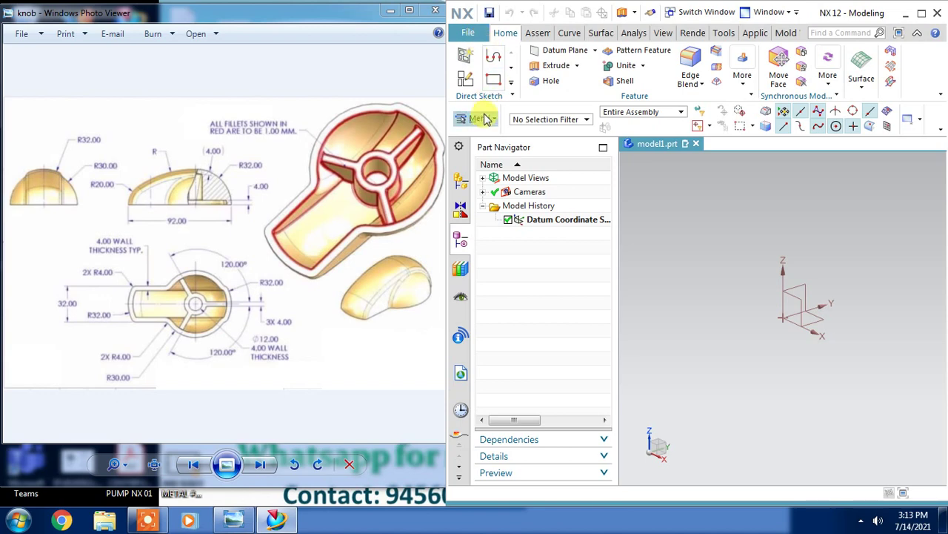
click(474, 119)
mouse_move(485, 186)
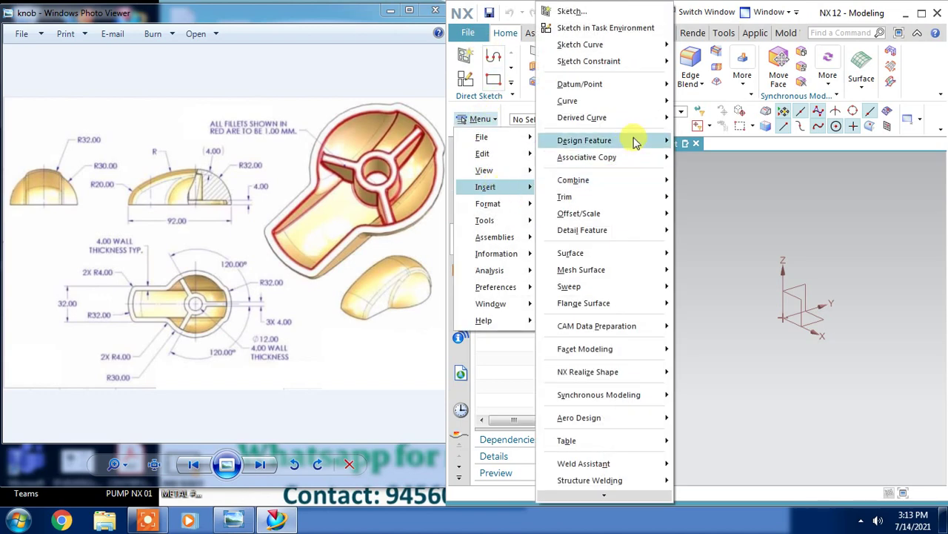
mouse_move(584, 140)
click(717, 228)
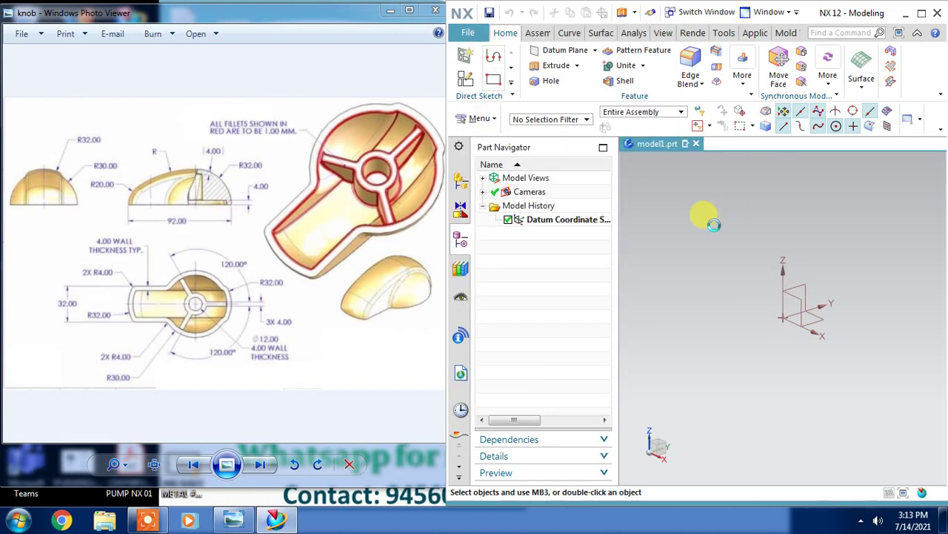
drag(315, 187, 652, 96)
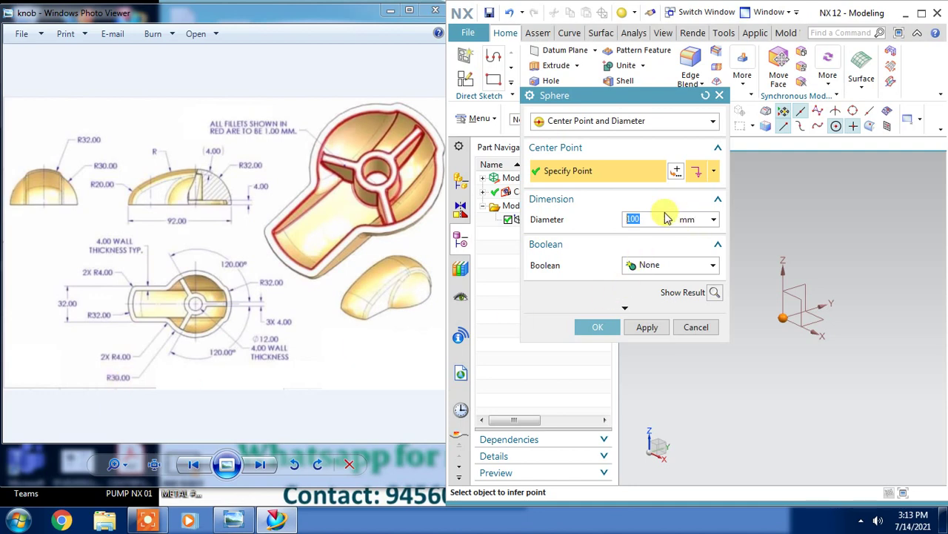
click(600, 329)
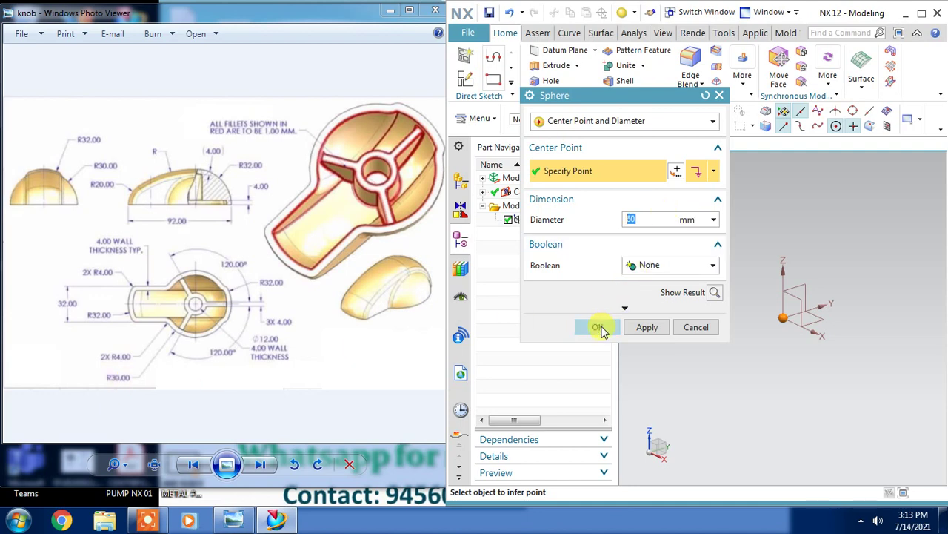
Step: Trim the sphere with the XY datum plane, keeping the upper hemisphere
scroll(778, 319, up, 2)
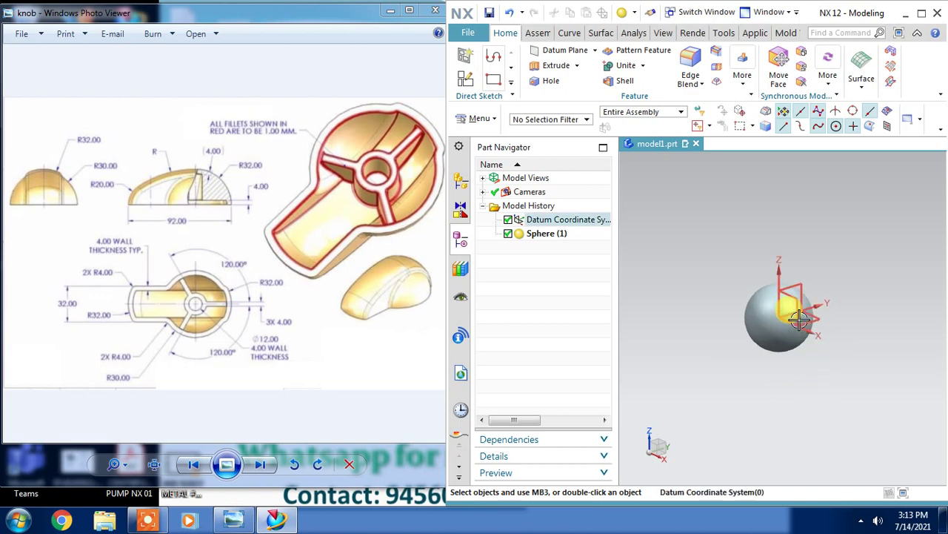
scroll(778, 319, up, 1)
click(743, 77)
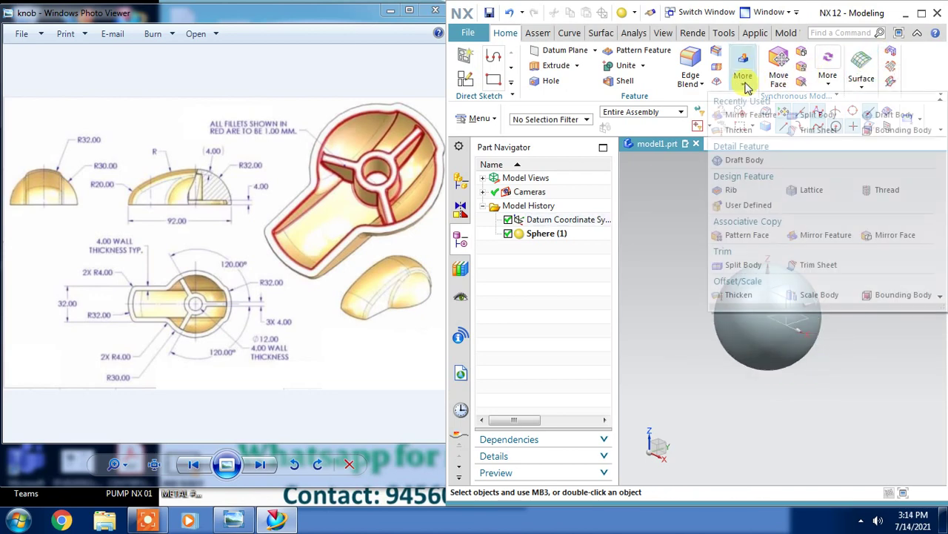
click(716, 66)
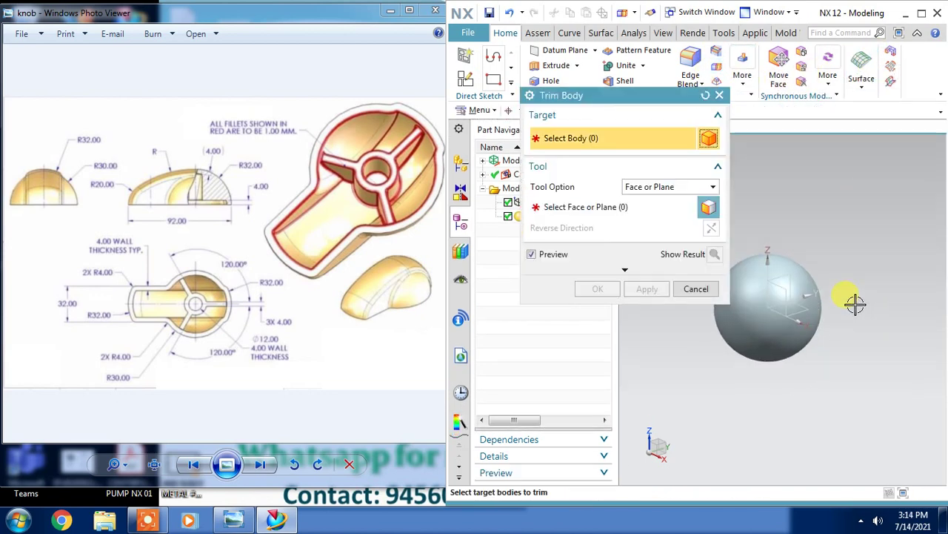
click(810, 277)
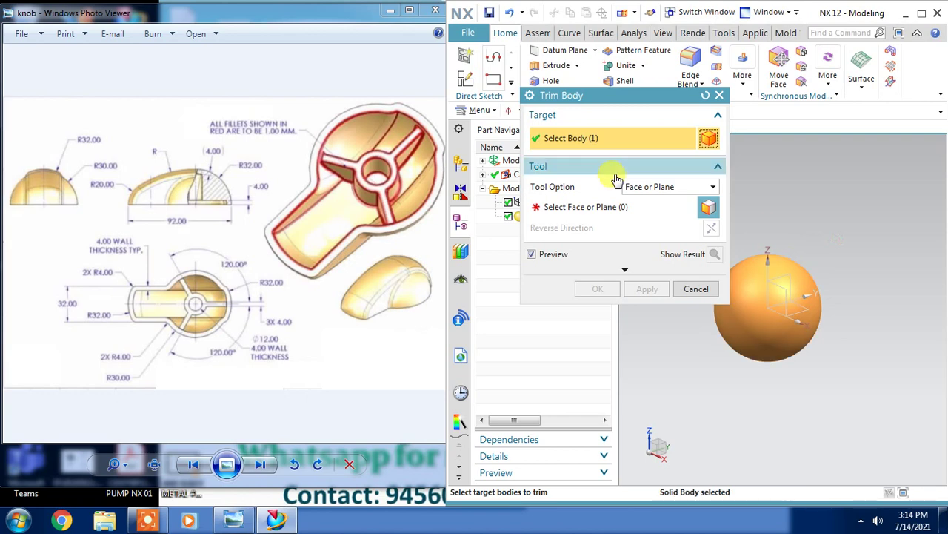
click(804, 304)
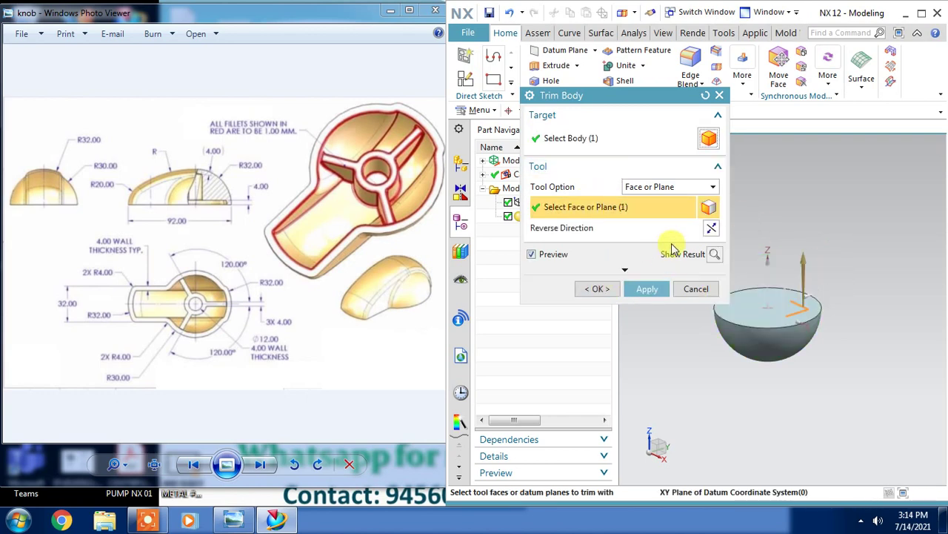
click(711, 229)
click(597, 289)
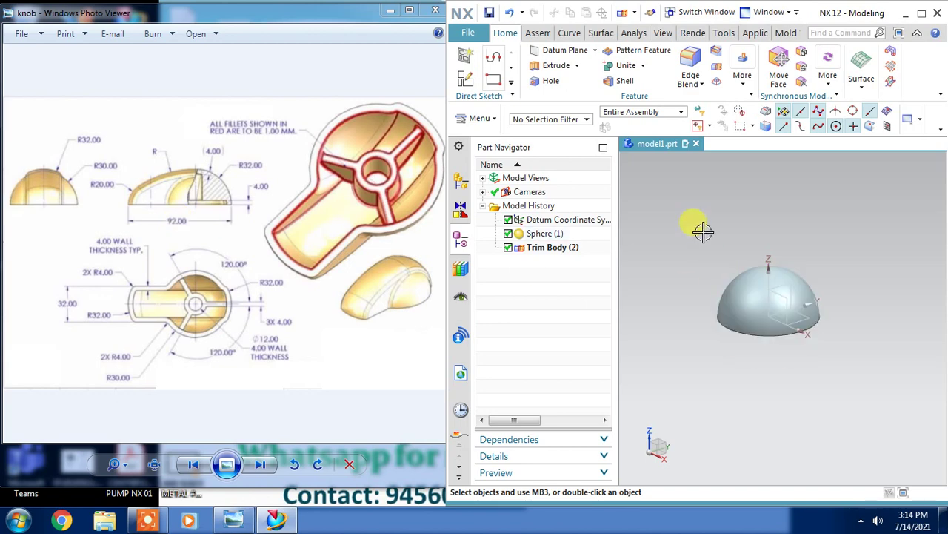
Step: Start a sketch on the YZ plane oriented along the Y-axis, hiding the Part Navigator
click(465, 79)
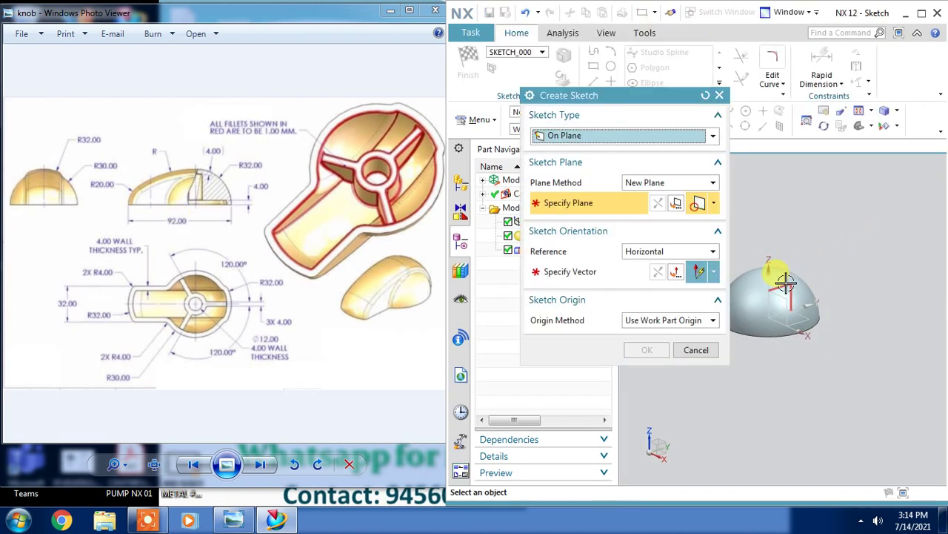
click(800, 286)
click(820, 307)
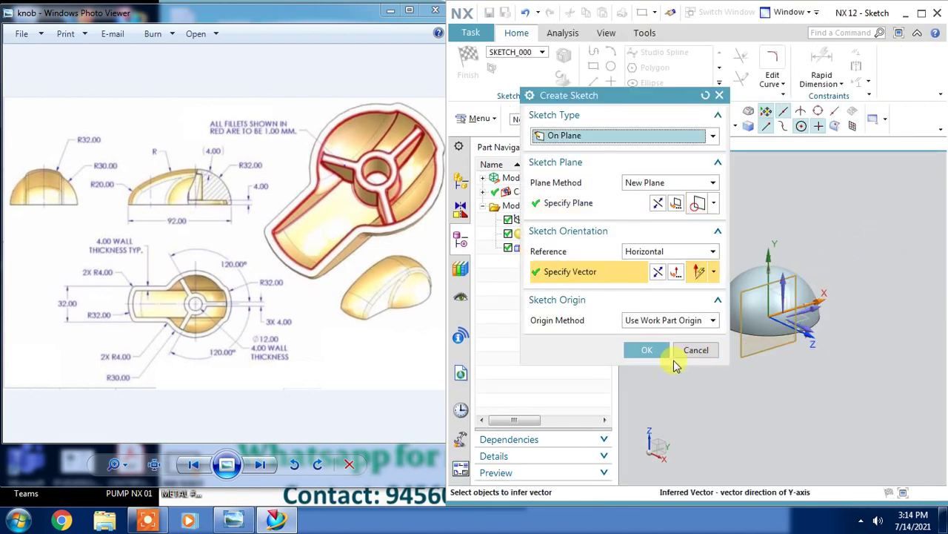
click(641, 352)
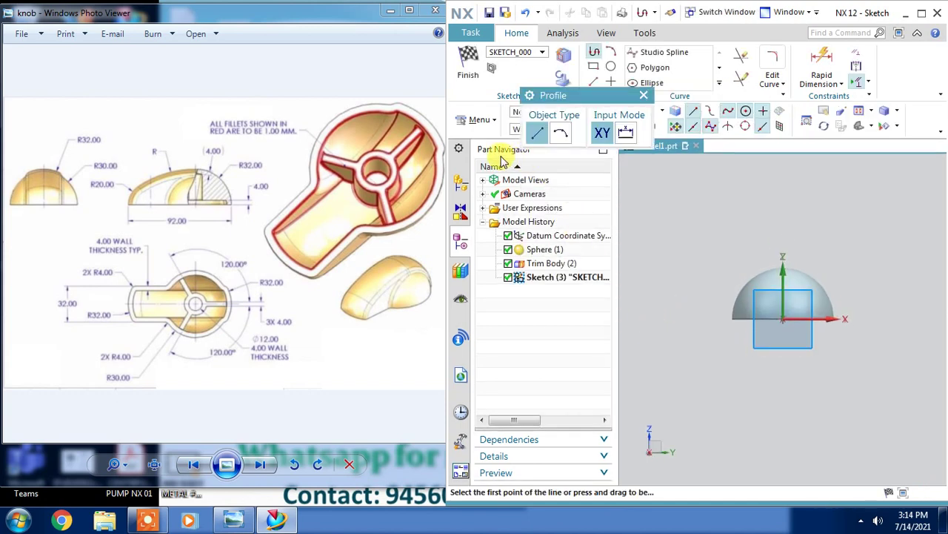
click(459, 150)
click(481, 184)
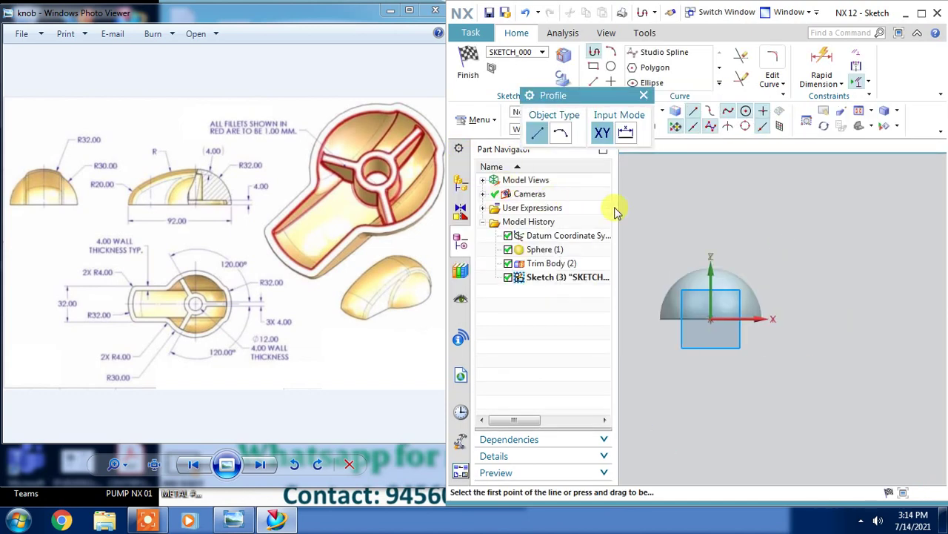
key(Escape)
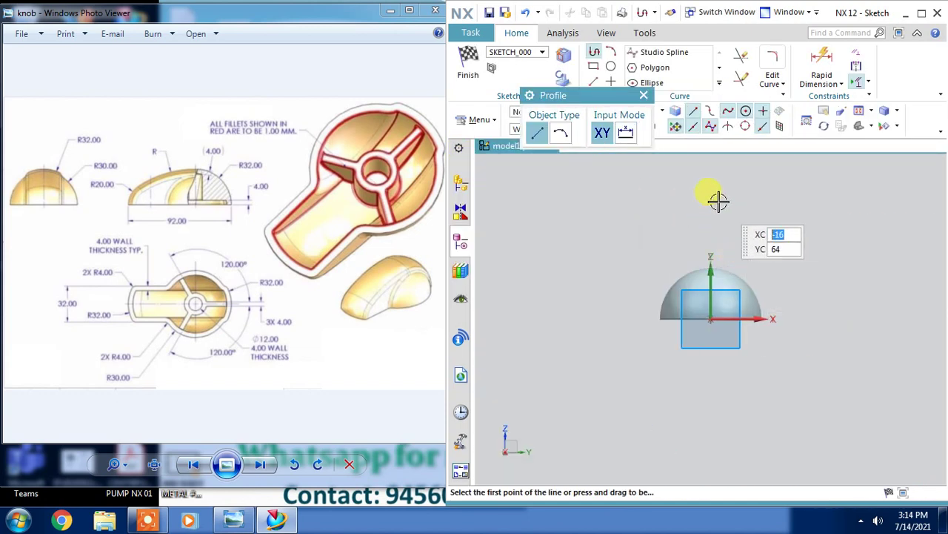
Step: Draw a three-point arc of about R38 along the dome's right side
scroll(717, 315, up, 2)
scroll(657, 277, up, 1)
scroll(667, 269, up, 1)
scroll(705, 297, up, 1)
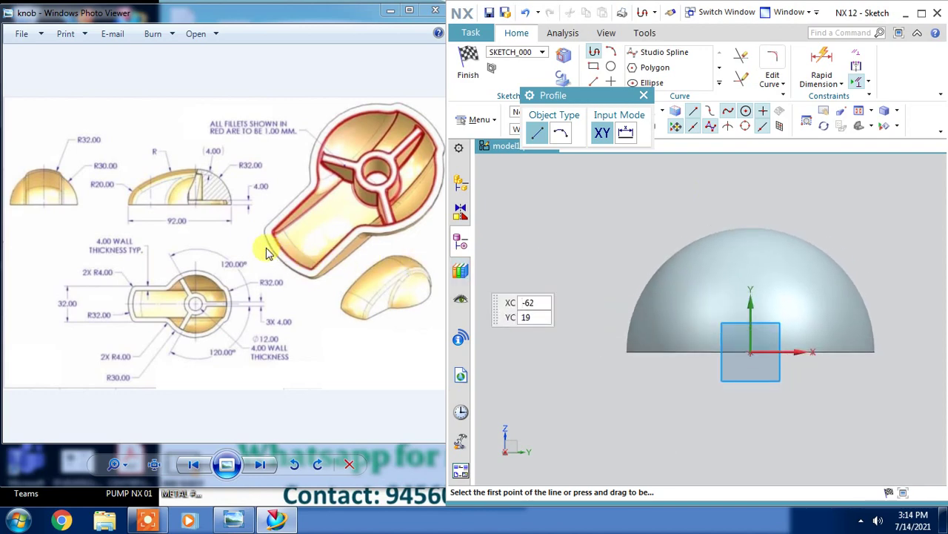
click(611, 51)
click(894, 347)
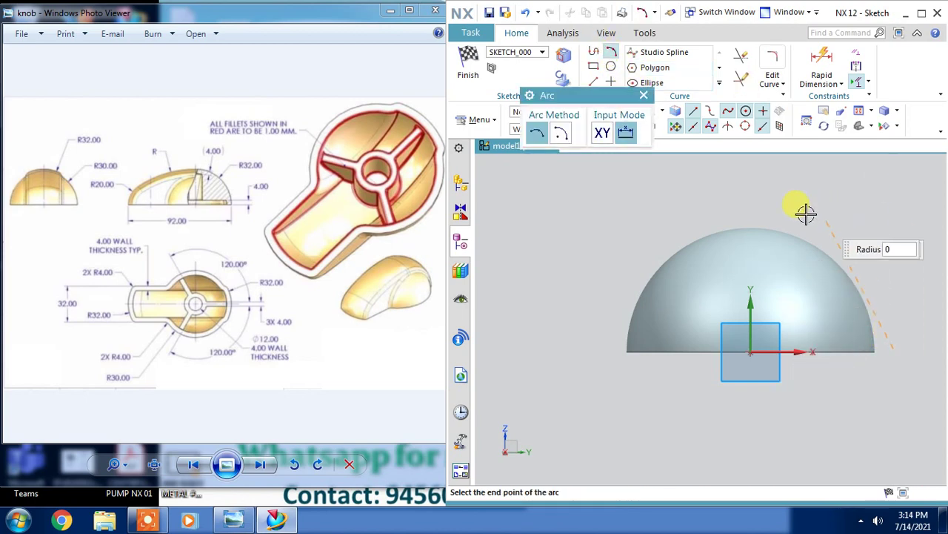
click(794, 216)
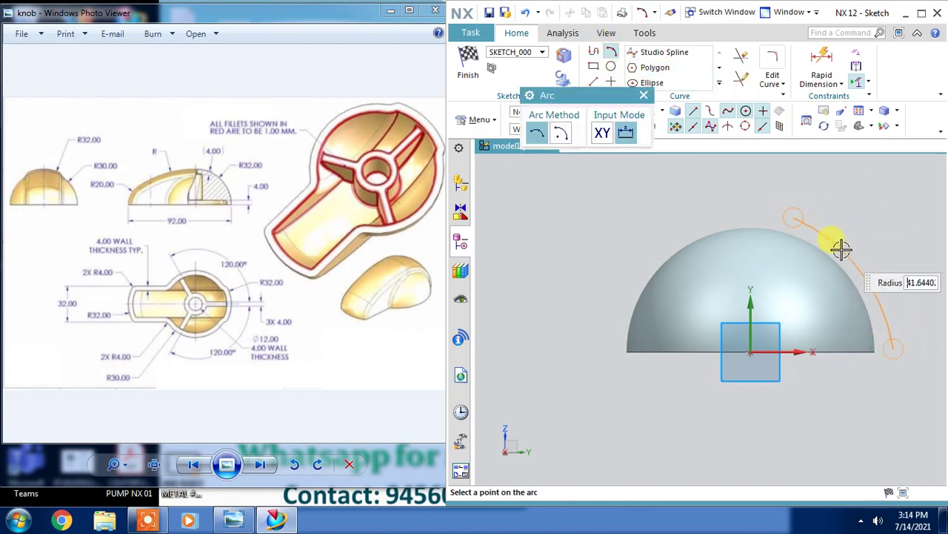
click(870, 195)
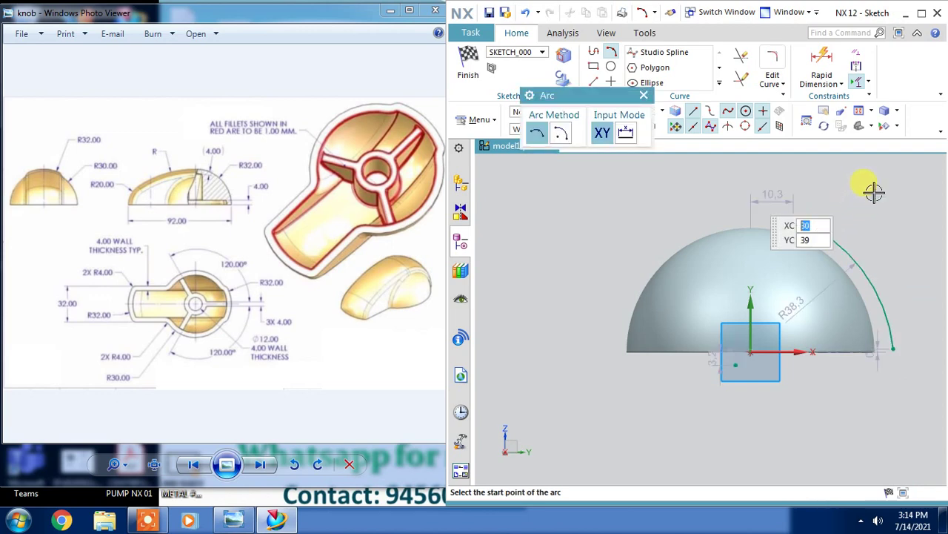
key(Escape)
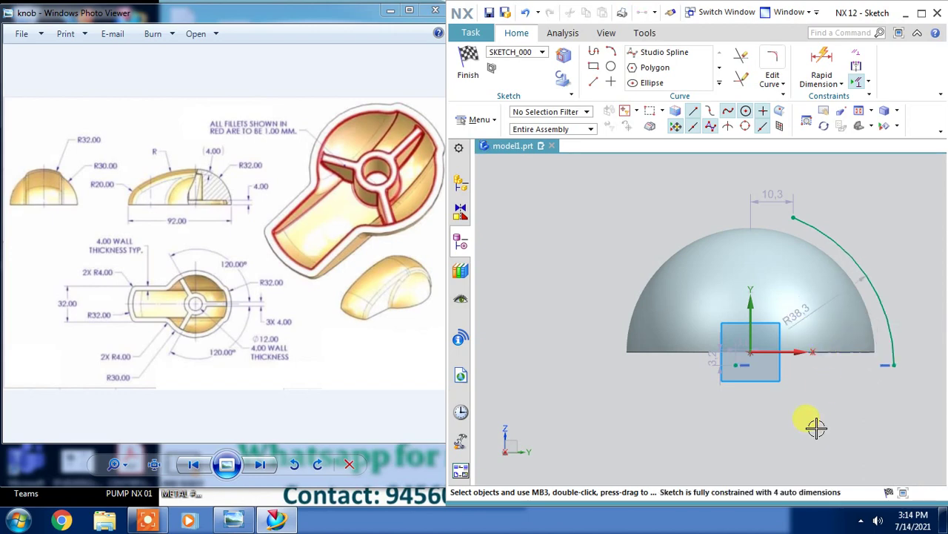
Step: Put the arc's lower end on the horizontal axis and set its radius to 32
click(893, 365)
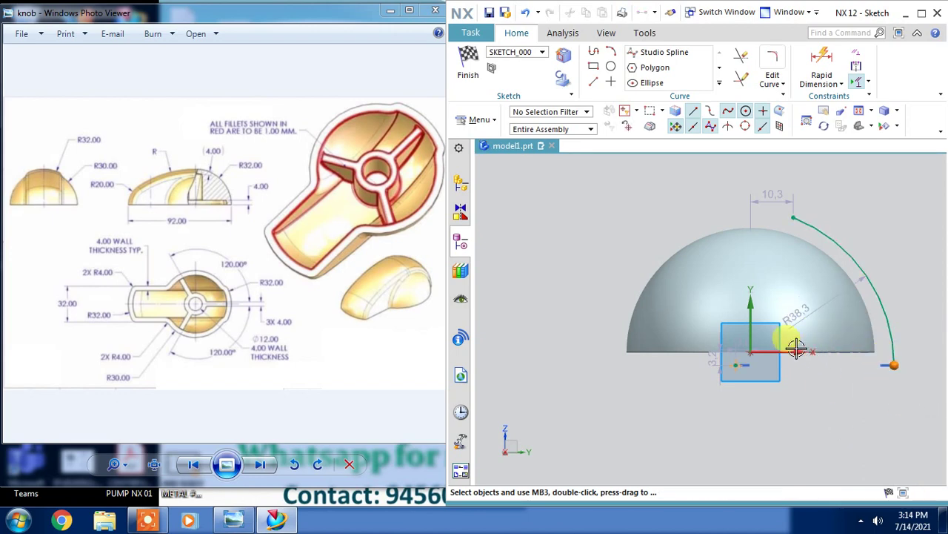
click(791, 354)
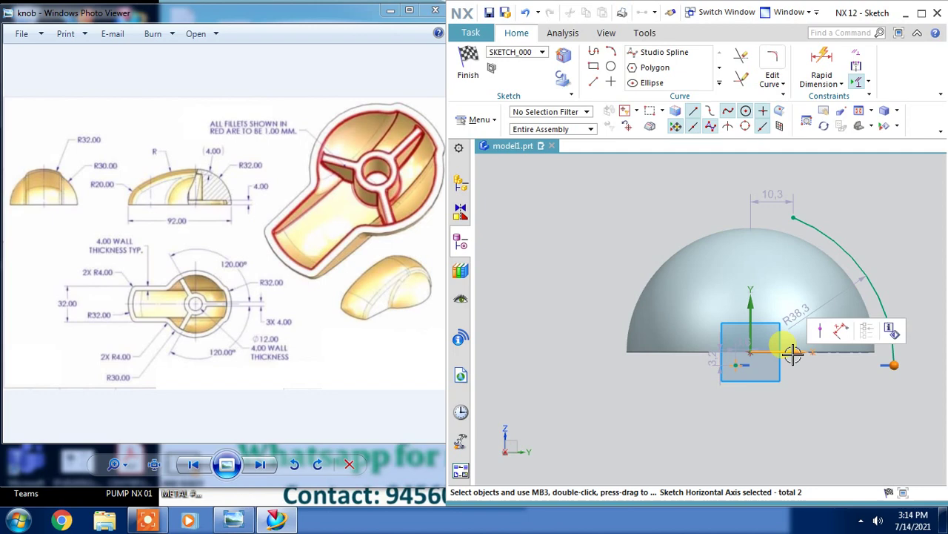
click(827, 329)
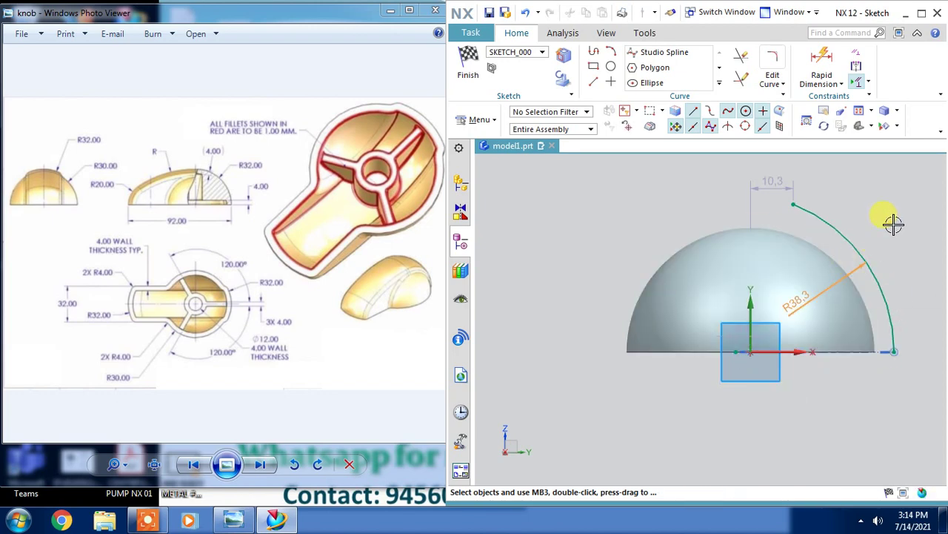
double_click(841, 282)
text(32)
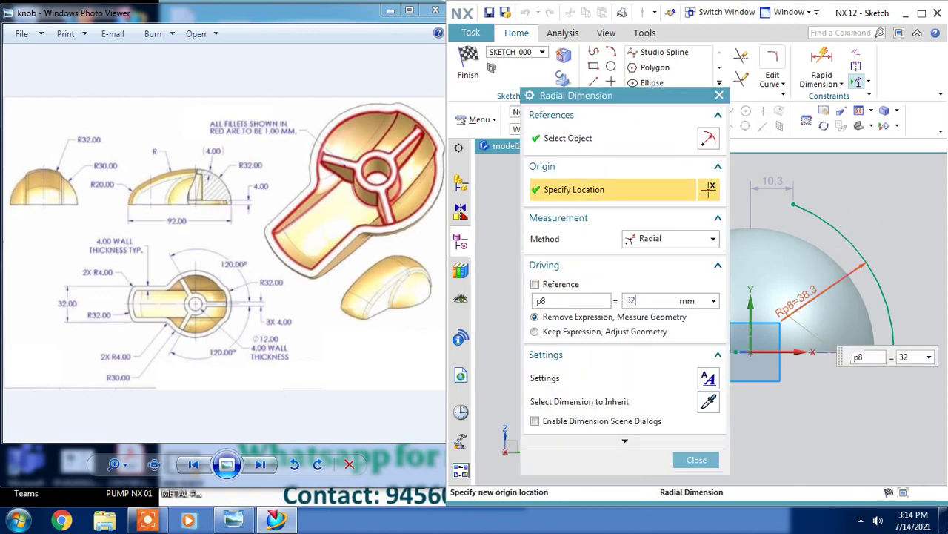
key(Return)
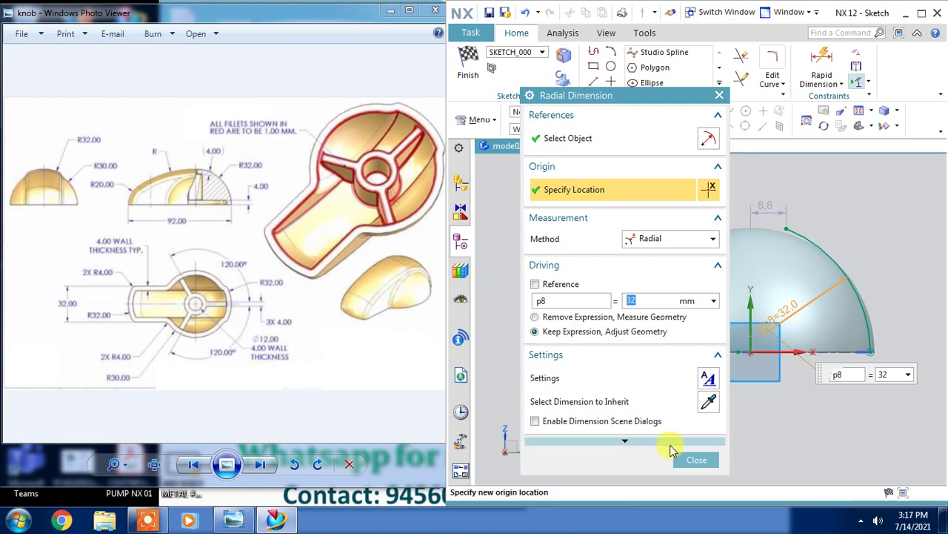
click(693, 461)
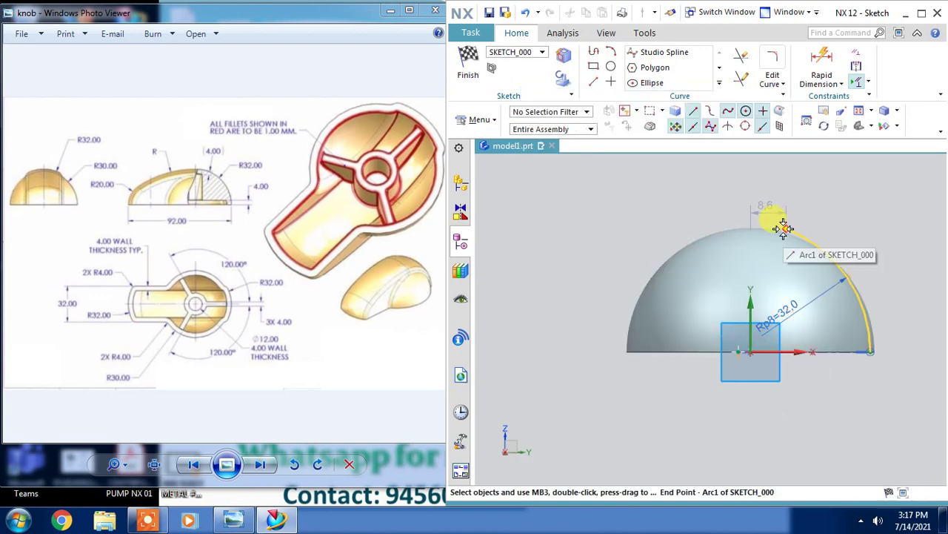
Step: Constrain the arc's top end onto the vertical sketch axis
click(752, 298)
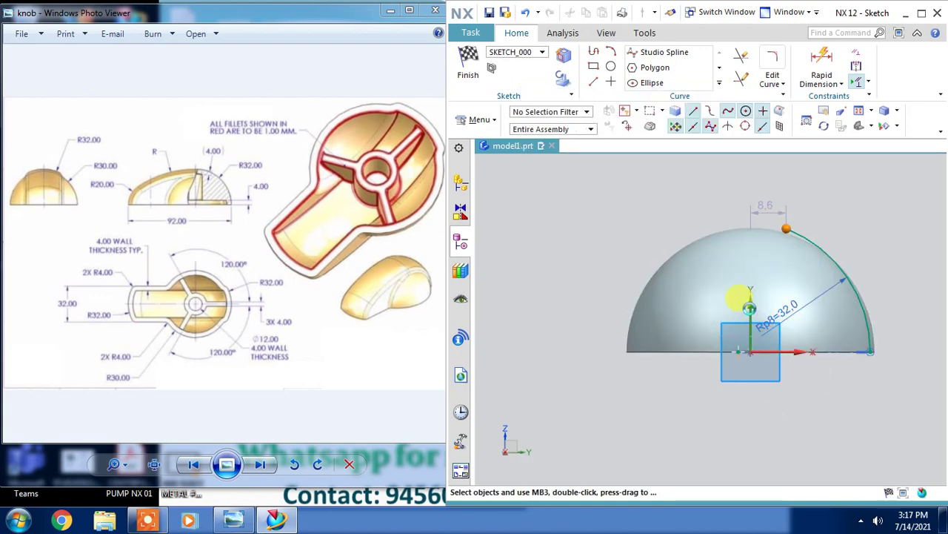
click(777, 284)
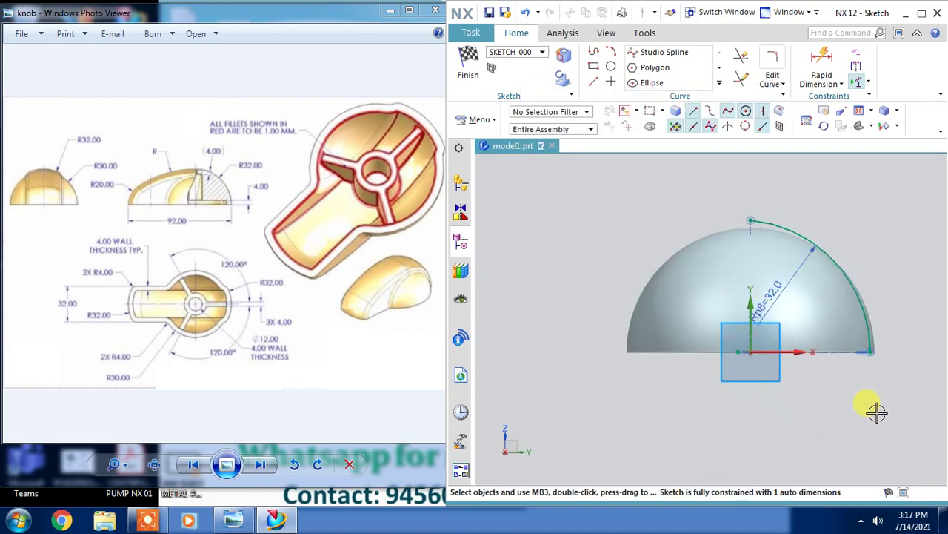
drag(873, 345, 885, 351)
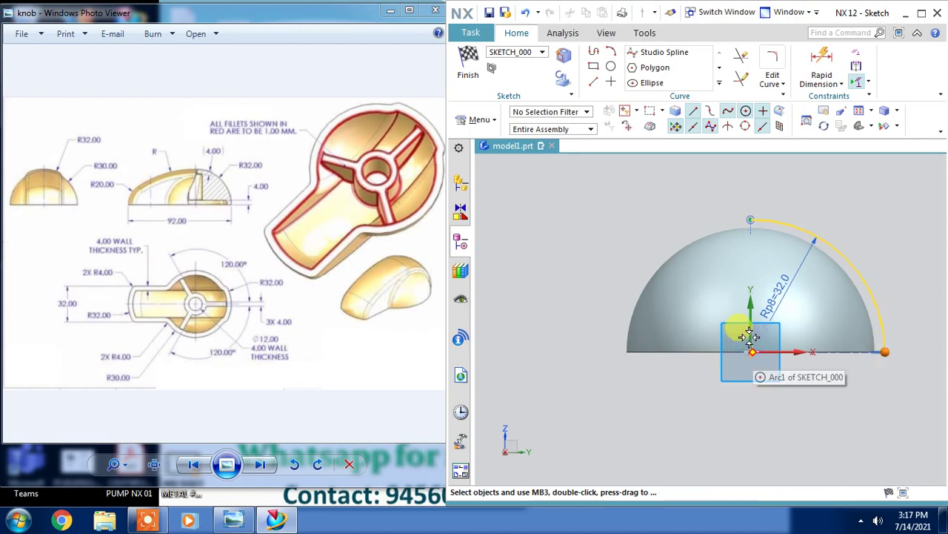
scroll(750, 337, up, 2)
scroll(750, 349, up, 3)
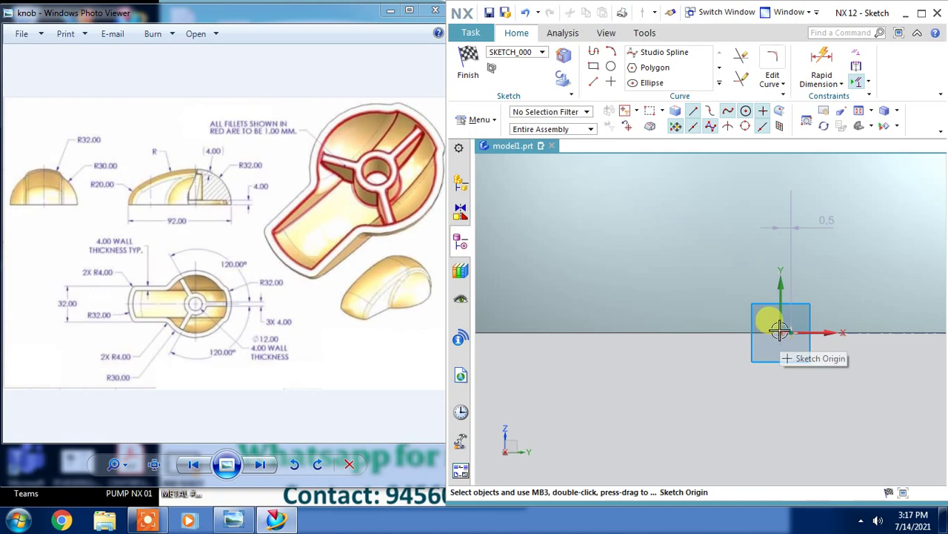
Step: Add a horizontal 32 mm dimension from the origin to the arc's right end
click(821, 65)
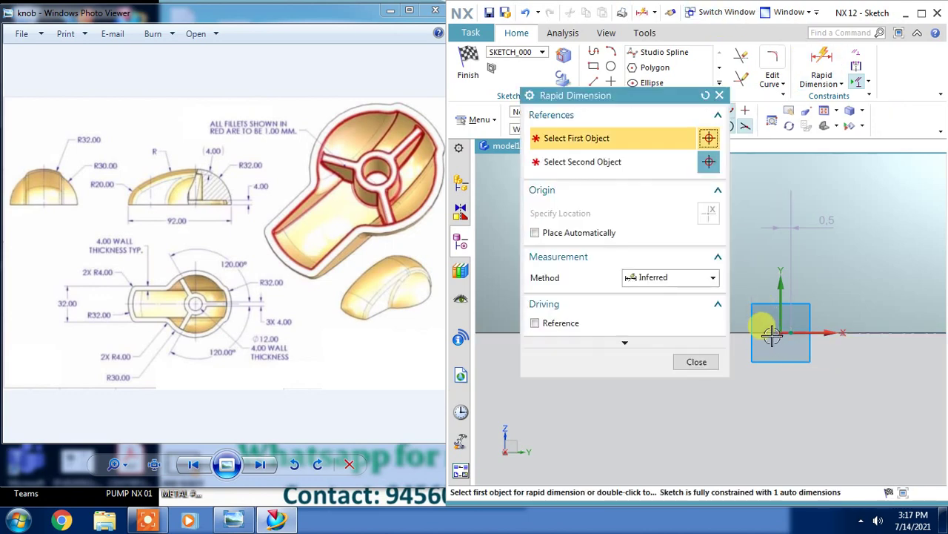
click(756, 354)
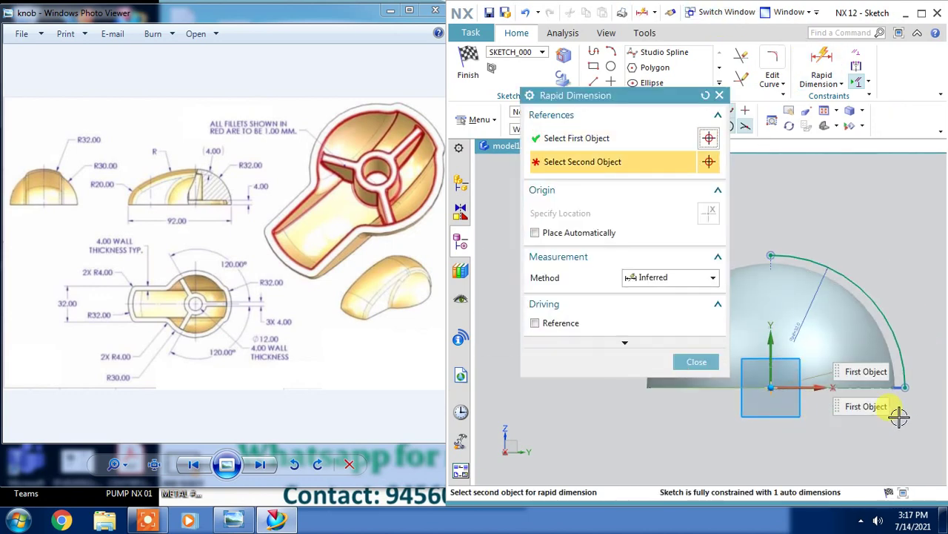
click(905, 387)
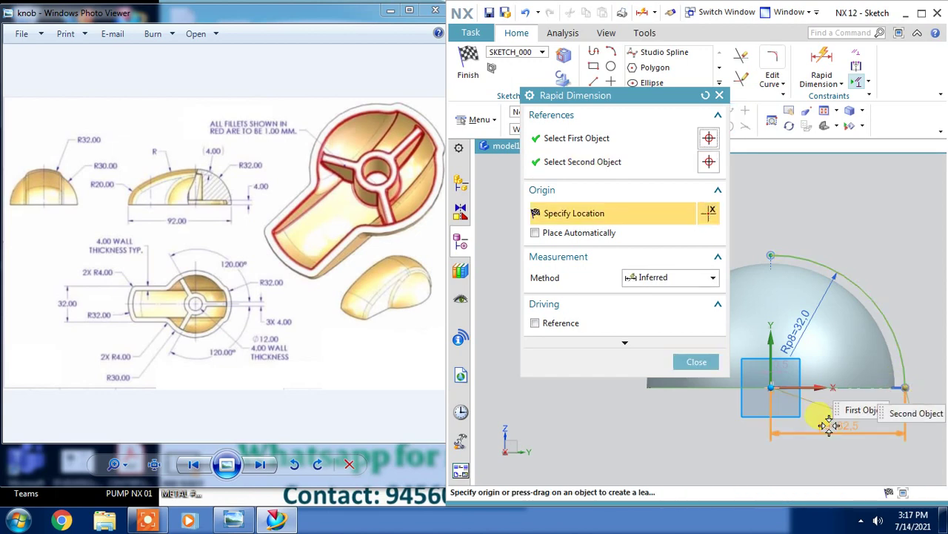
click(829, 424)
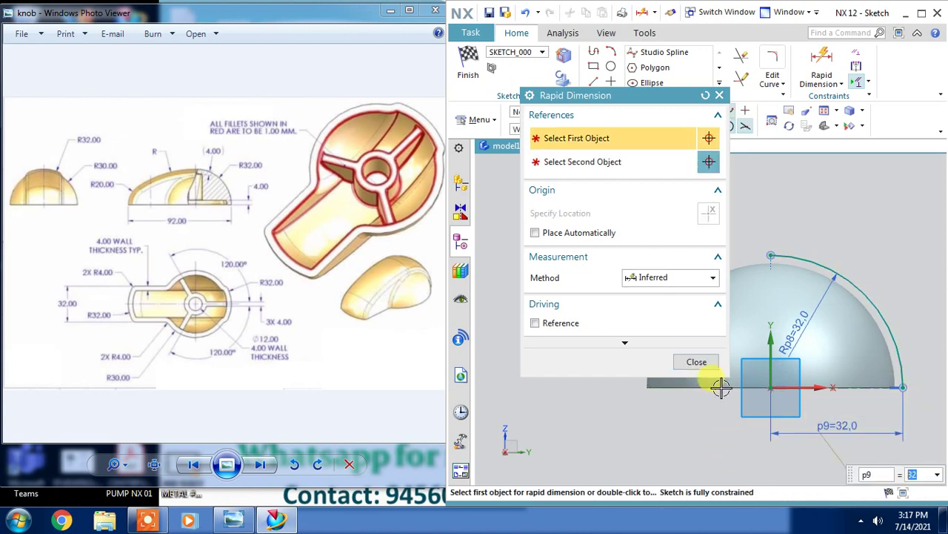
click(697, 361)
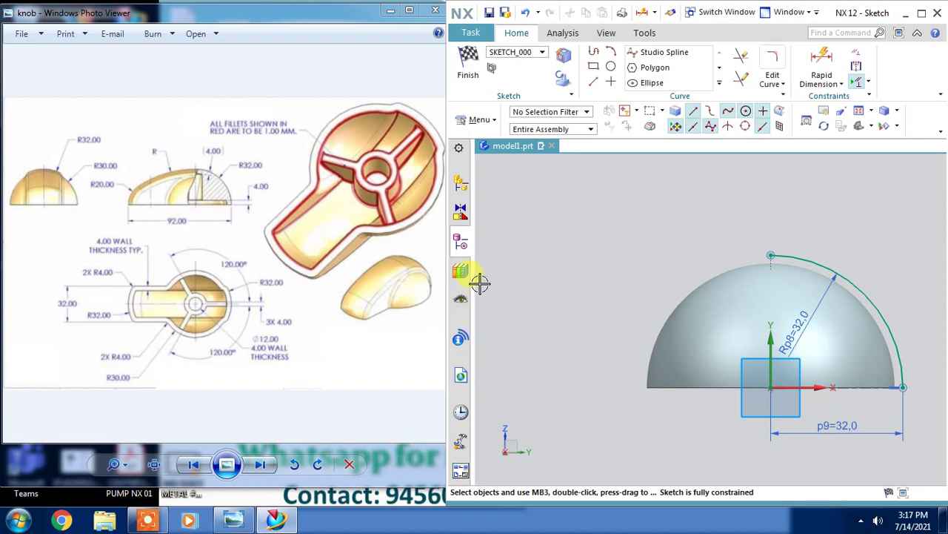
Step: Draw two connected three-point arcs leftward from the dome top, roughly R44.2 and R35.6
click(610, 52)
click(771, 253)
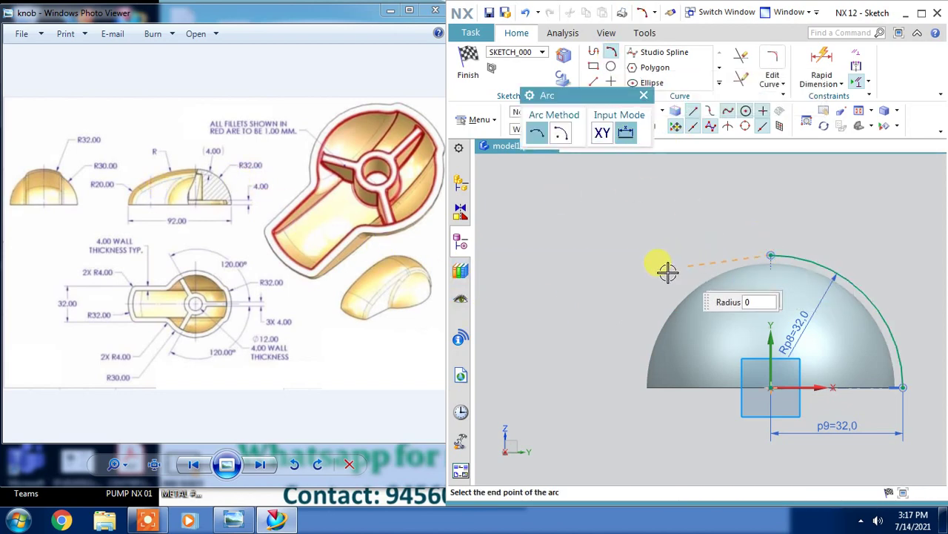
click(647, 301)
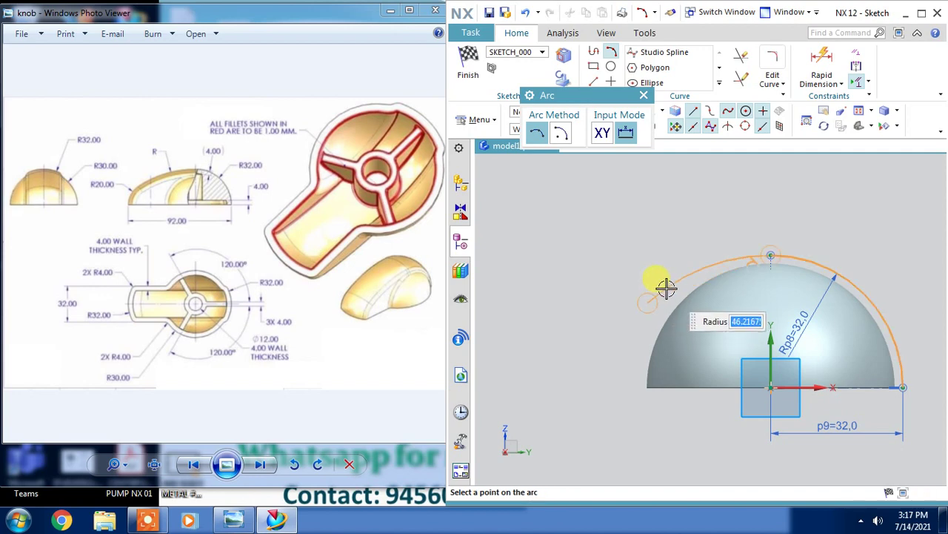
click(666, 280)
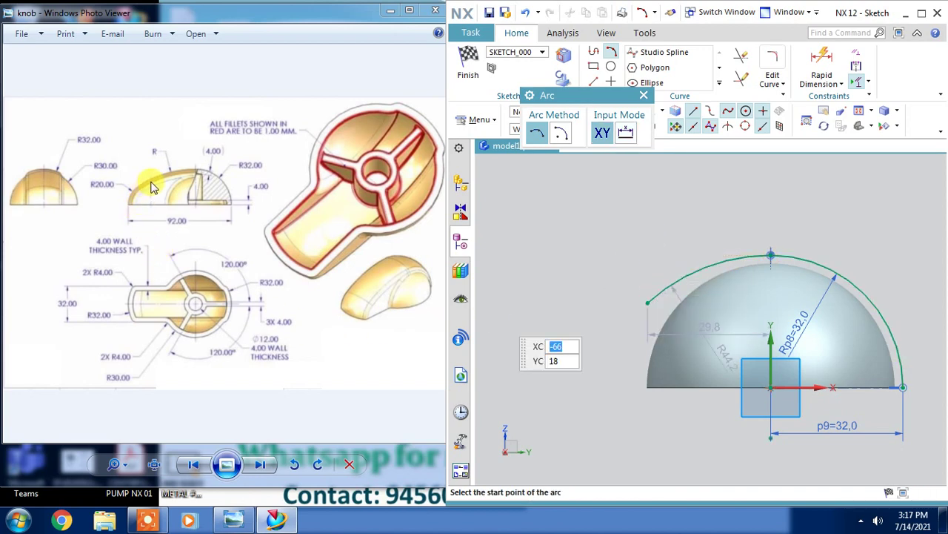
click(648, 303)
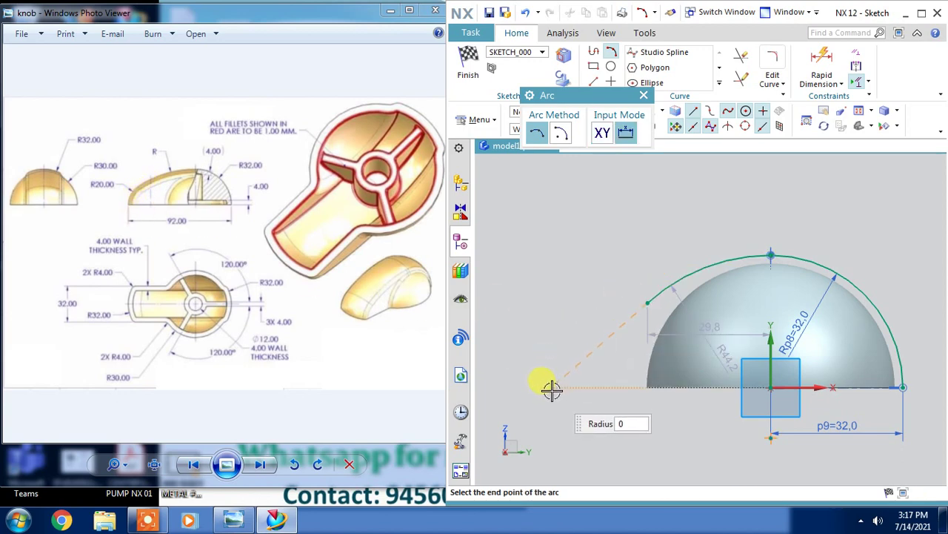
click(552, 387)
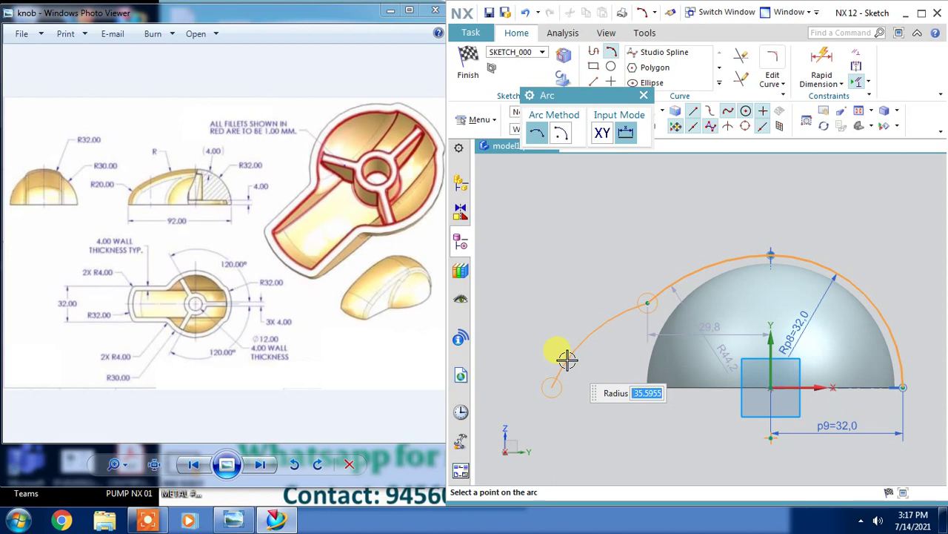
click(567, 359)
key(Escape)
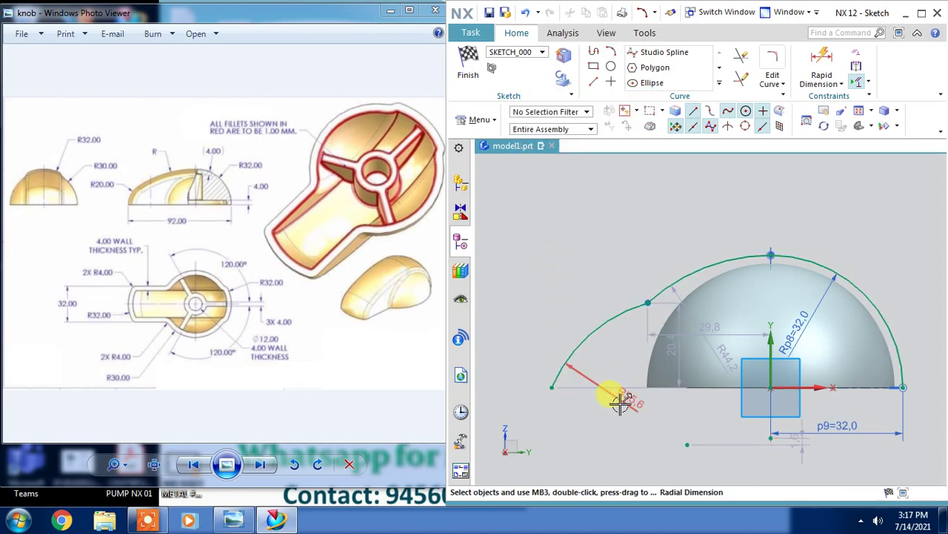
Step: Dimension the full width between the profile's two ends as 92 mm
click(821, 66)
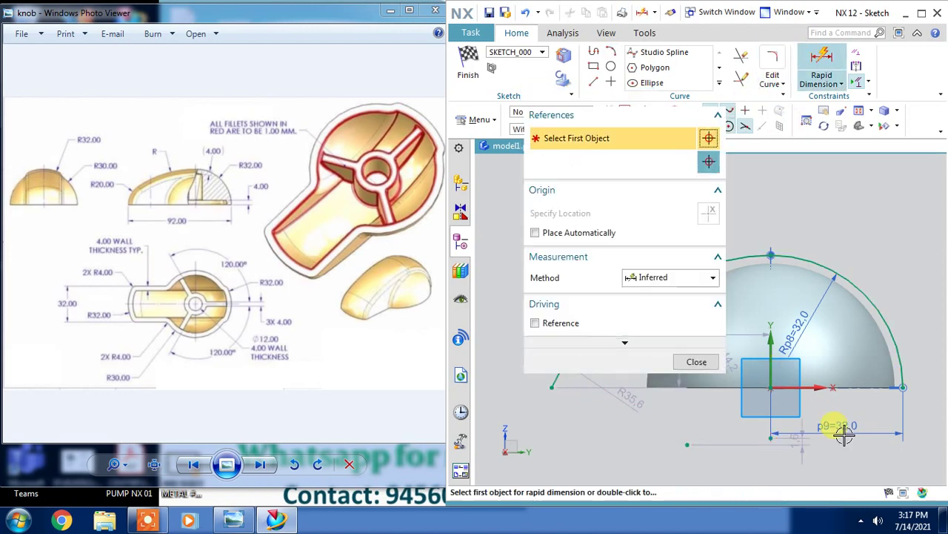
click(900, 386)
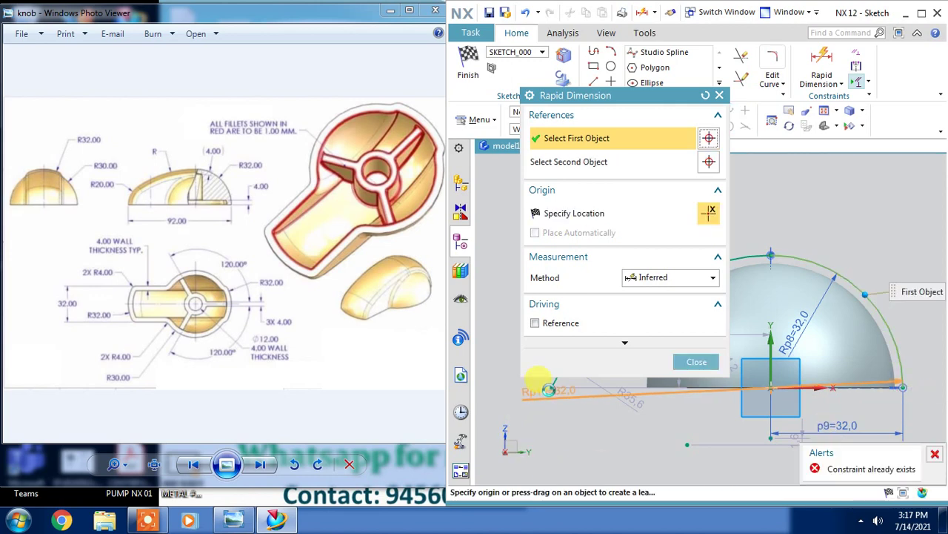
click(548, 388)
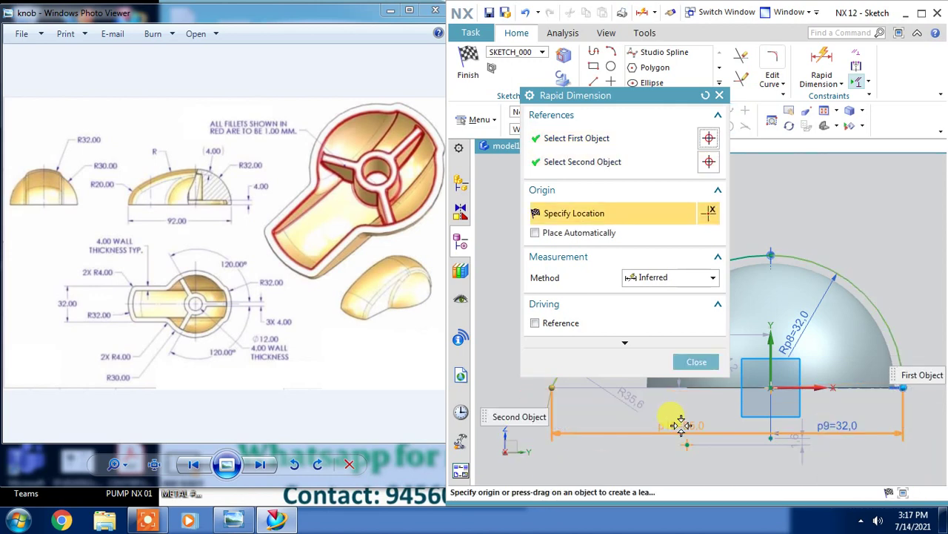
click(680, 425)
text(9)
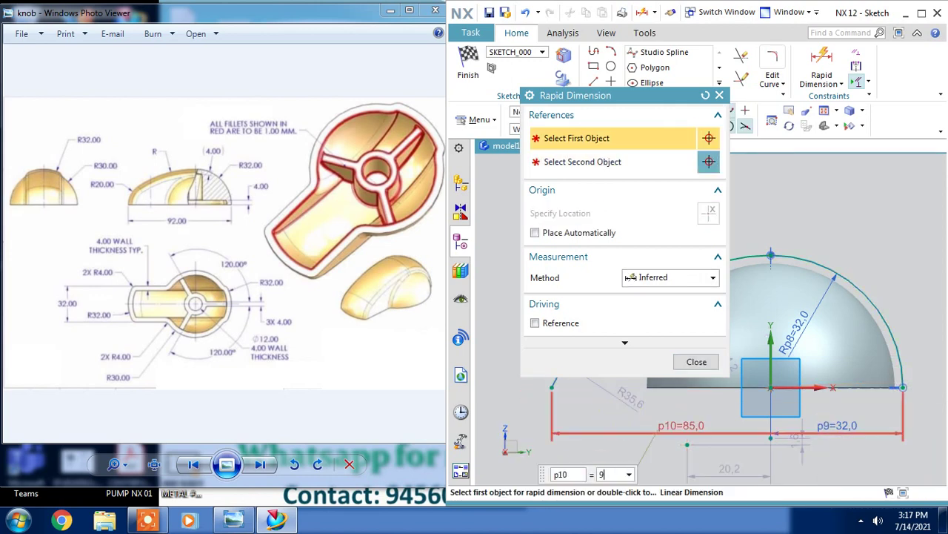
text(2)
key(Return)
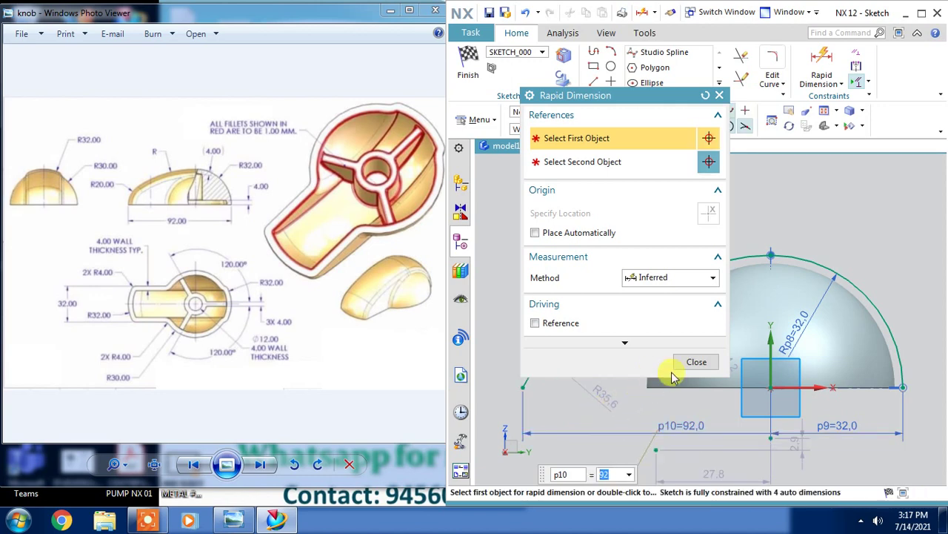
click(689, 362)
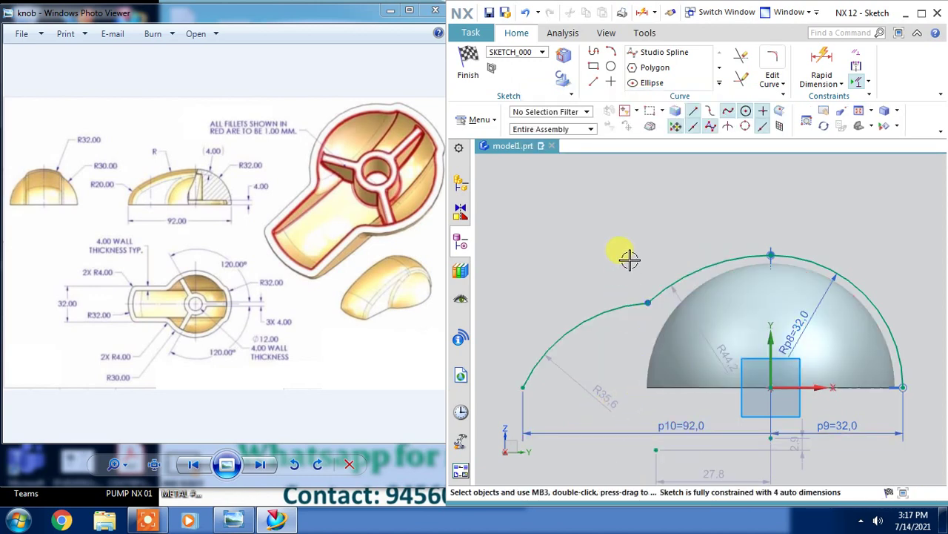
Step: Make the two left arcs tangent where they meet
click(667, 281)
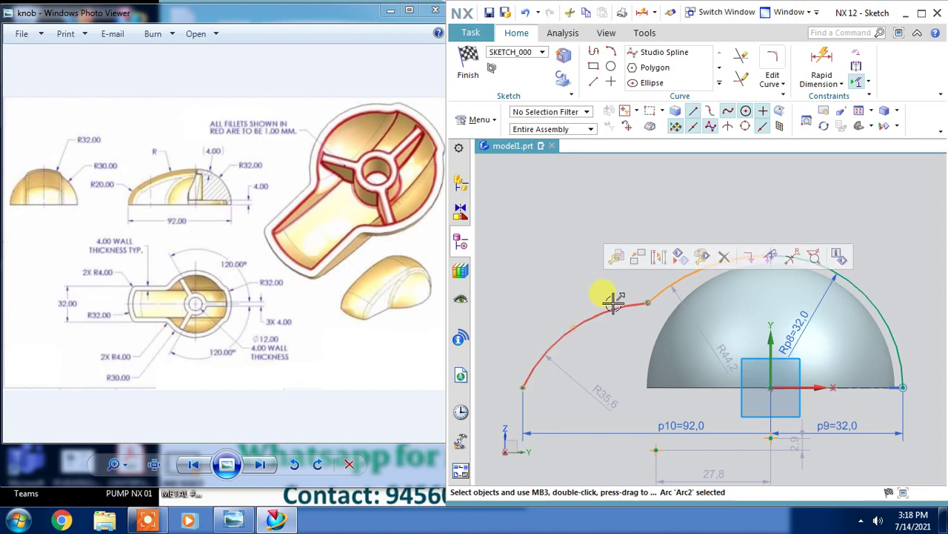
click(614, 303)
click(754, 261)
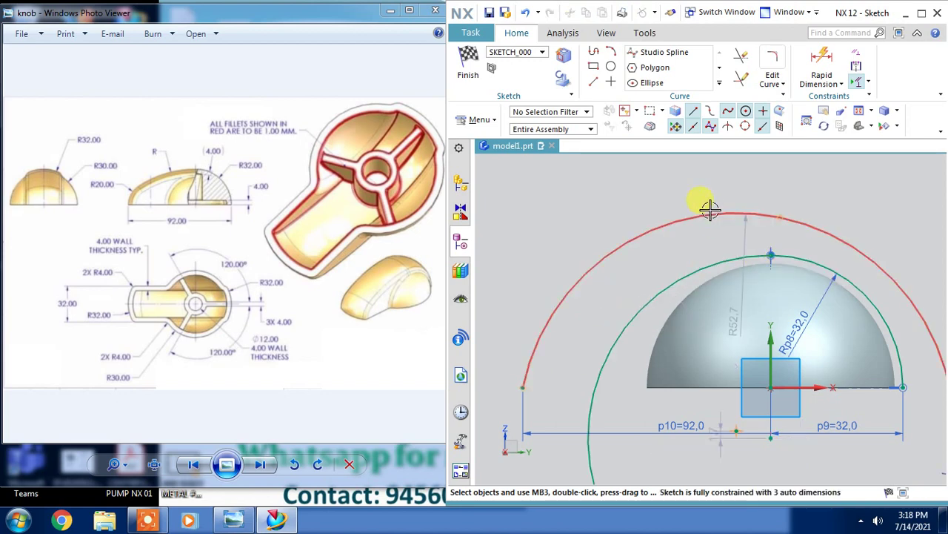
key(ctrl+z)
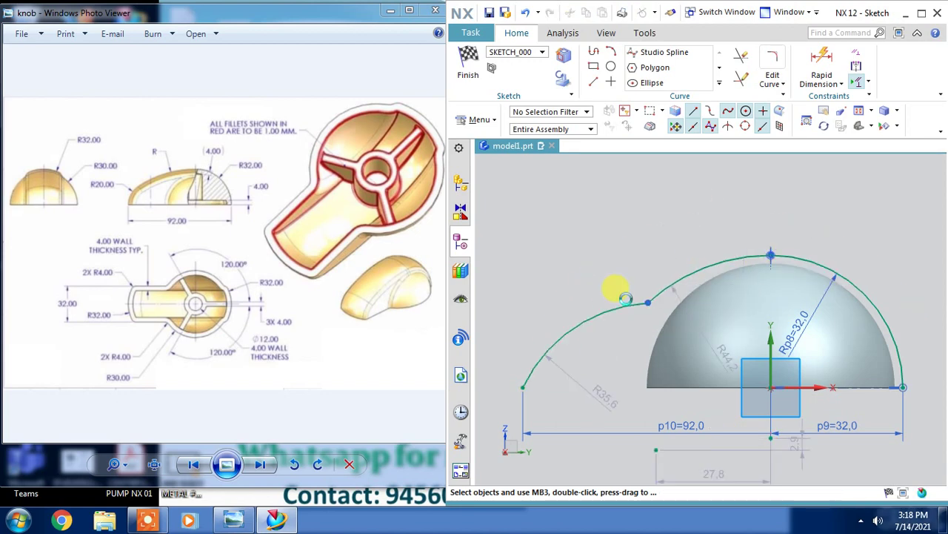
mouse_move(650, 301)
mouse_down()
mouse_move(556, 330)
mouse_move(553, 349)
mouse_up()
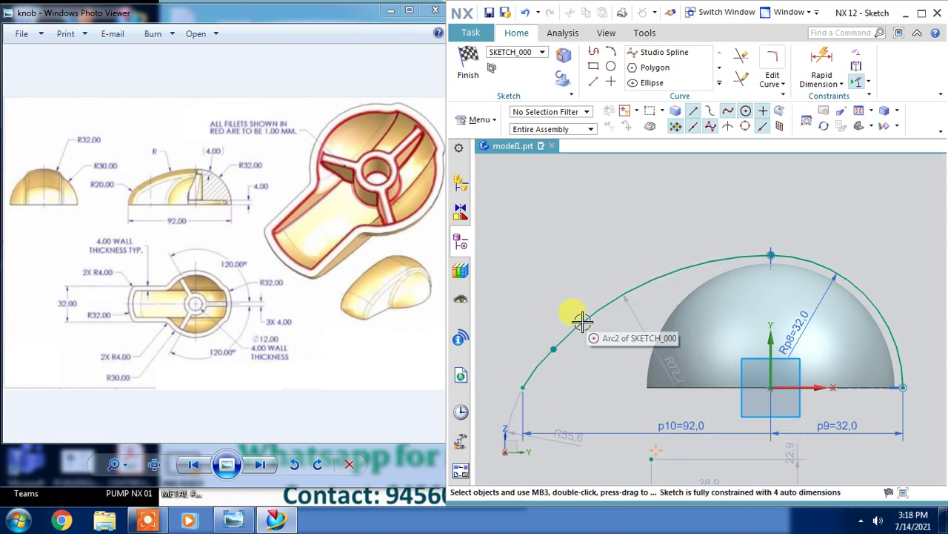
click(535, 354)
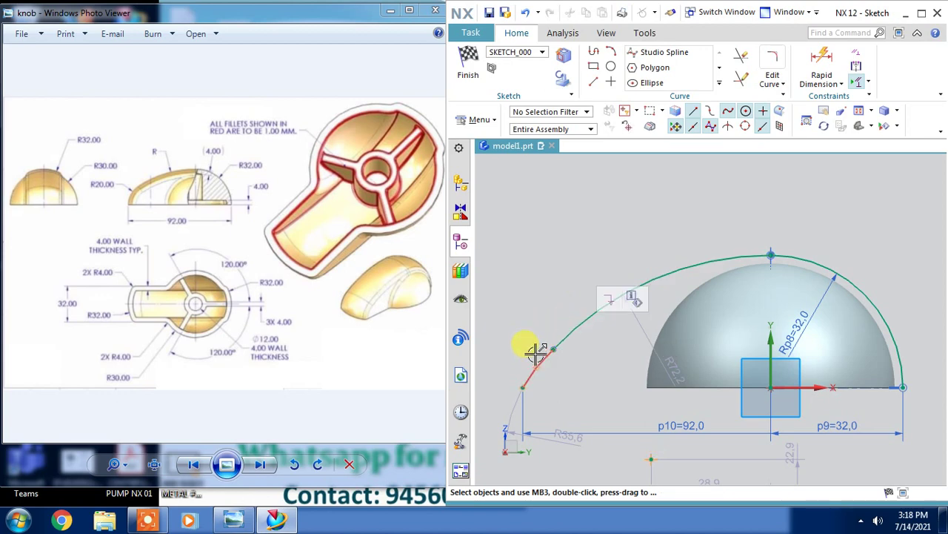
click(568, 327)
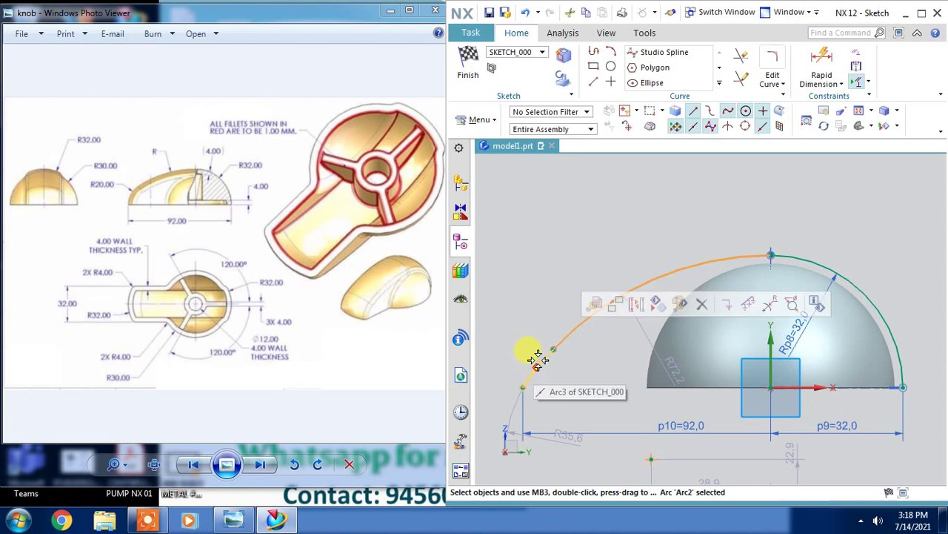
click(542, 356)
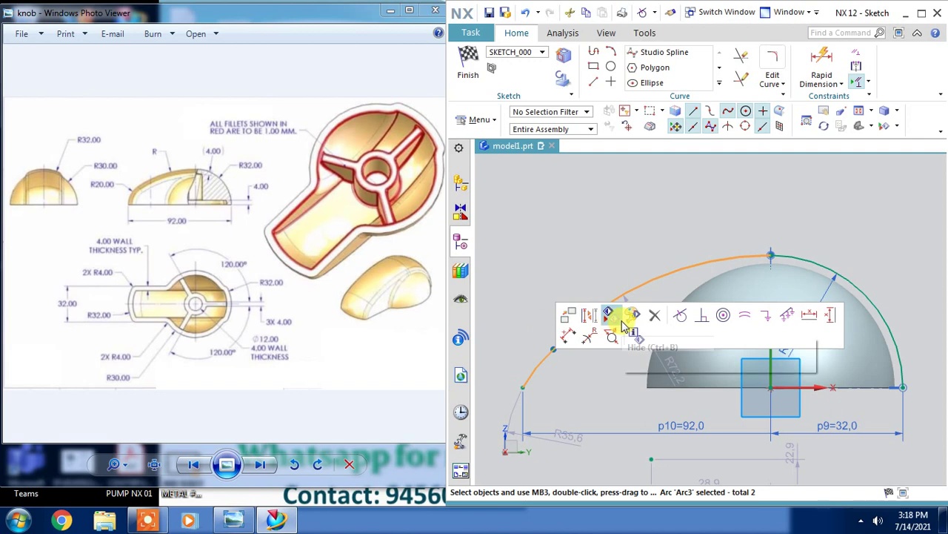
click(681, 316)
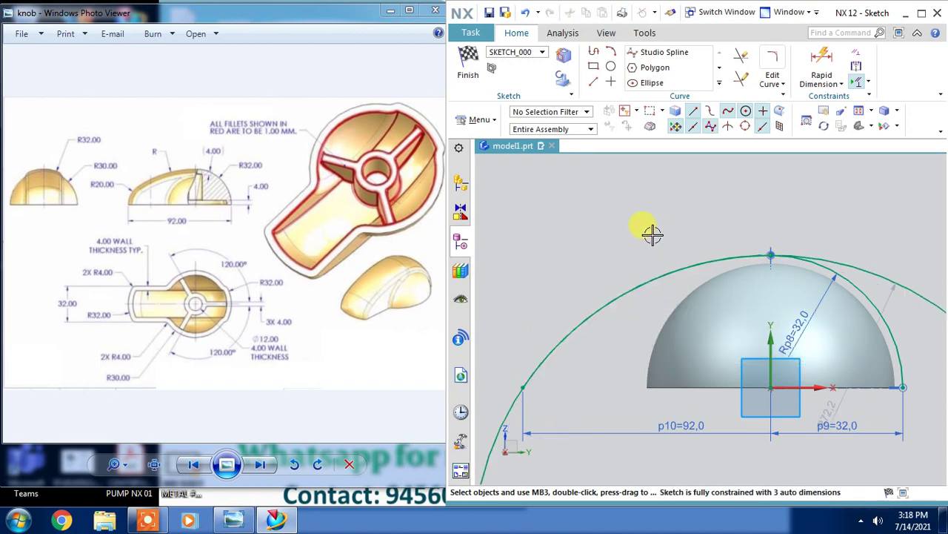
Step: Align the profile's left end horizontally with the sketch origin
click(520, 385)
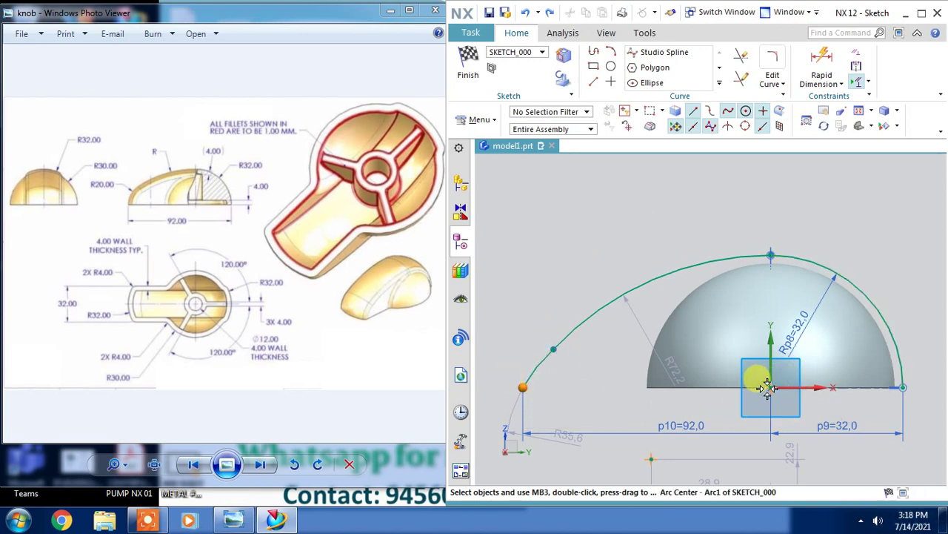
click(771, 385)
click(800, 366)
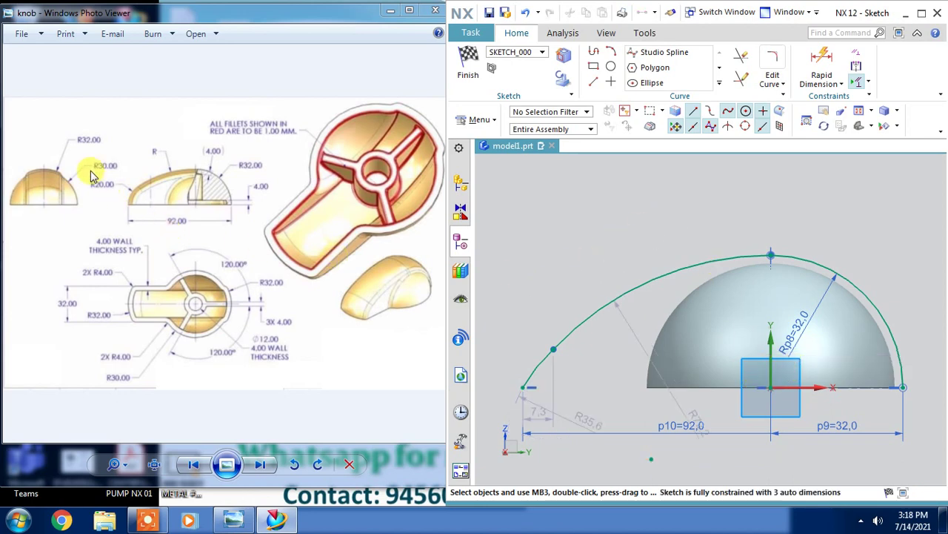
Step: Set the lower left arc's radius to 20 mm
double_click(585, 401)
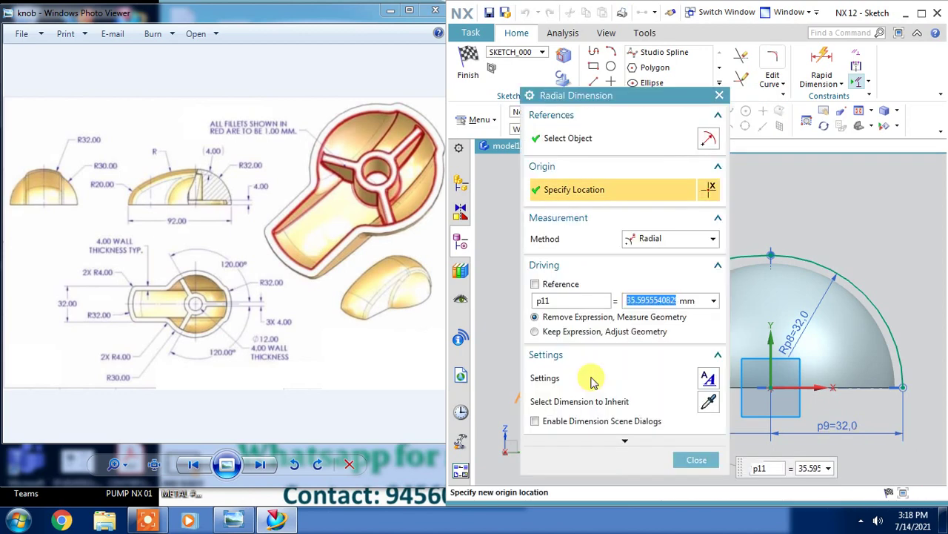
text(20)
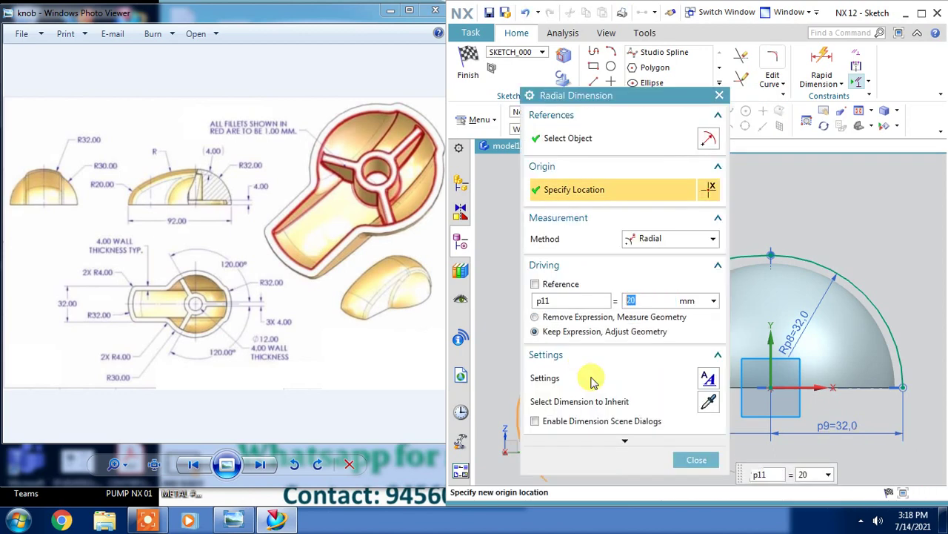
click(696, 459)
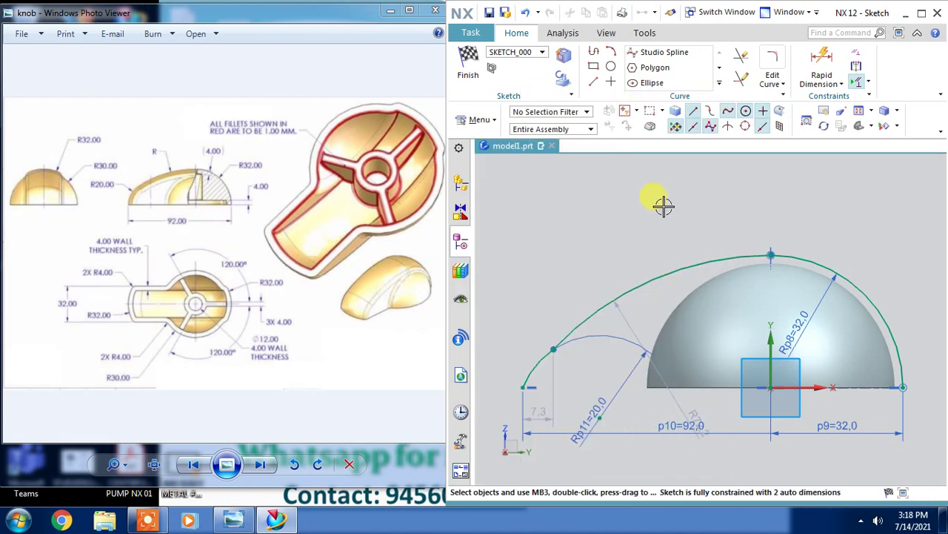
middle_drag(582, 394, 584, 398)
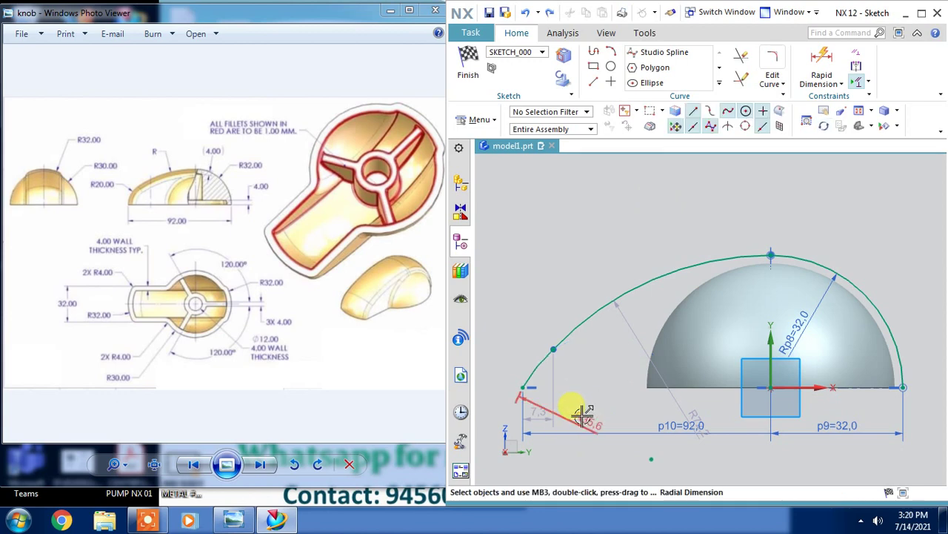
click(599, 348)
text(20)
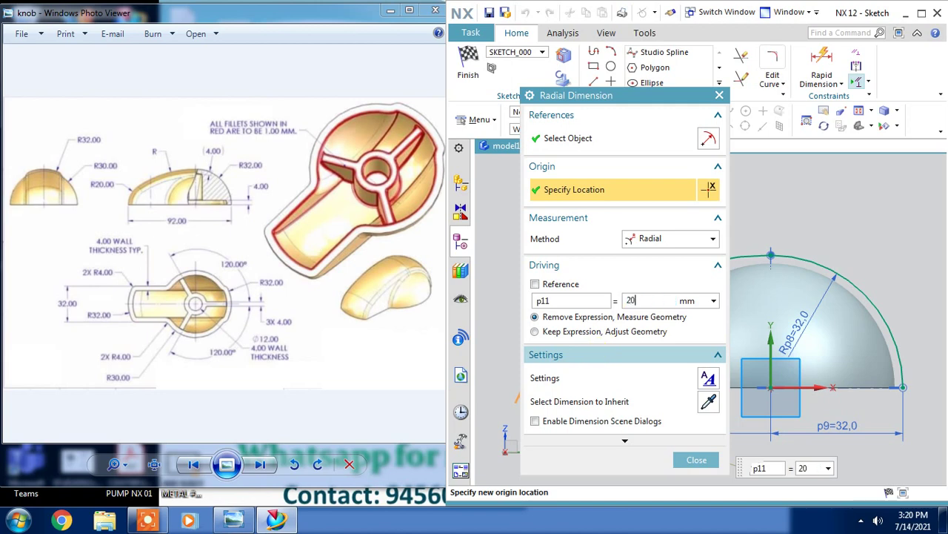
click(535, 331)
click(697, 460)
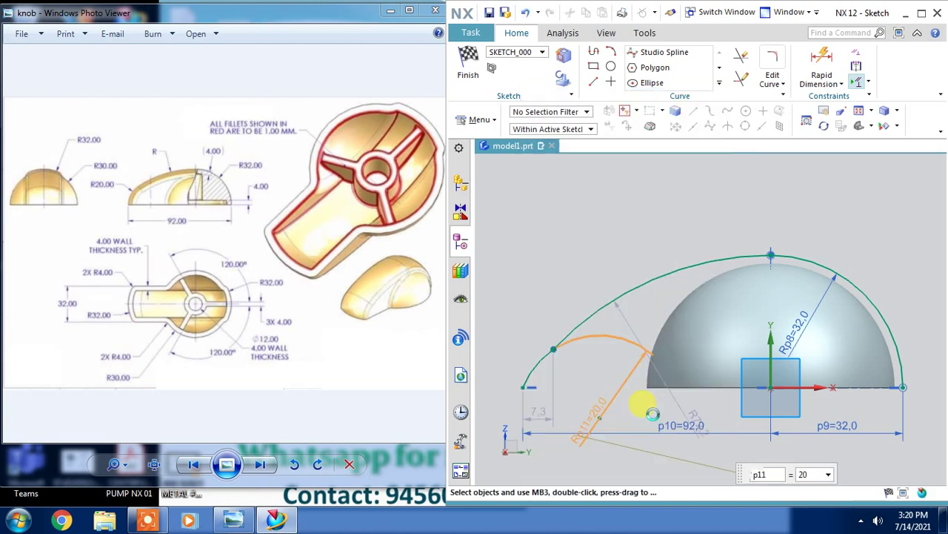
Step: Level the R20 arc's centre with the origin and make it tangent to the upper arc
click(600, 417)
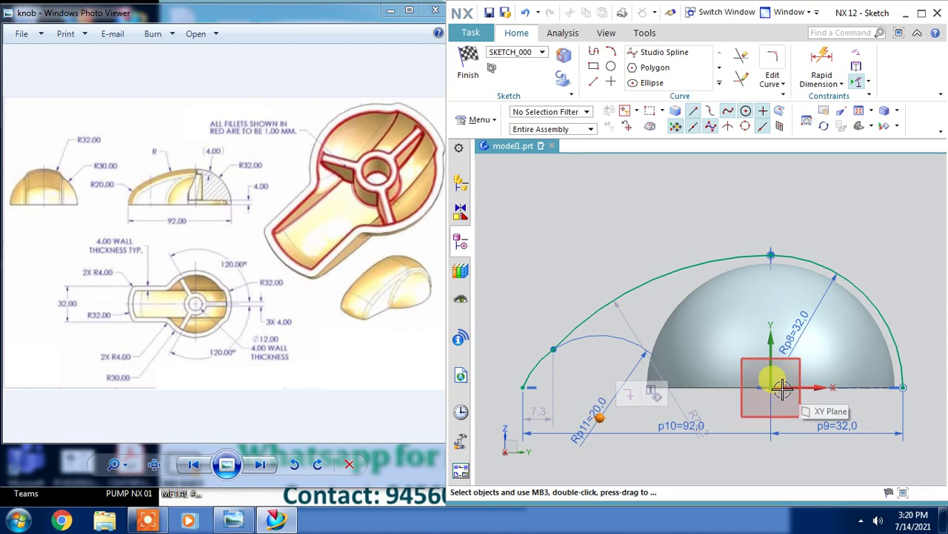
click(771, 385)
click(804, 367)
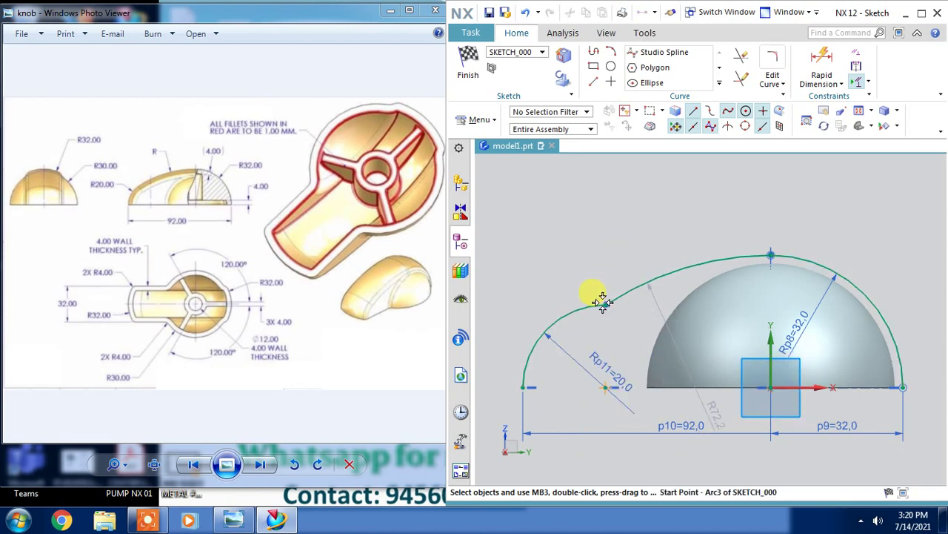
drag(597, 297, 555, 309)
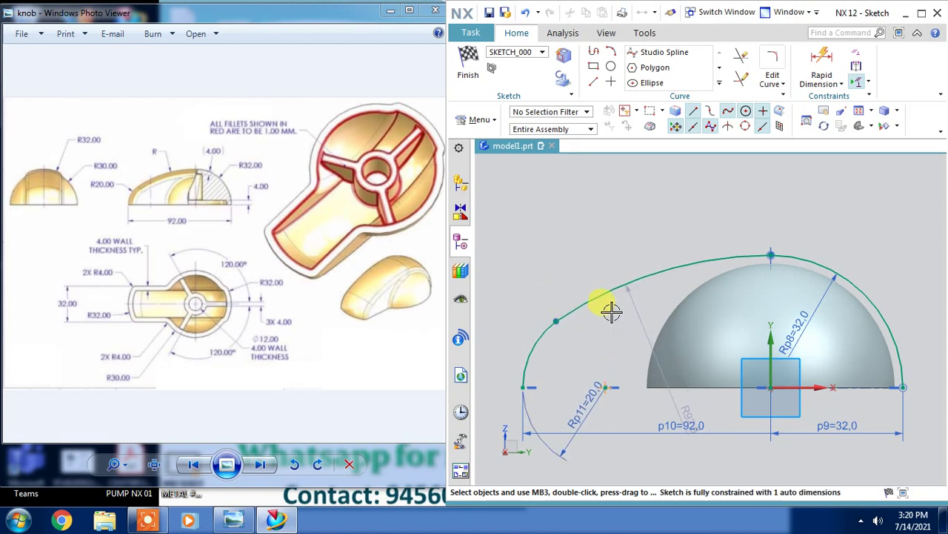
click(552, 301)
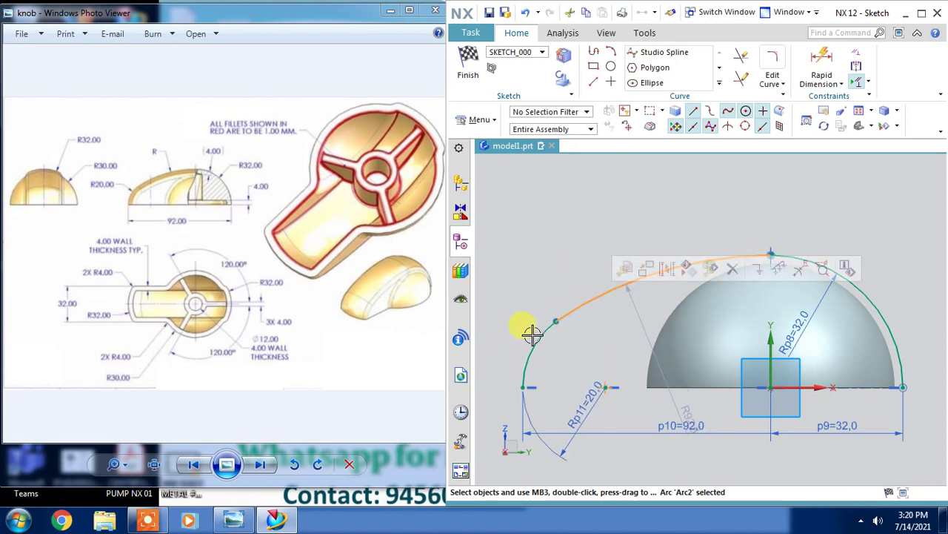
click(541, 334)
click(671, 291)
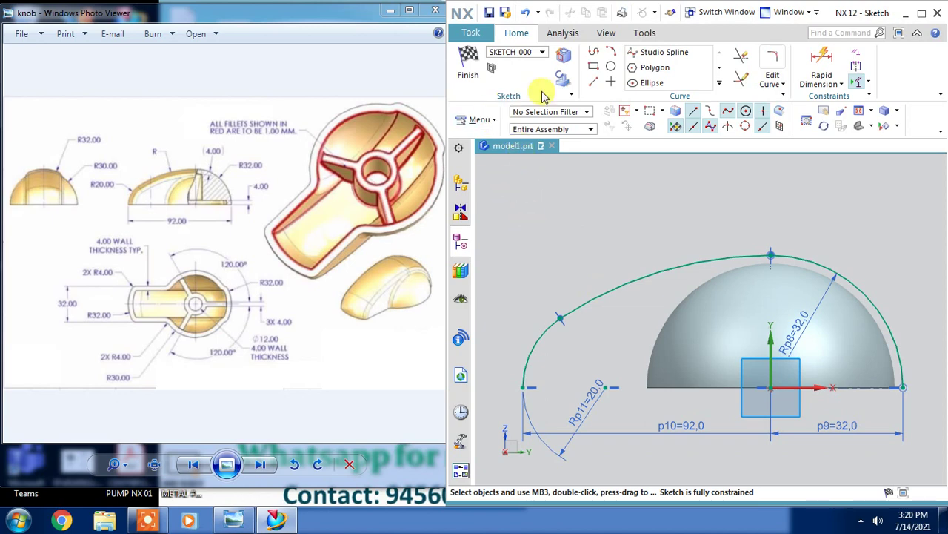
Step: Draw a base line from the left arc's end to the right end, then finish the sketch
click(594, 54)
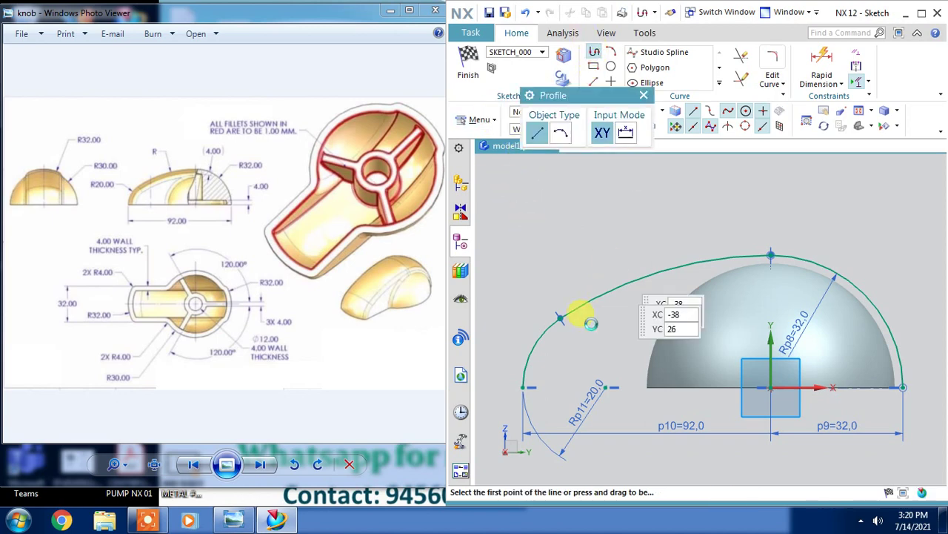
click(523, 386)
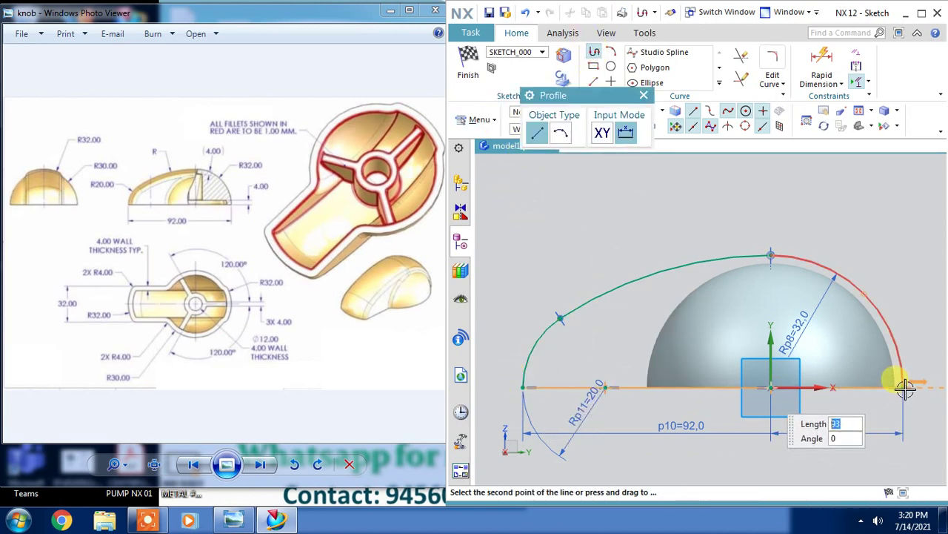
click(906, 386)
click(468, 67)
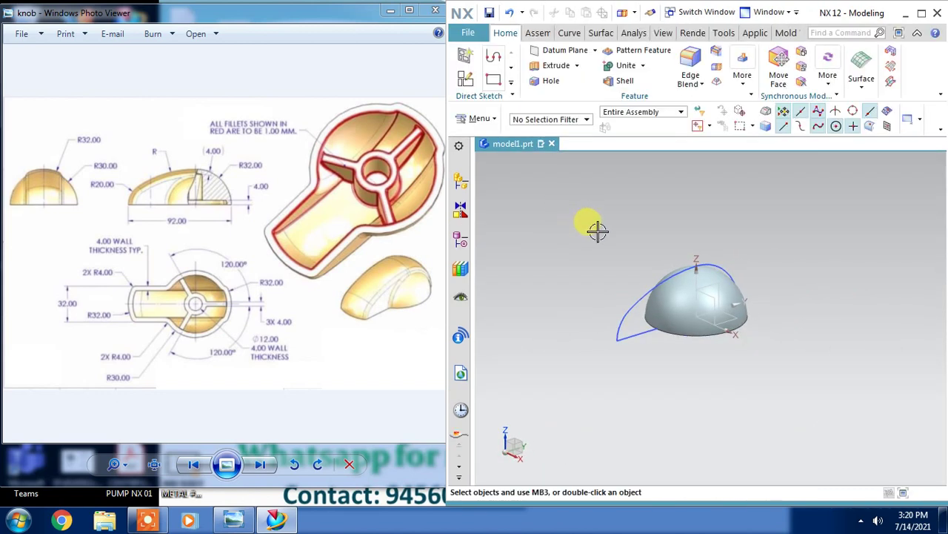
Step: Orbit the knob model, then zoom the reference drawing onto its hub-and-ribs top view
mouse_move(597, 229)
middle_down()
mouse_move(605, 247)
mouse_move(585, 252)
middle_up()
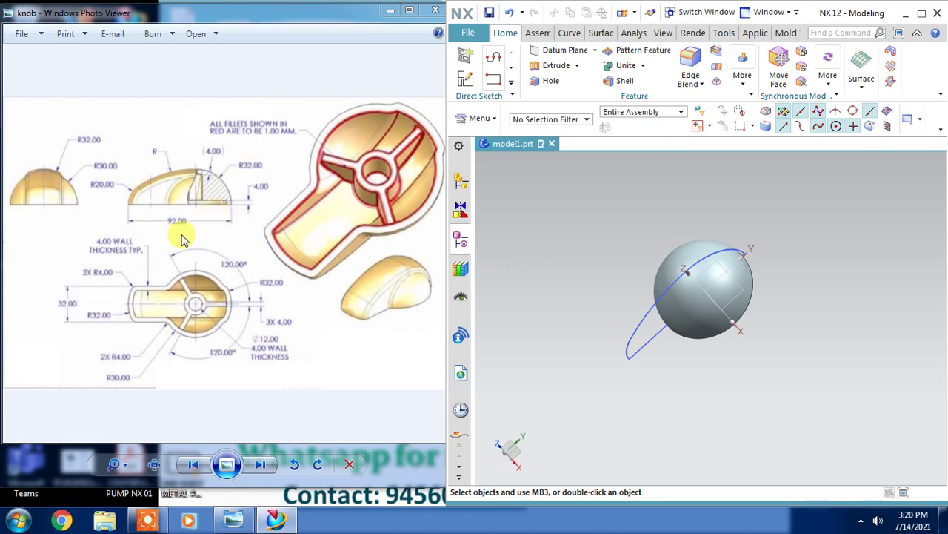
click(232, 322)
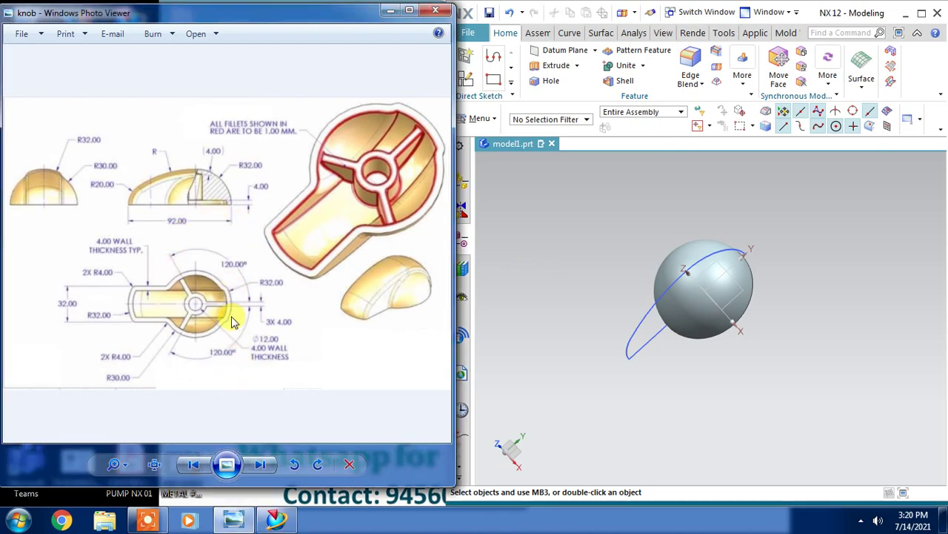
scroll(198, 317, up, 2)
scroll(196, 311, down, 1)
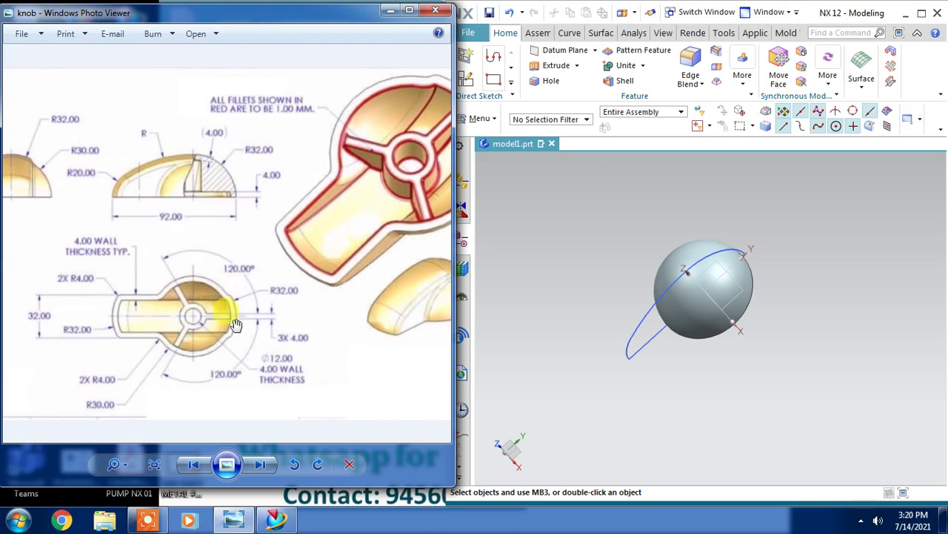
click(604, 218)
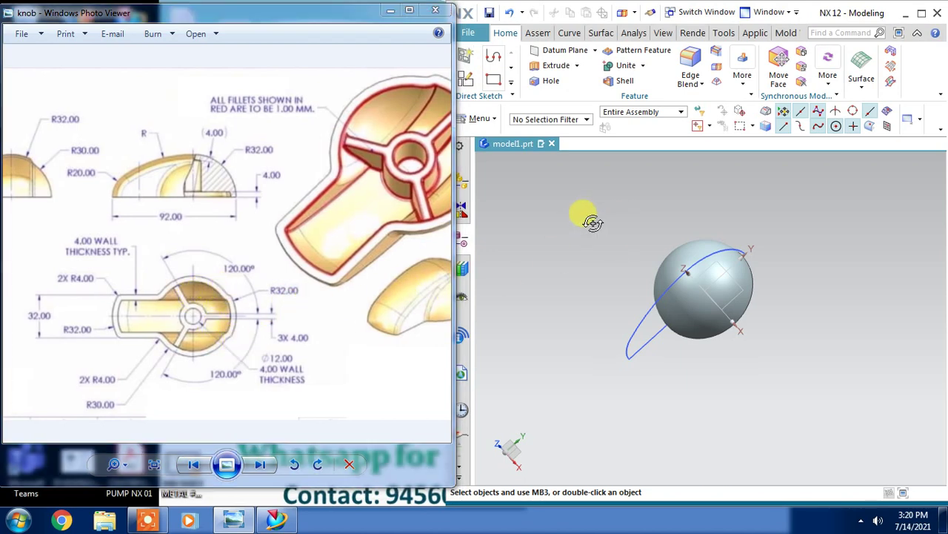
Step: Create SKETCH_001 on the horizontal XY plane above the dome with a horizontal reference
click(467, 81)
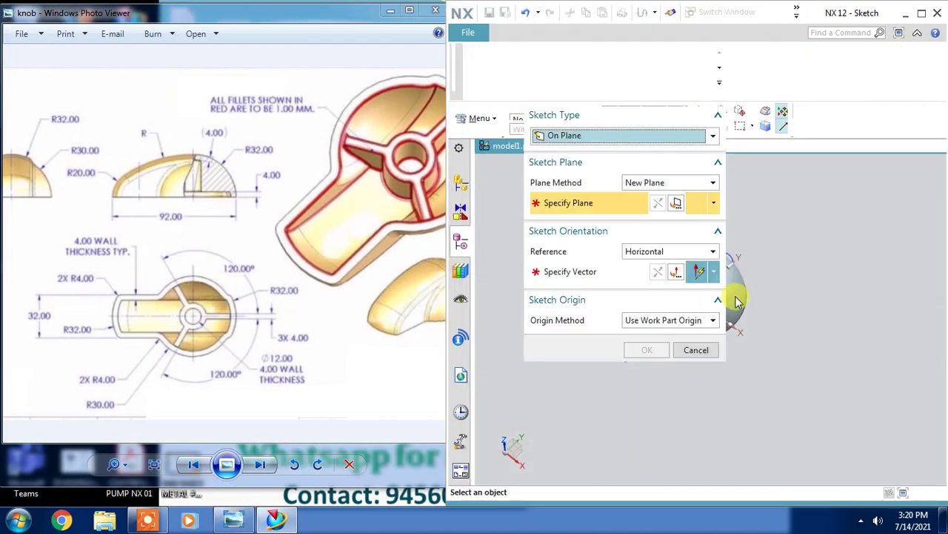
click(730, 320)
click(741, 335)
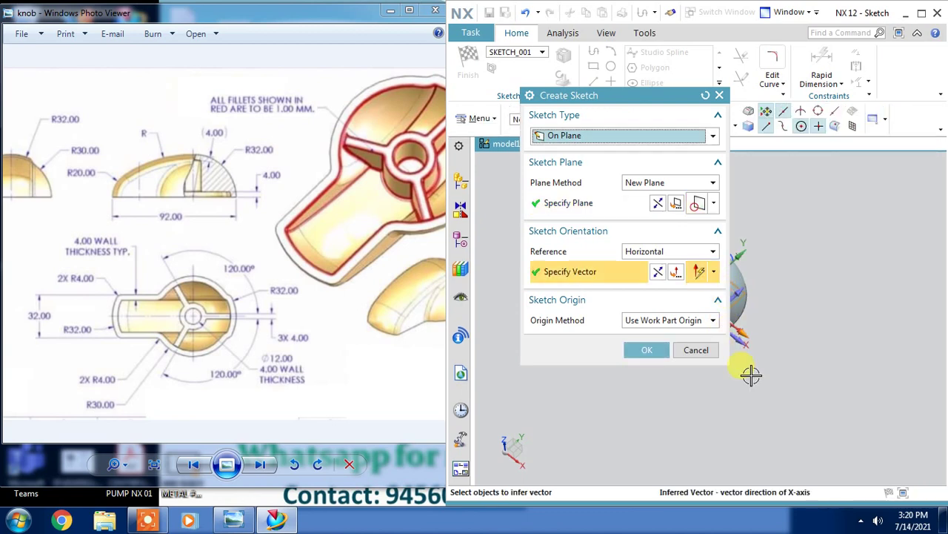
middle_click(741, 368)
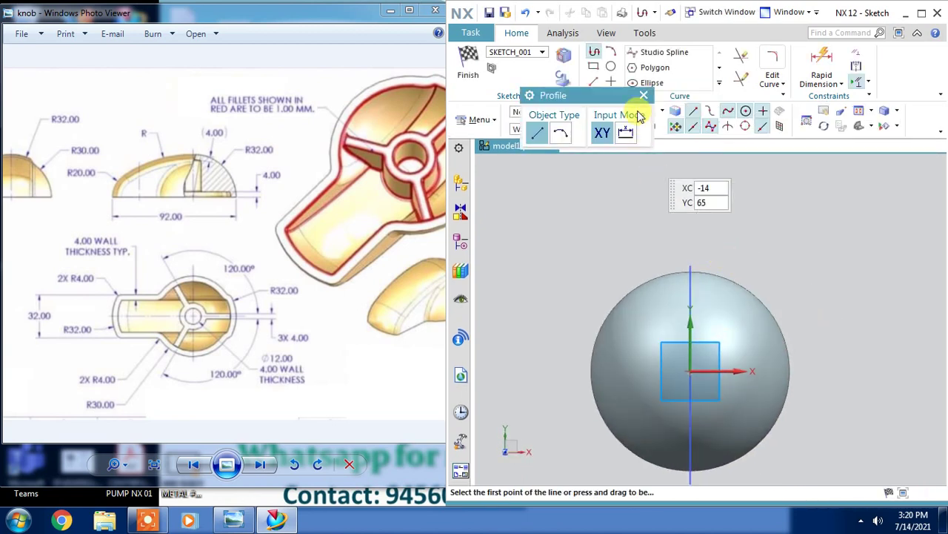
Step: Draw a Ø64 circle centred on the sketch origin
click(614, 71)
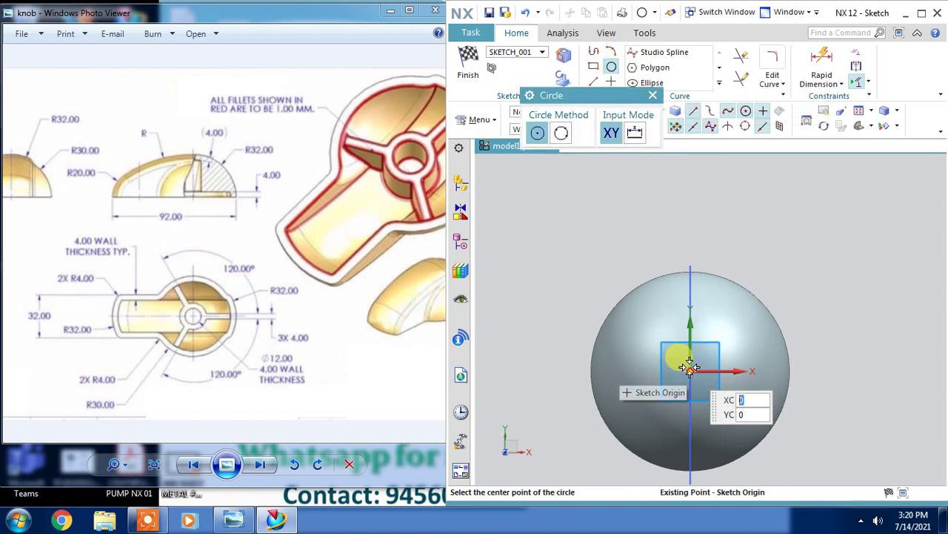
click(687, 295)
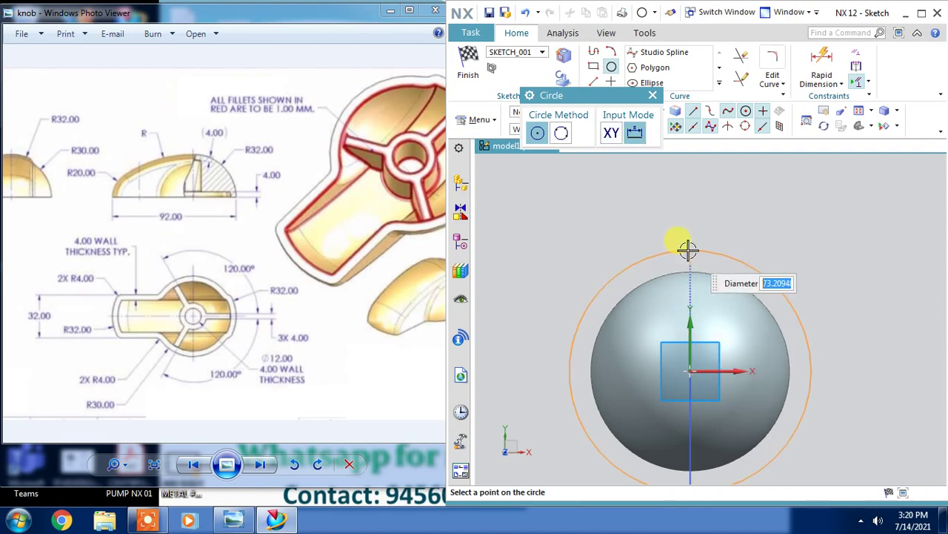
text(64)
key(Return)
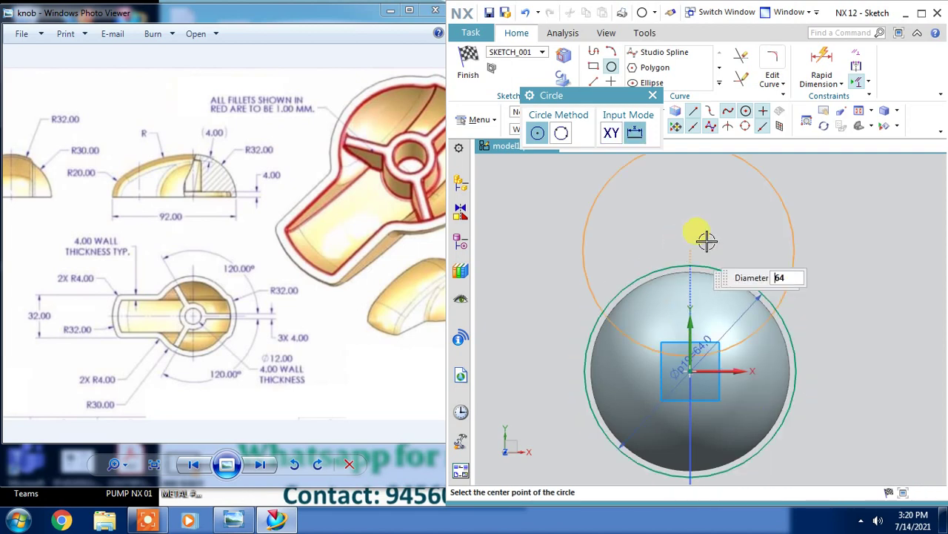
key(Escape)
Step: Draw two lines from the circle centre to its upper right and upper left
click(597, 83)
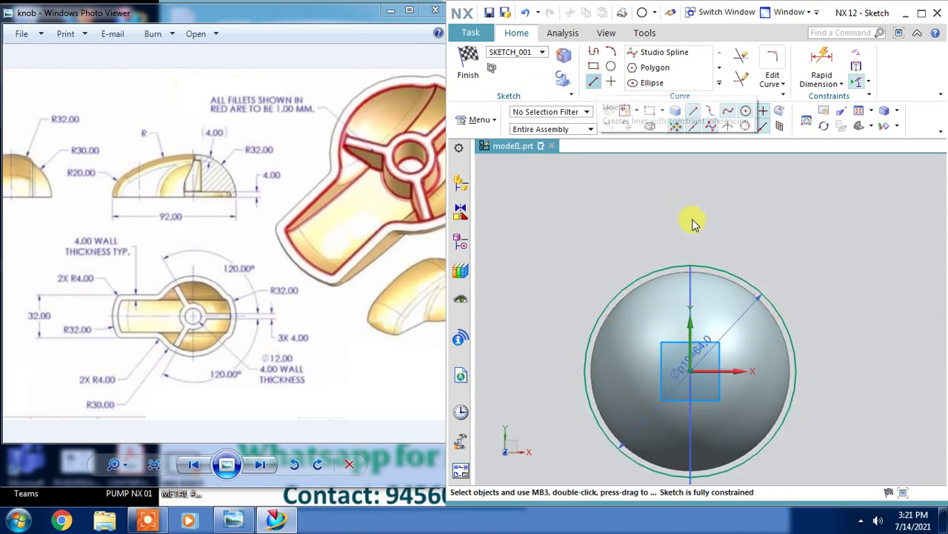
click(689, 370)
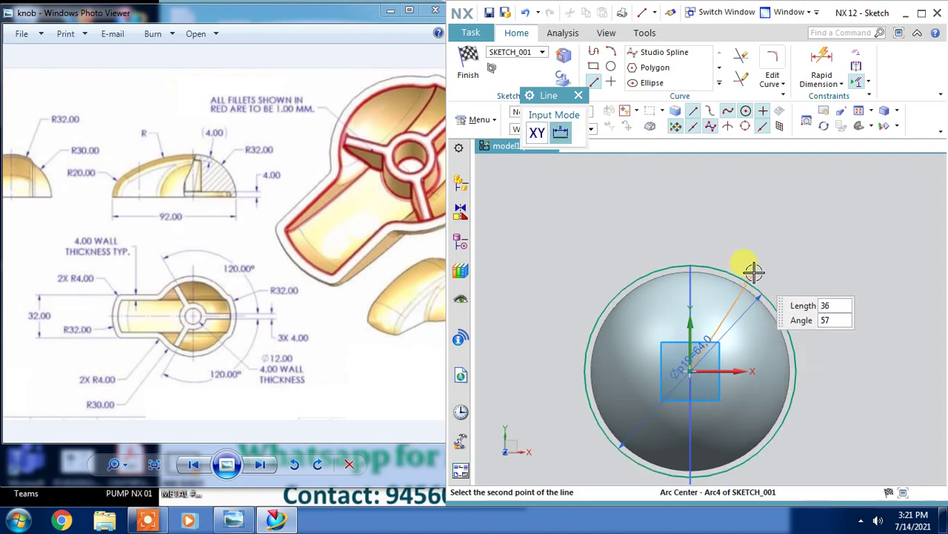
click(755, 266)
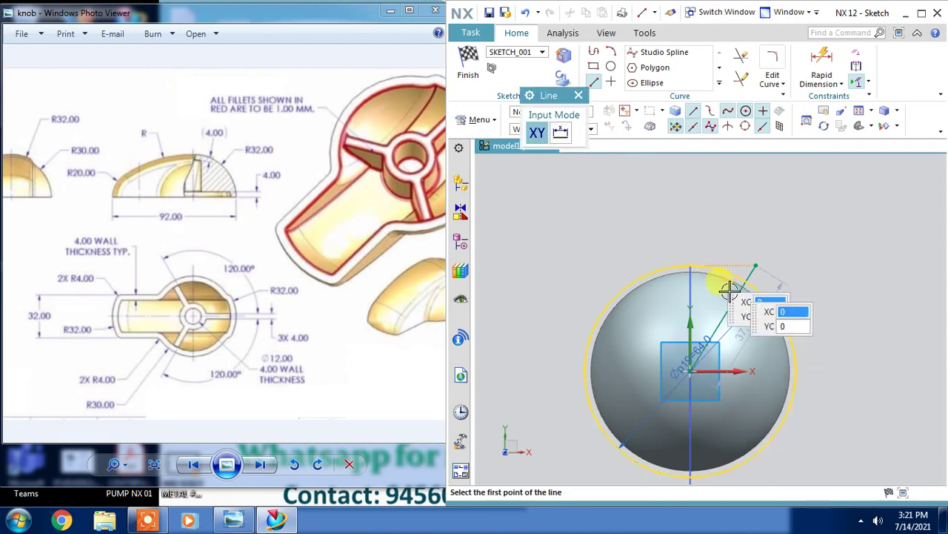
click(689, 371)
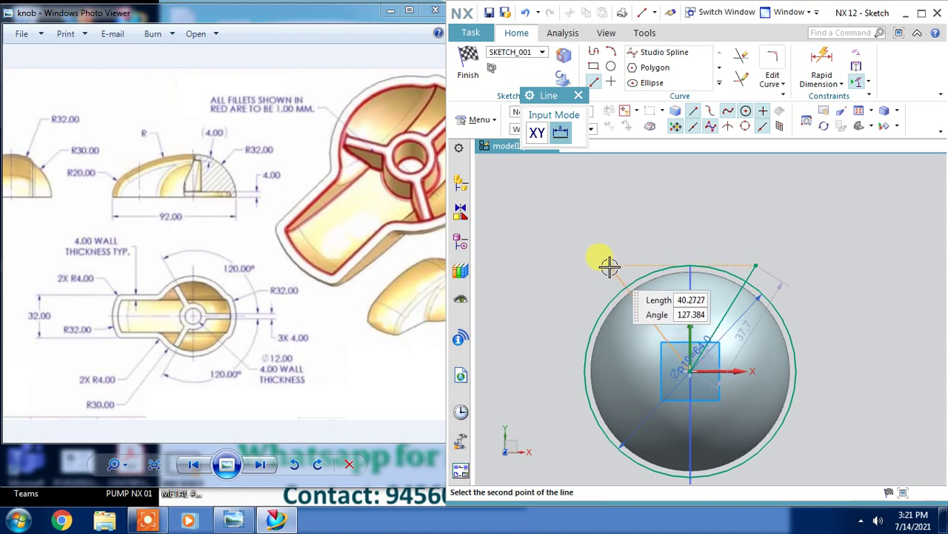
click(609, 265)
key(Escape)
Step: Move the left line's end to the upper right and delete the centre line, leaving the top arc
click(744, 55)
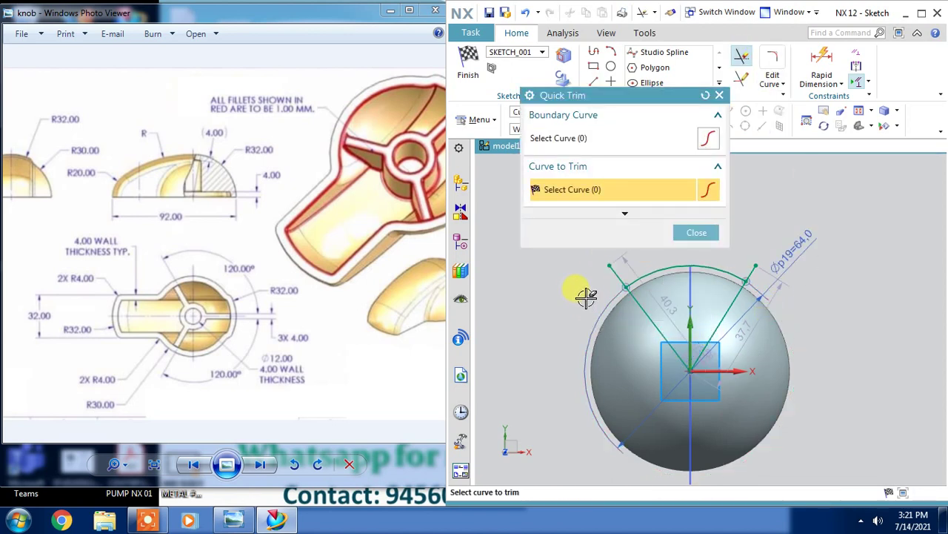
key(Escape)
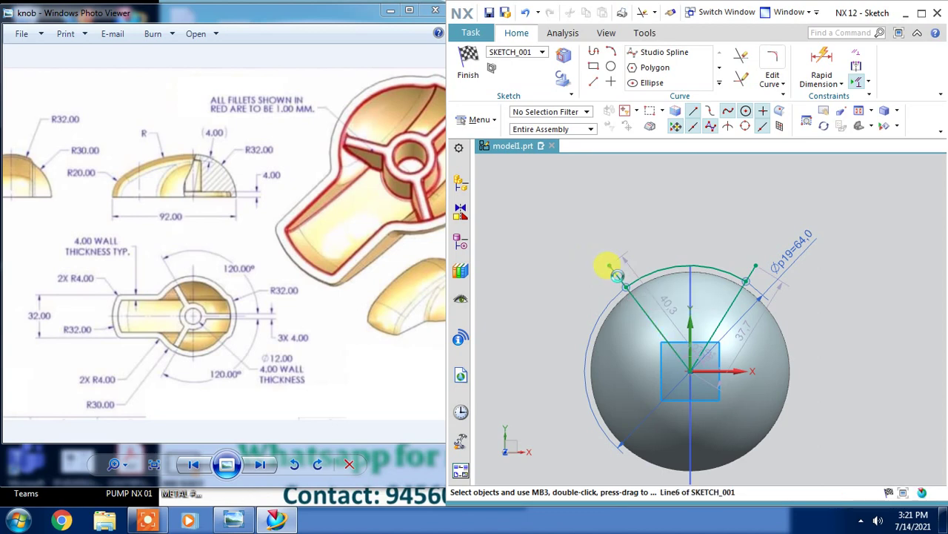
click(609, 266)
drag(610, 265, 750, 272)
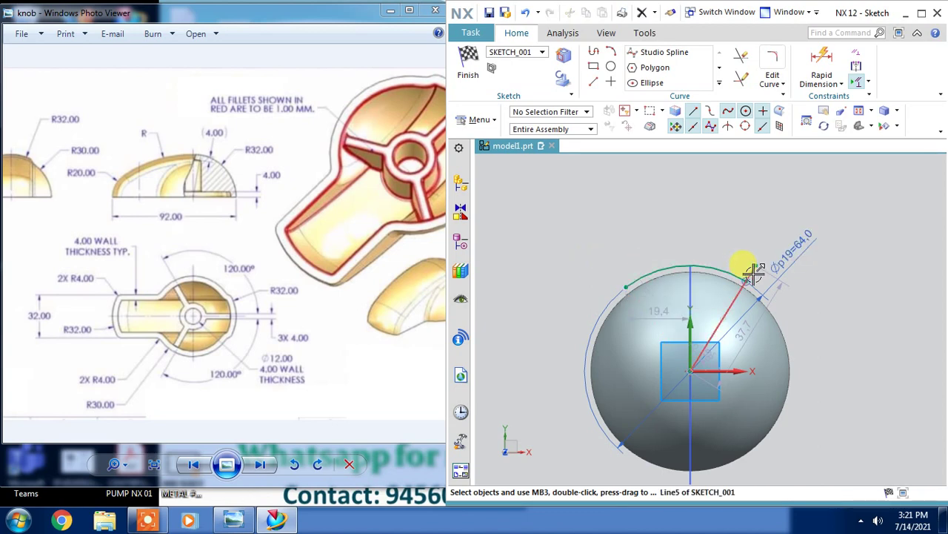
key(Delete)
mouse_move(797, 295)
middle_down()
mouse_move(773, 342)
mouse_move(794, 307)
middle_up()
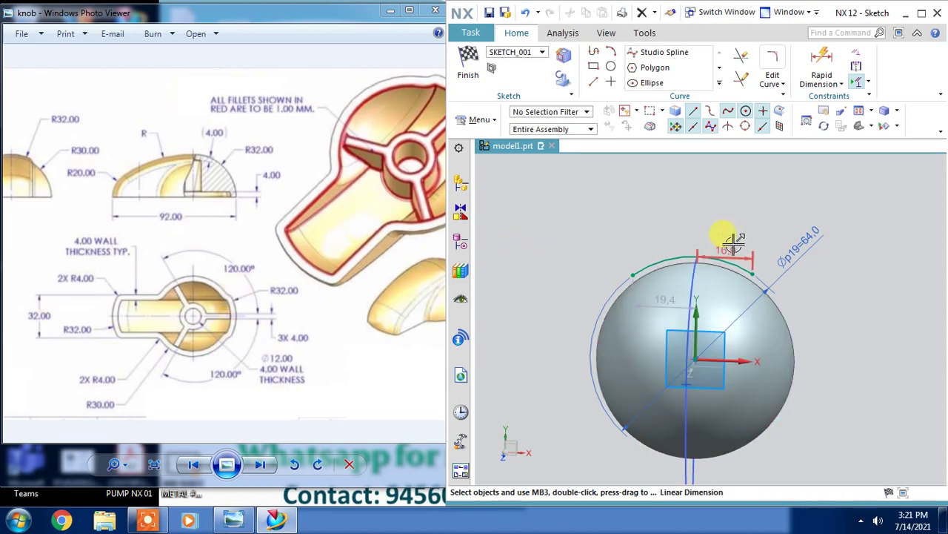
Step: Dimension the width between the top arc's ends as 16 mm
click(753, 274)
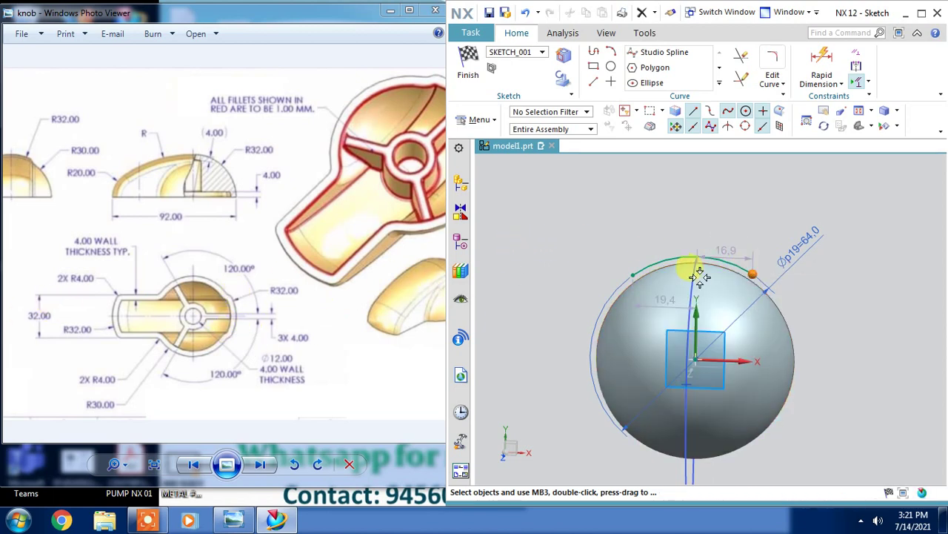
click(629, 274)
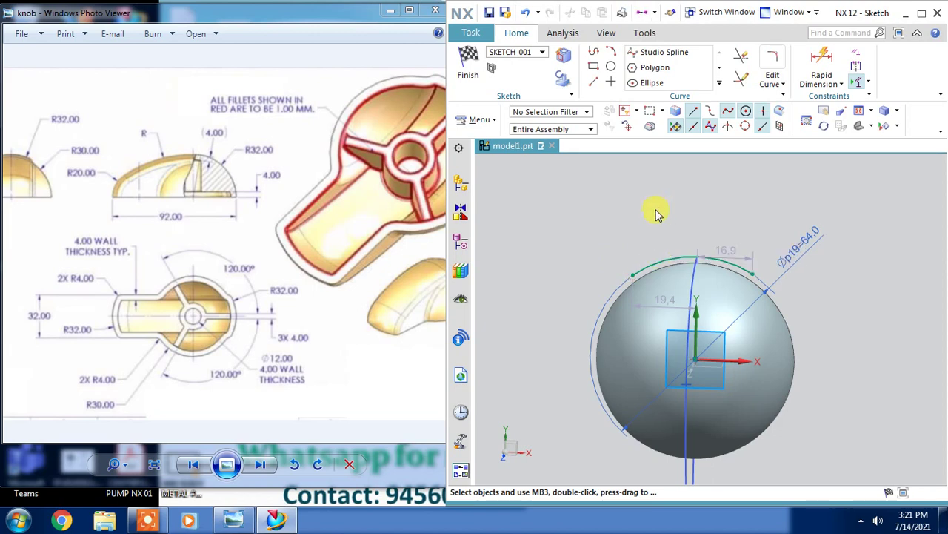
click(737, 220)
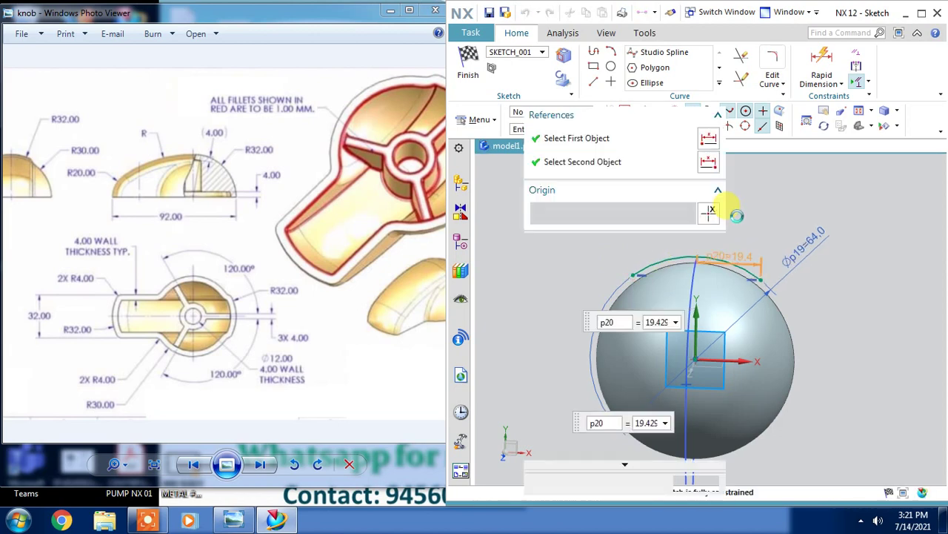
text(16)
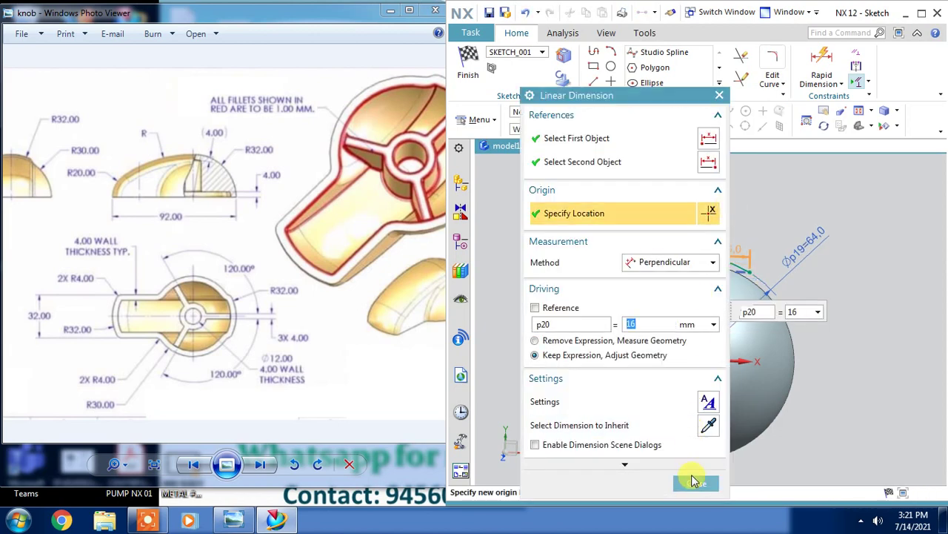
click(696, 483)
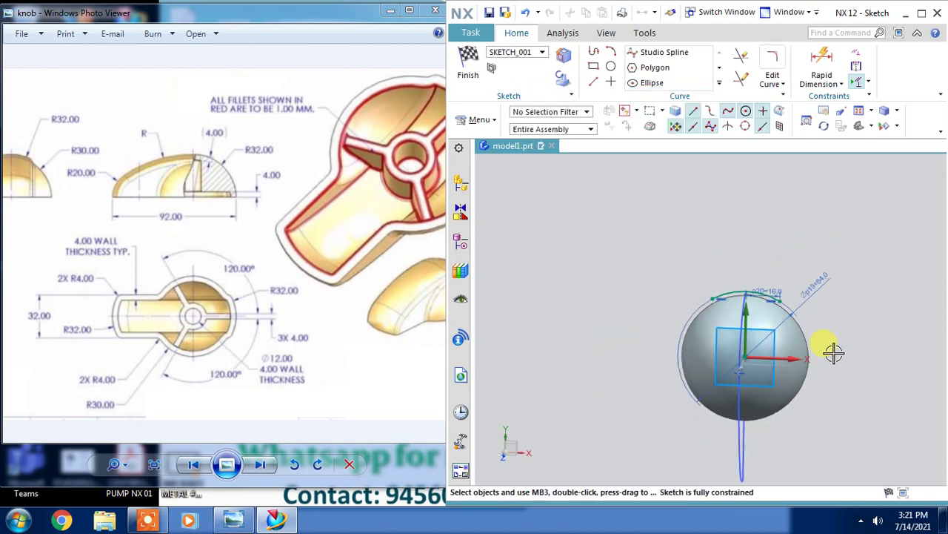
Step: Finish the sketch and orbit to view the dome with its arc curves
click(467, 63)
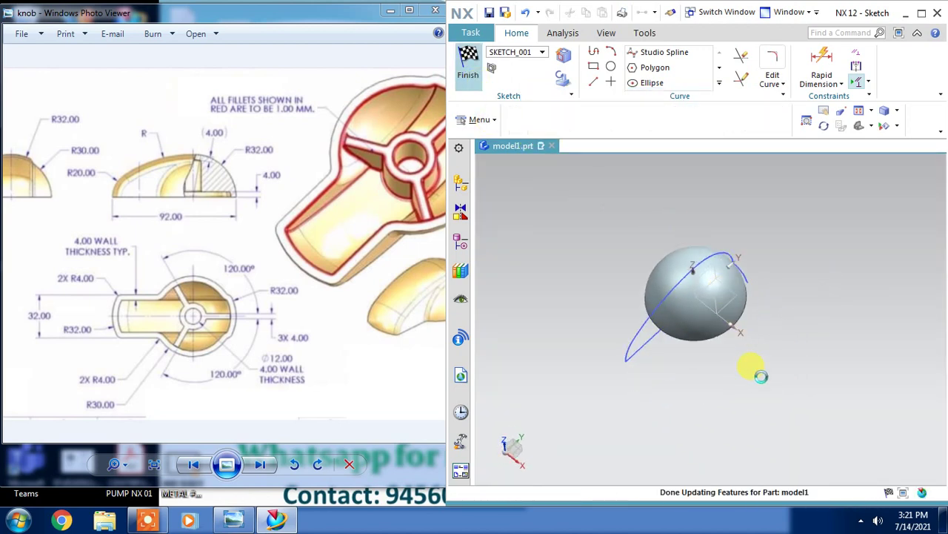
mouse_move(775, 396)
middle_down()
mouse_move(734, 370)
mouse_move(728, 399)
mouse_move(661, 292)
middle_up()
scroll(660, 292, up, 2)
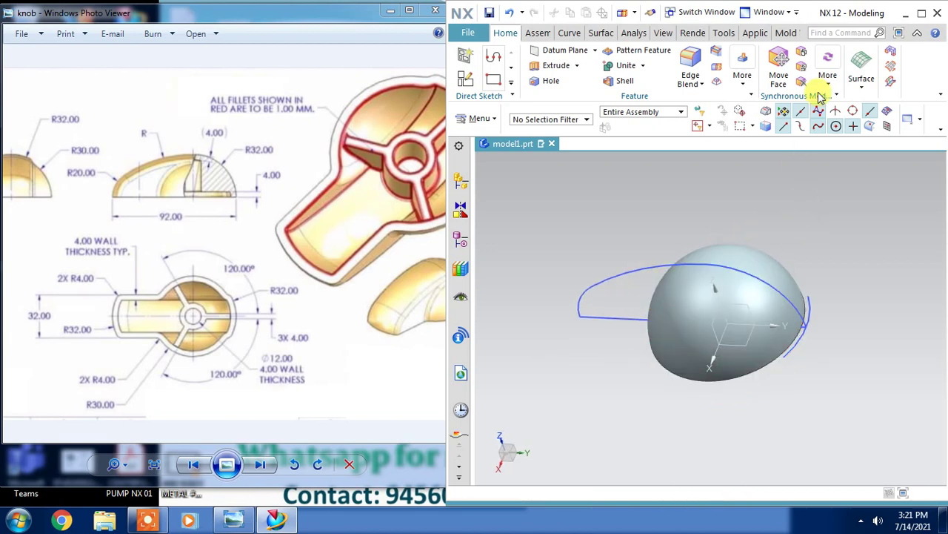
Step: Start a Swept surface with the small arc as its section
click(892, 66)
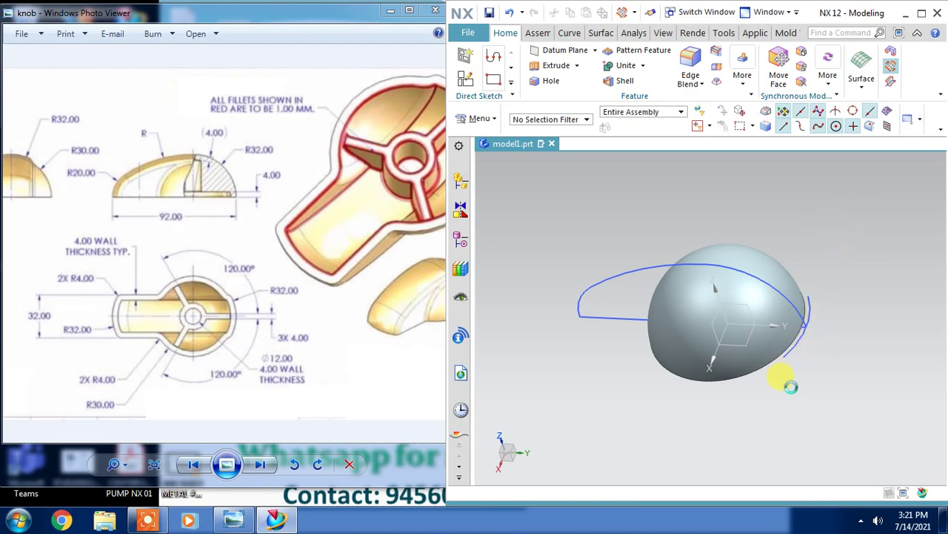
drag(625, 15, 324, 9)
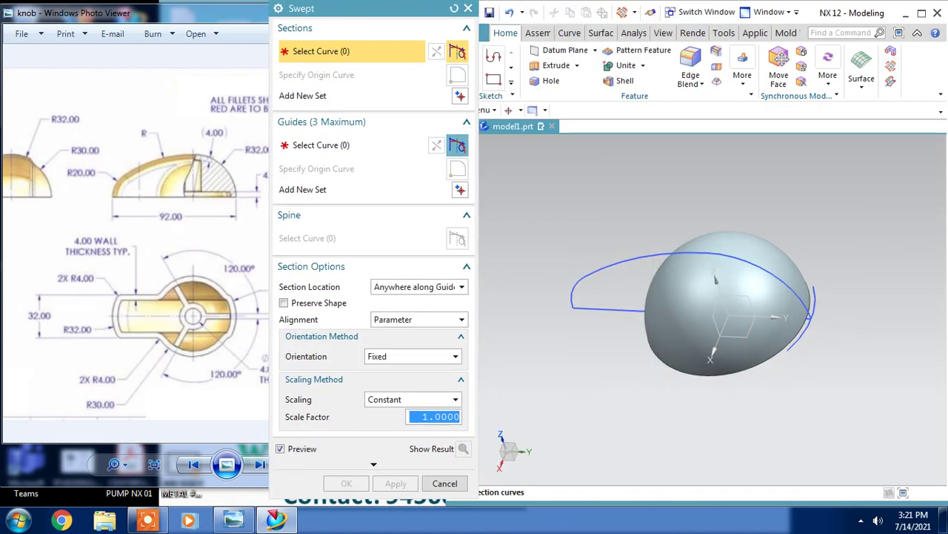
click(812, 304)
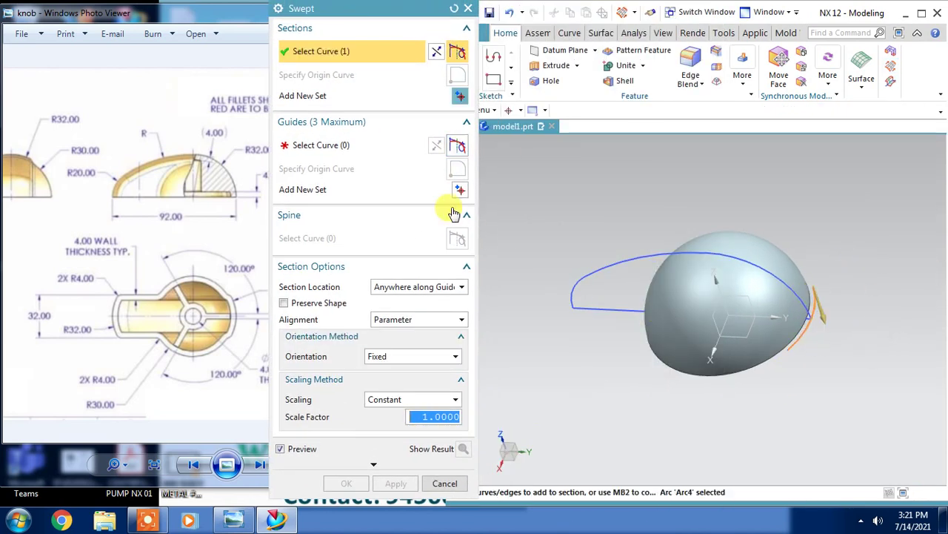
click(392, 146)
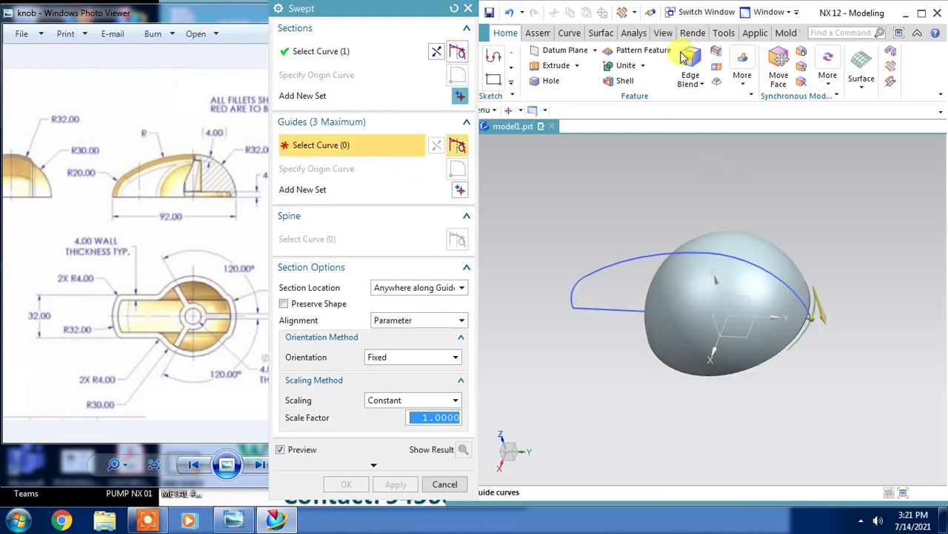
Step: Using Single Curve, pick the three arcs as guides and create the swept sheet
click(921, 14)
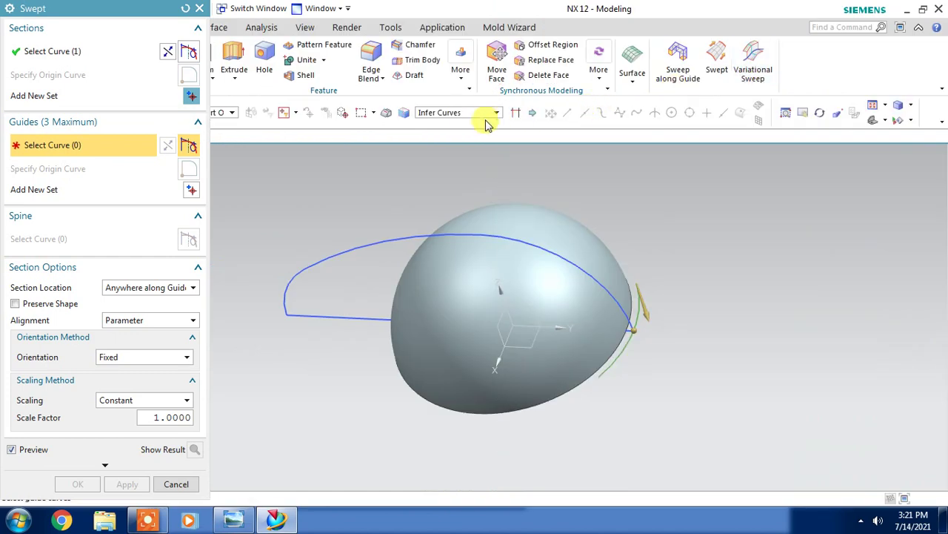
click(455, 112)
click(441, 126)
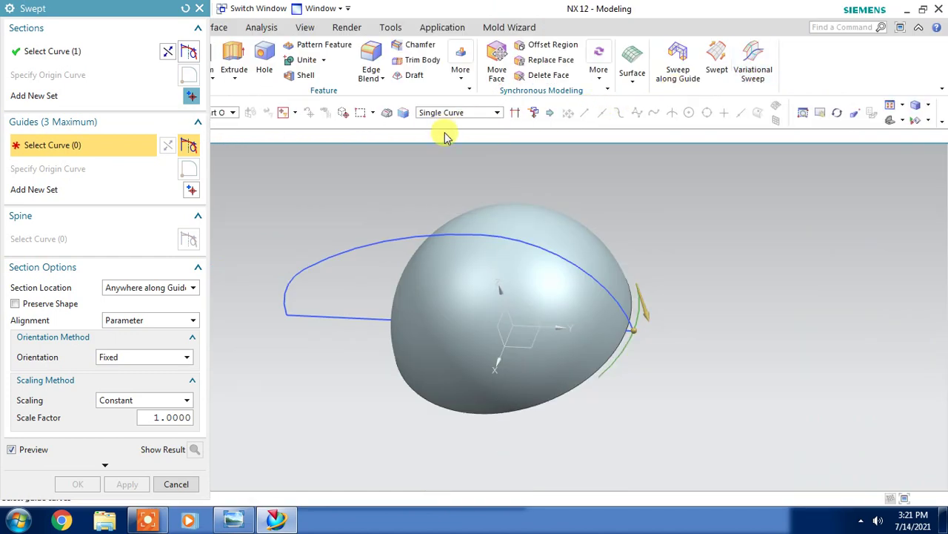
click(581, 272)
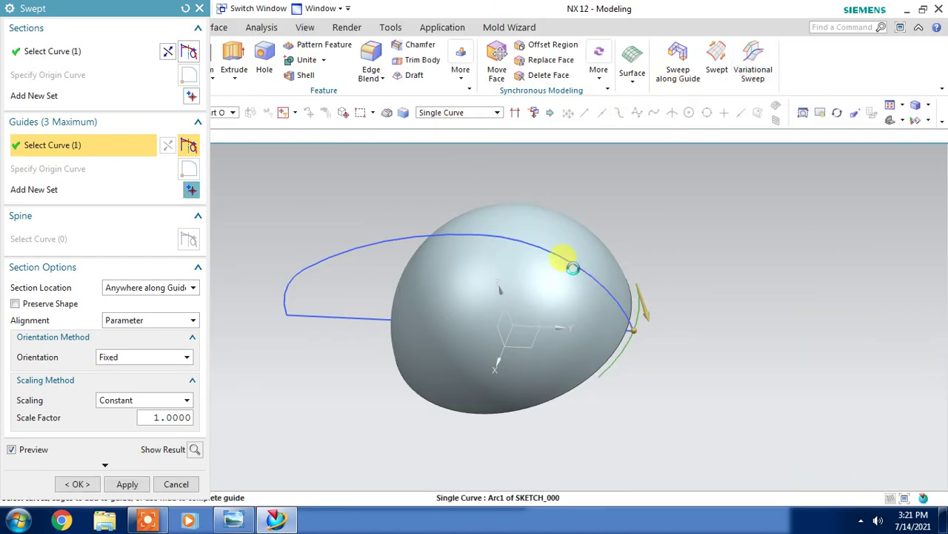
click(445, 232)
click(287, 273)
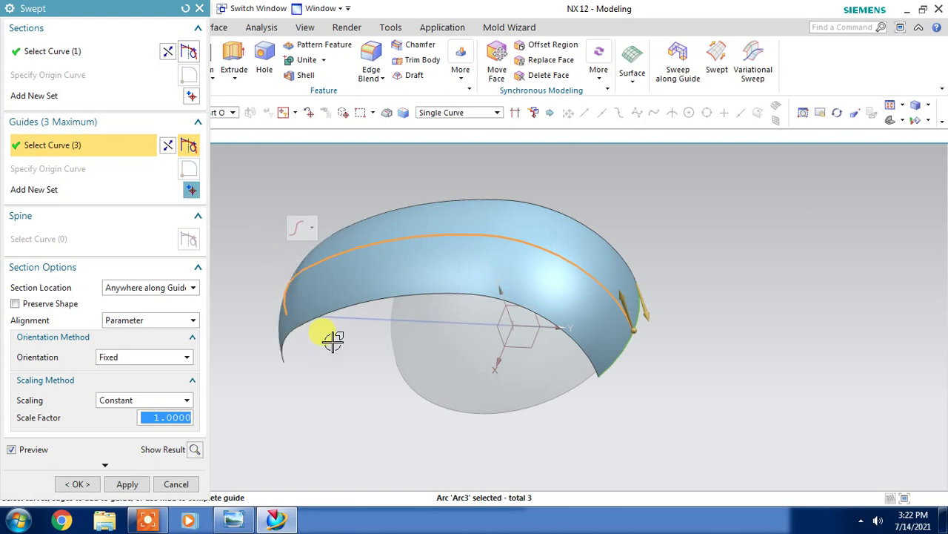
mouse_move(332, 339)
middle_down()
mouse_move(362, 298)
mouse_move(362, 324)
middle_up()
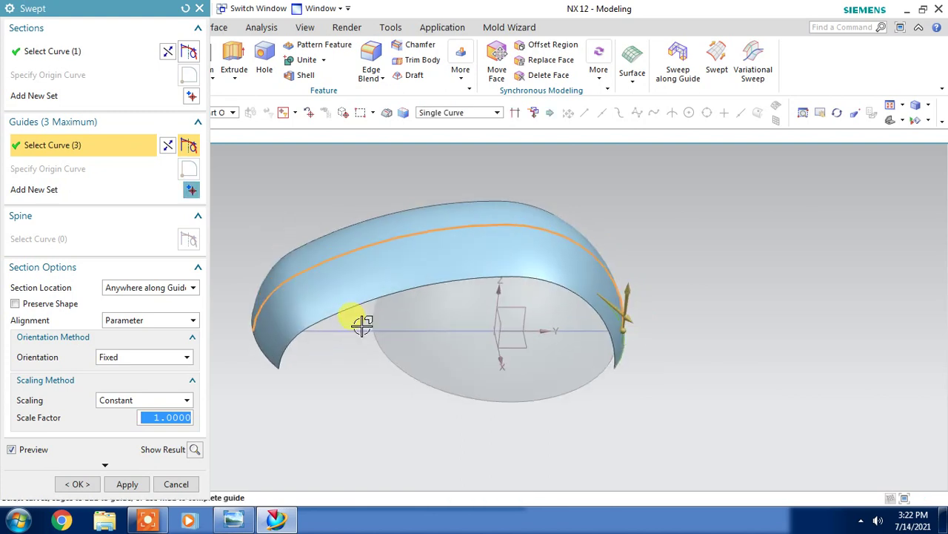
click(80, 484)
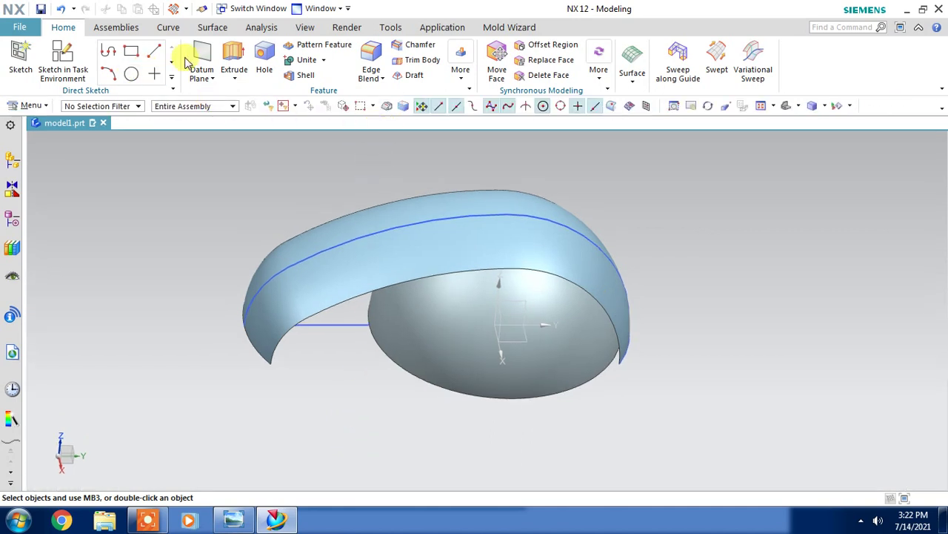
Step: Extrude the knob outline sketch symmetrically by 16 mm
click(234, 56)
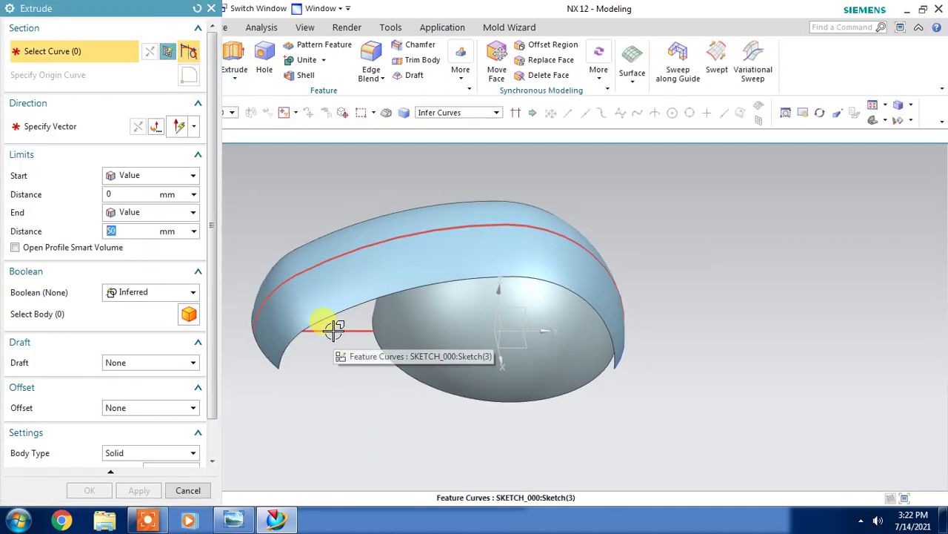
click(334, 329)
text(16)
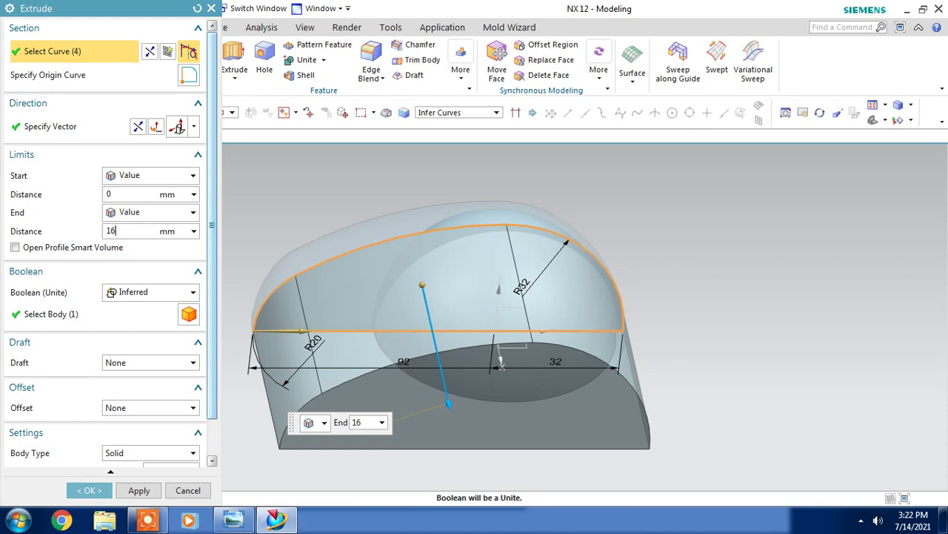
click(135, 227)
click(141, 212)
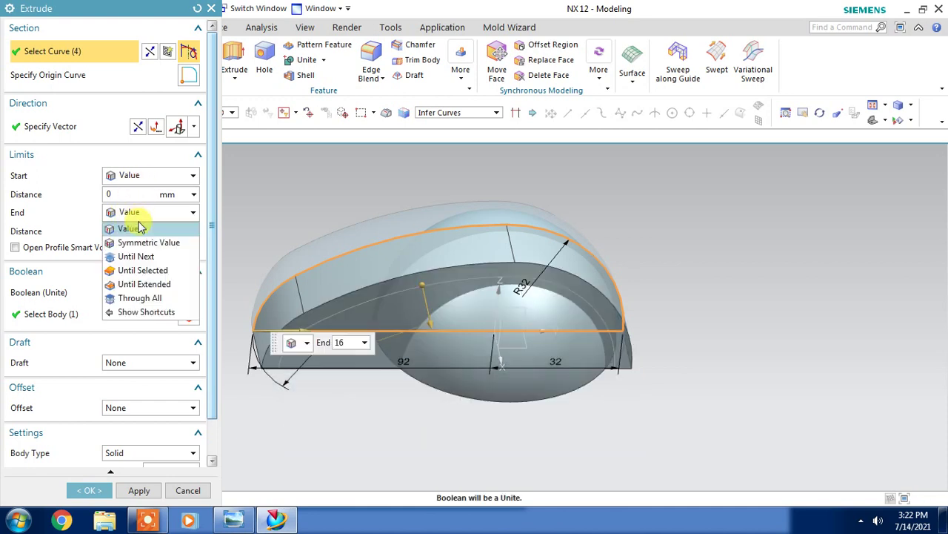
click(127, 242)
middle_drag(357, 383, 365, 370)
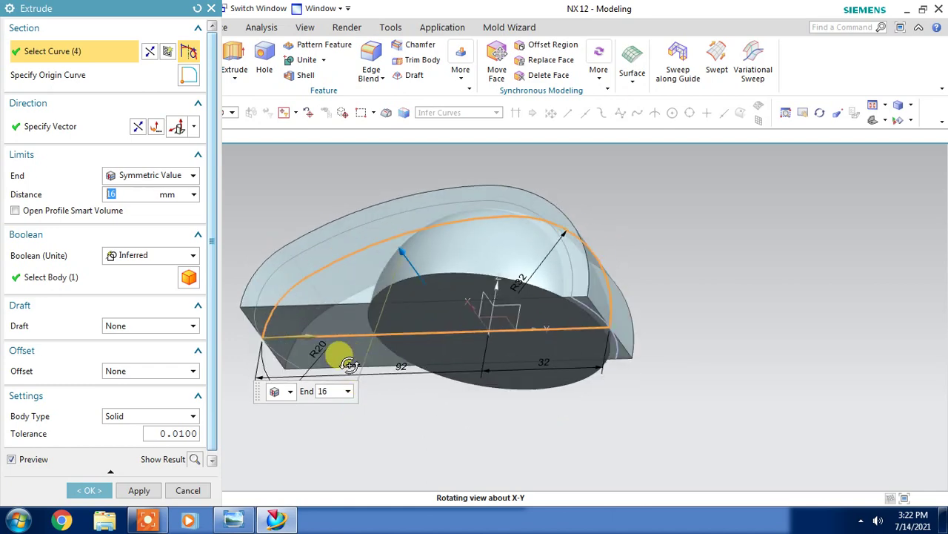
middle_drag(365, 370, 377, 398)
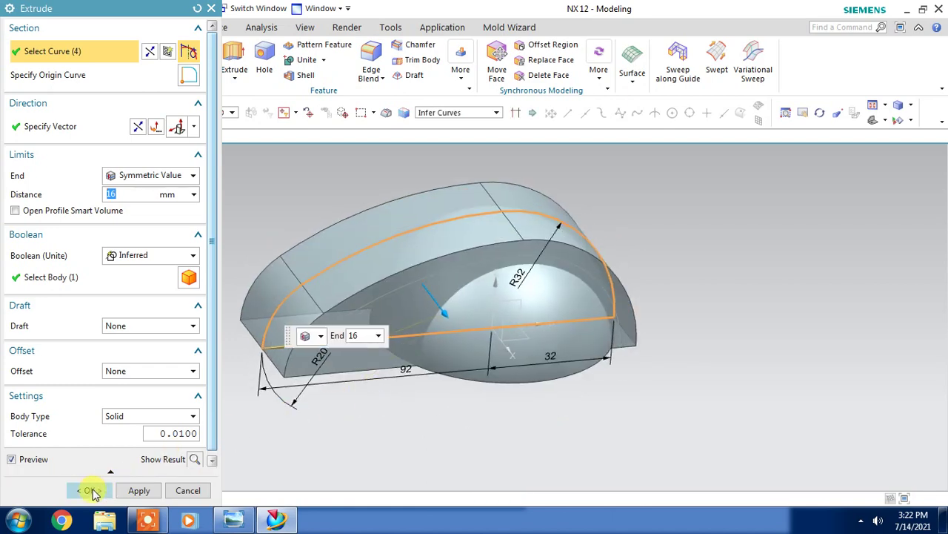
click(90, 490)
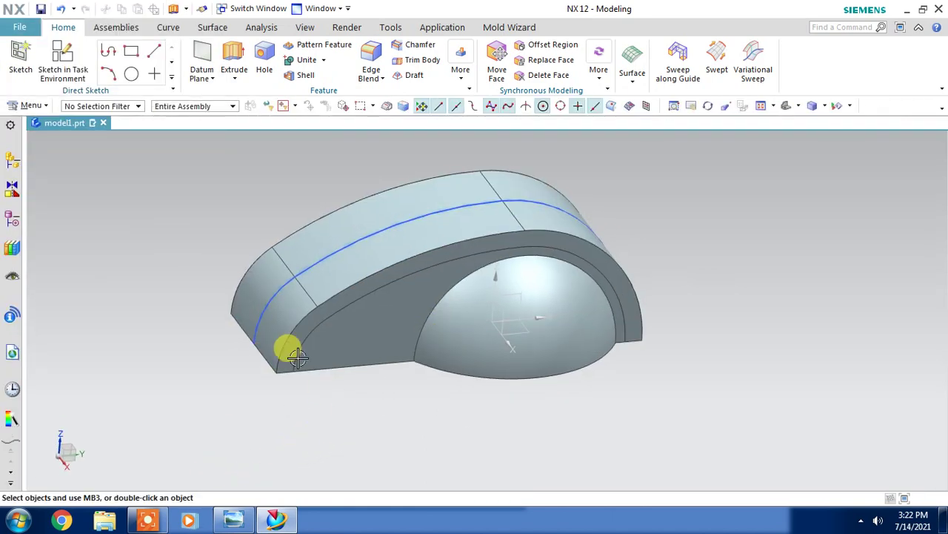
Step: Edit Extrude (6) to unite it with the dome body
click(18, 224)
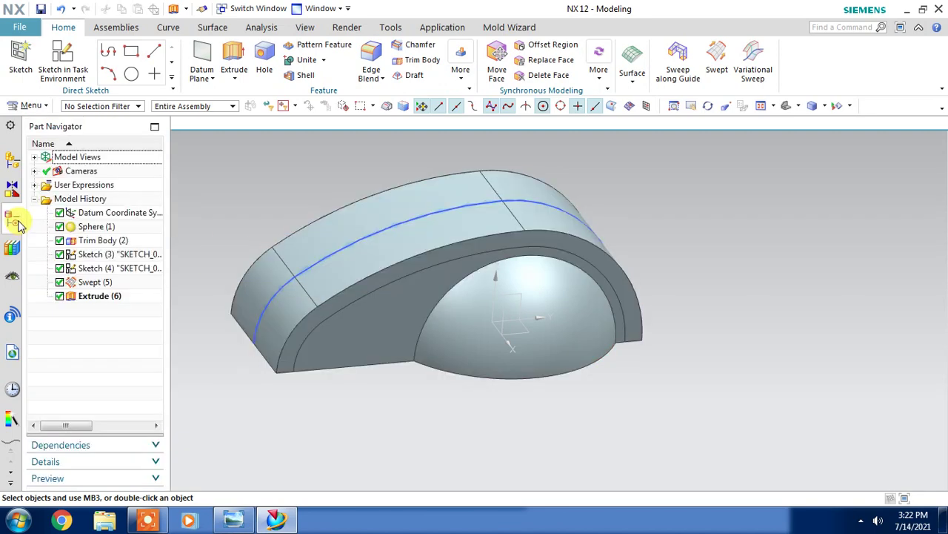
double_click(87, 295)
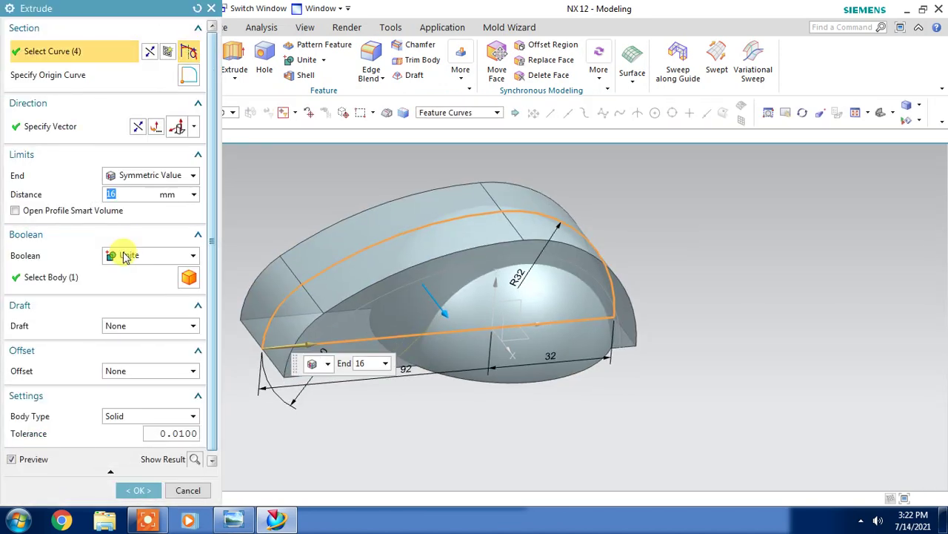
click(126, 257)
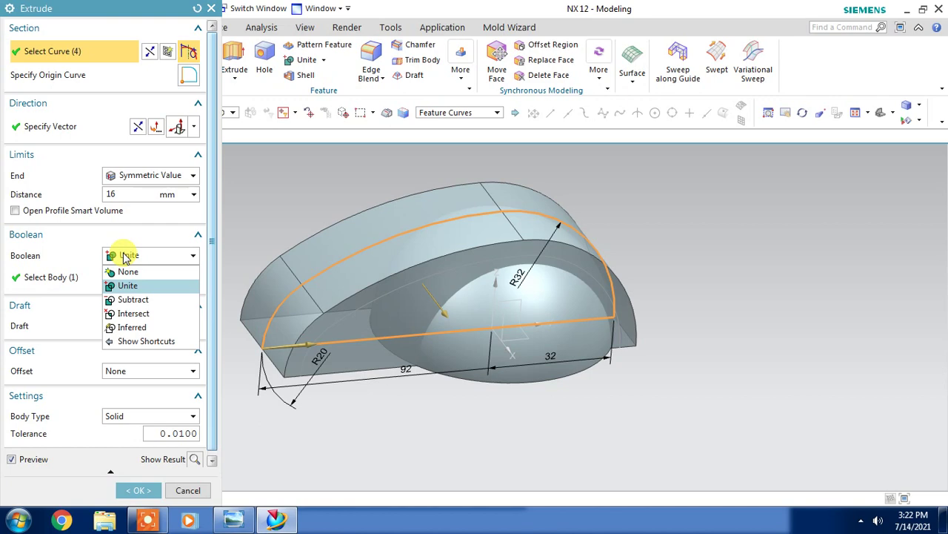
click(124, 256)
click(79, 276)
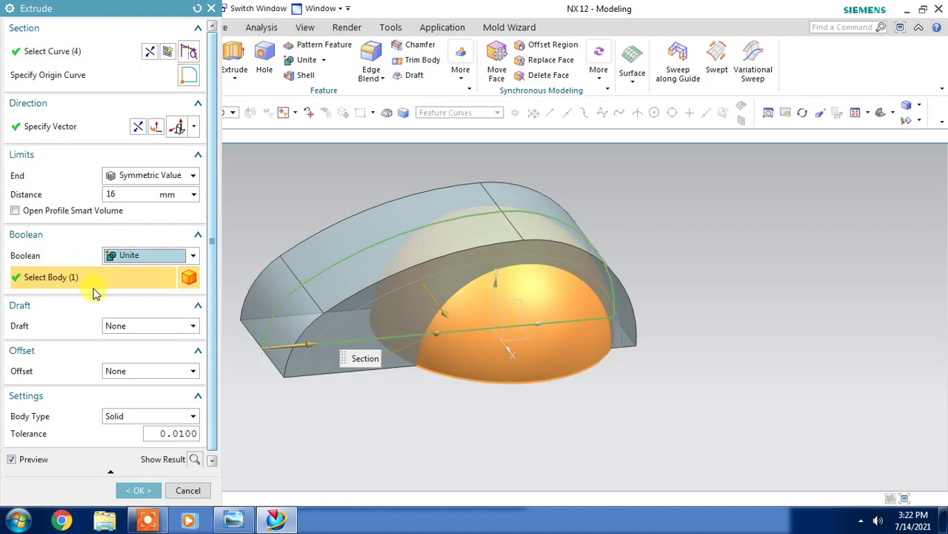
click(130, 491)
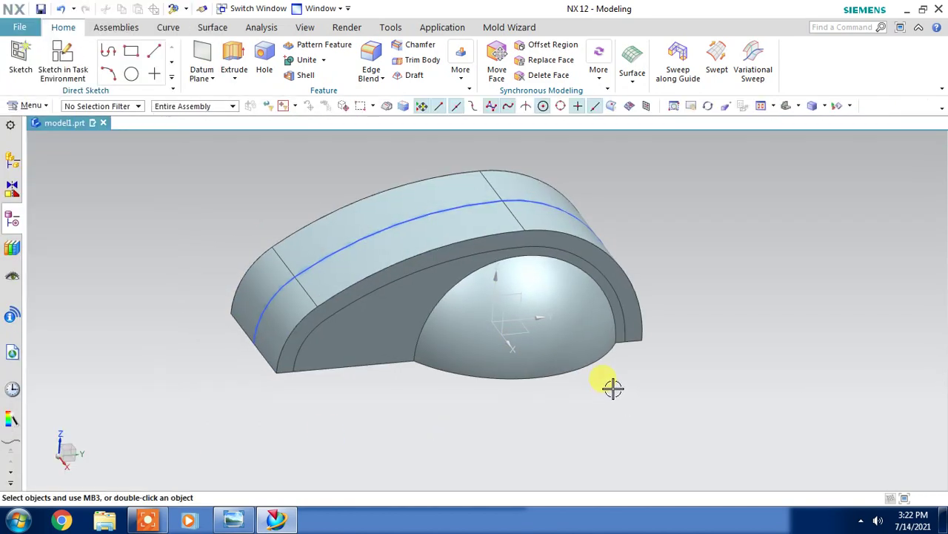
mouse_move(613, 388)
middle_down()
mouse_move(610, 364)
mouse_move(613, 373)
middle_up()
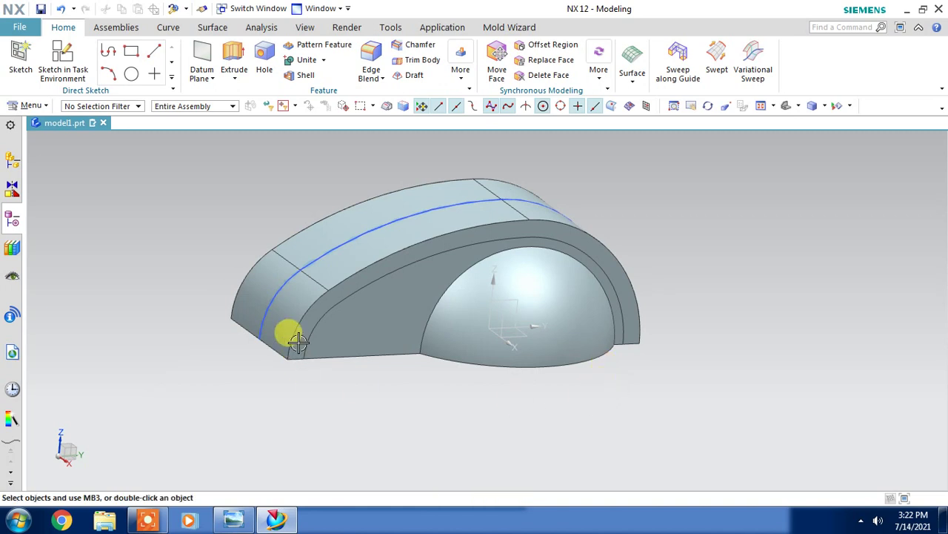
Step: Trim the solid with the swept sheet's face, flipping to keep the arched grip side
click(424, 65)
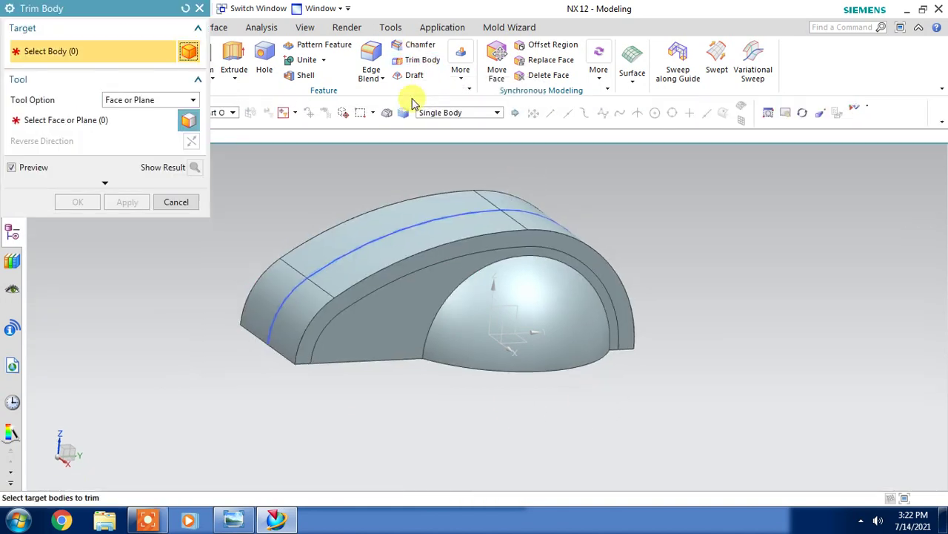
click(456, 320)
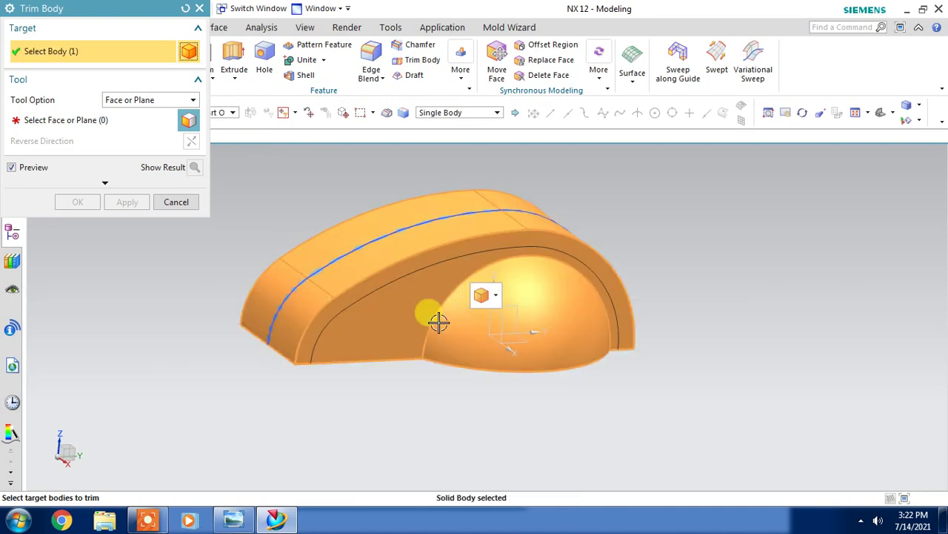
click(334, 296)
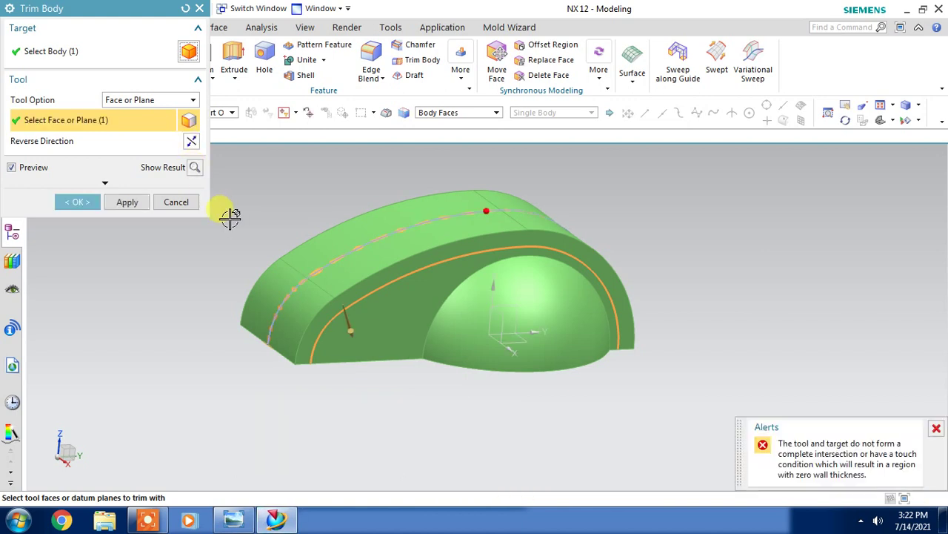
click(191, 141)
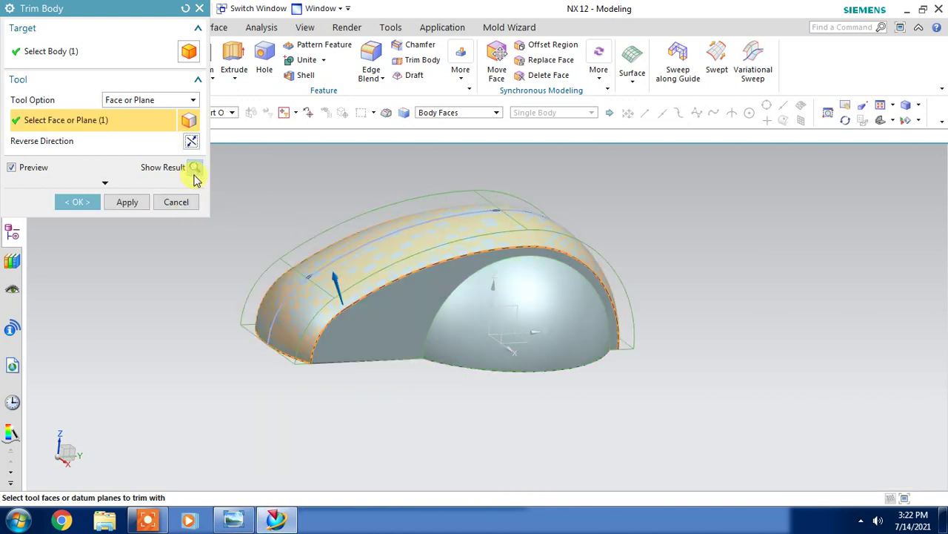
click(77, 201)
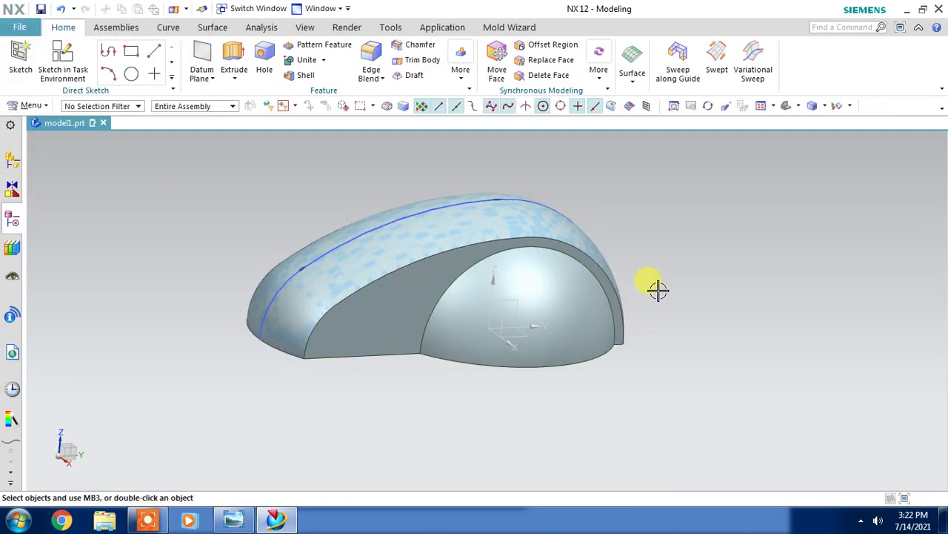
mouse_move(658, 289)
middle_down()
mouse_move(618, 313)
mouse_move(635, 286)
mouse_move(660, 289)
mouse_move(459, 324)
middle_up()
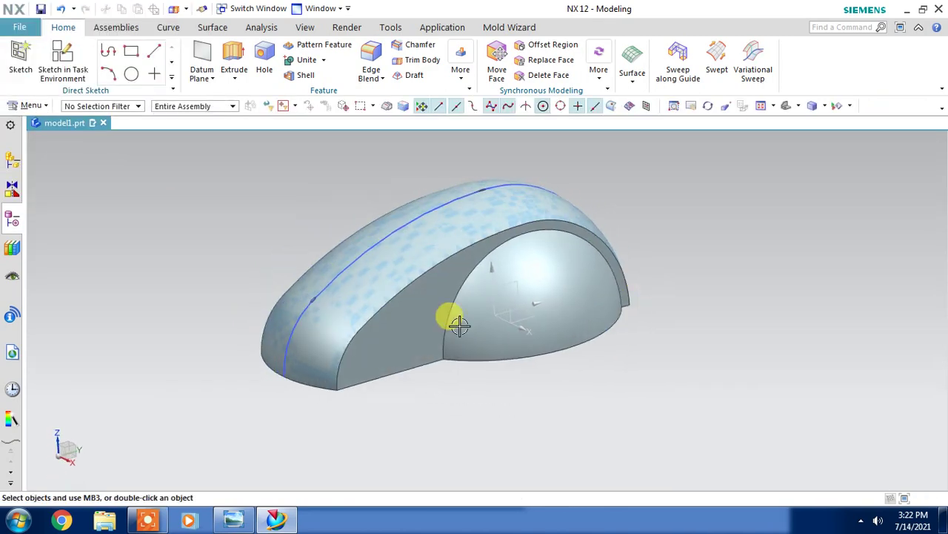
Step: Hide the Swept (5) sheet and its guide sketch curve
click(12, 220)
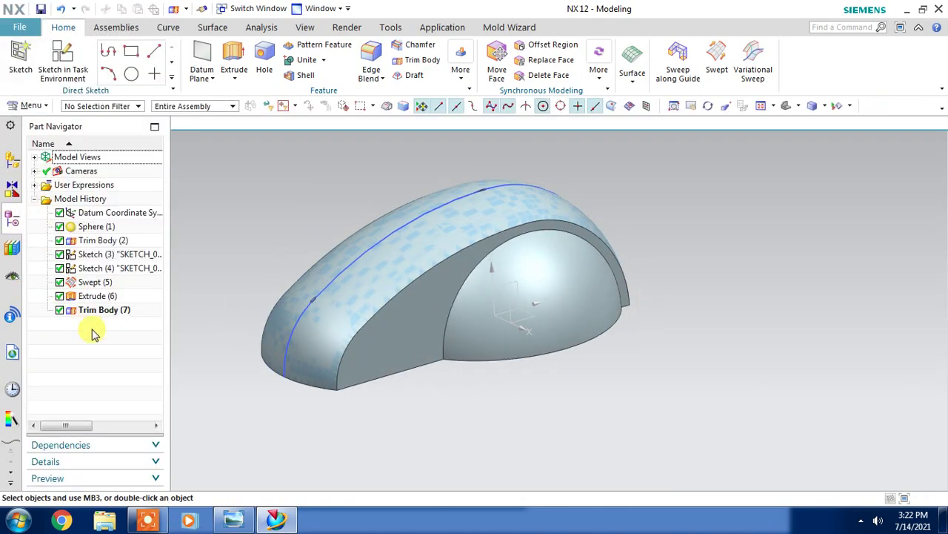
click(93, 283)
right_click(94, 287)
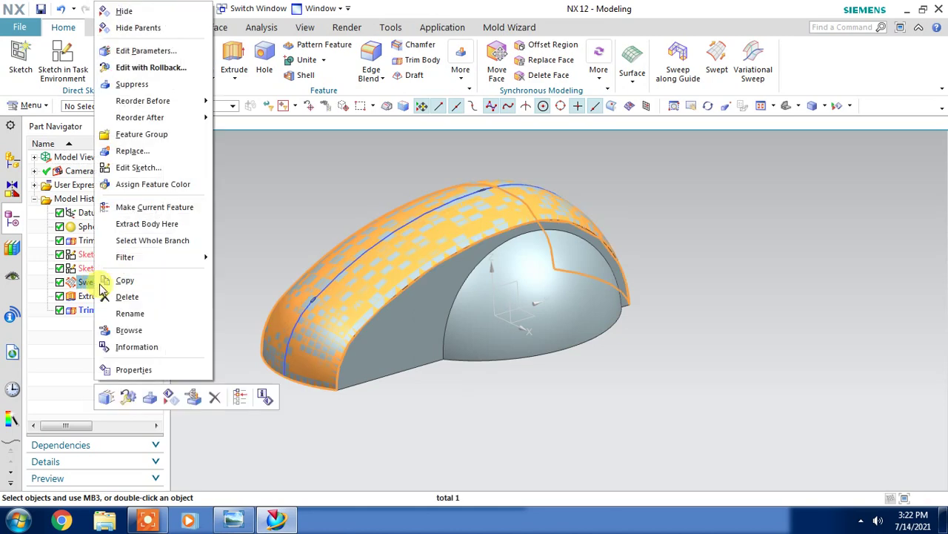
click(165, 395)
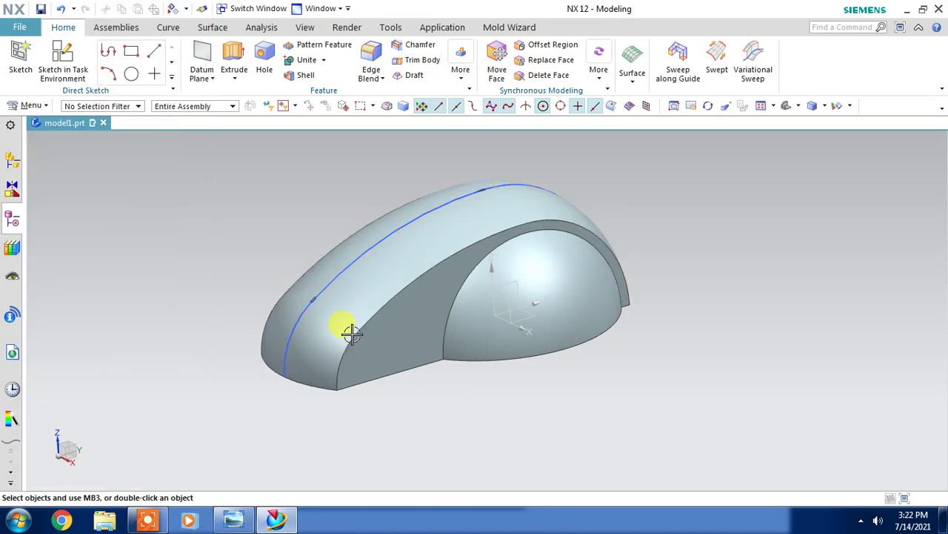
click(361, 262)
click(471, 240)
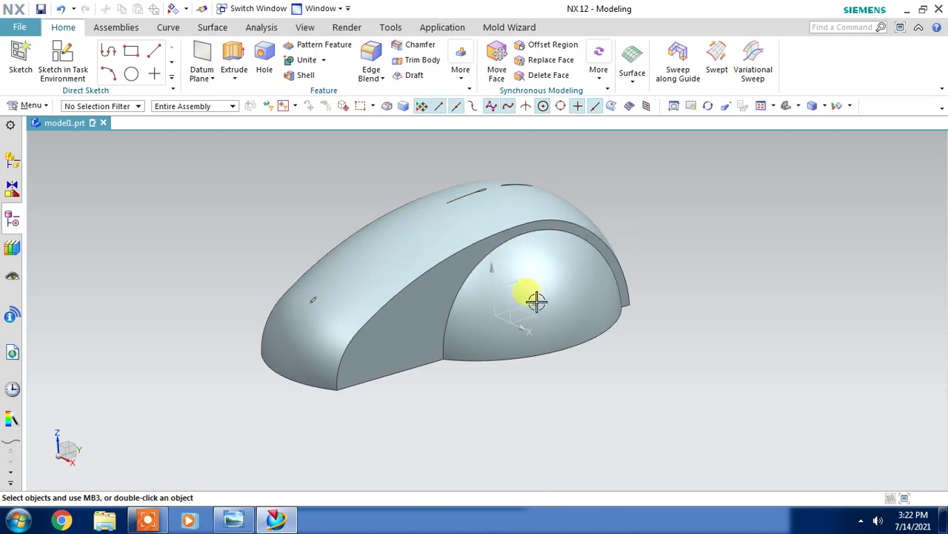
middle_drag(726, 381, 627, 309)
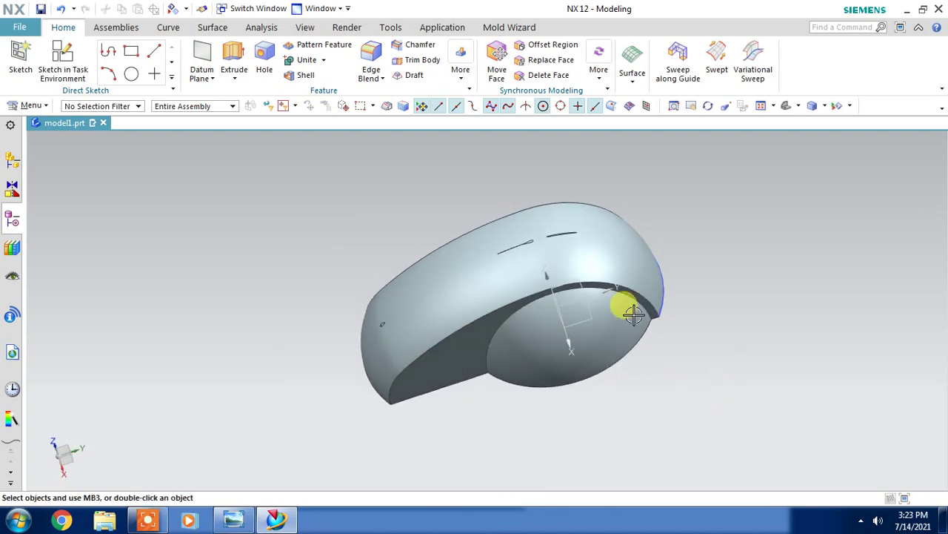
scroll(526, 233, up, 2)
scroll(526, 232, up, 2)
scroll(516, 254, up, 2)
scroll(527, 277, down, 3)
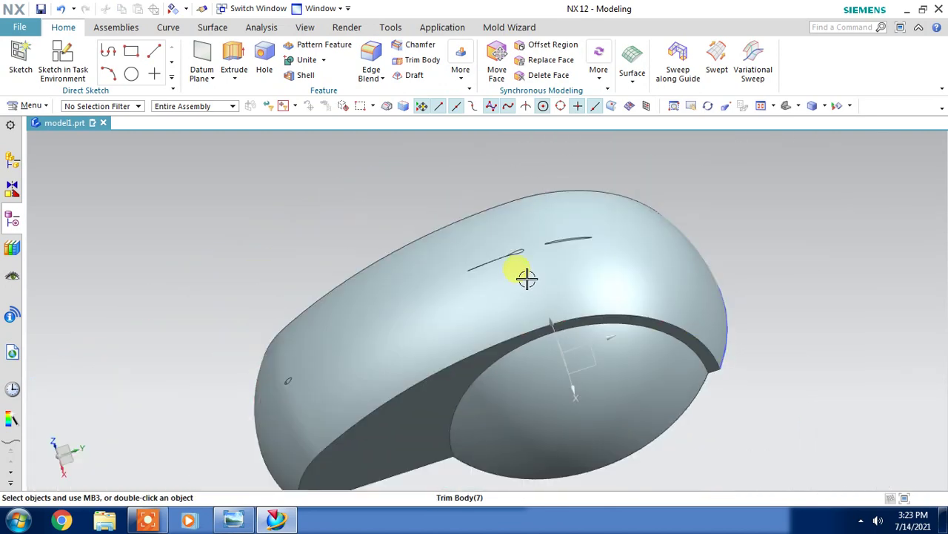
mouse_move(527, 277)
middle_down()
mouse_move(515, 254)
mouse_move(522, 261)
middle_up()
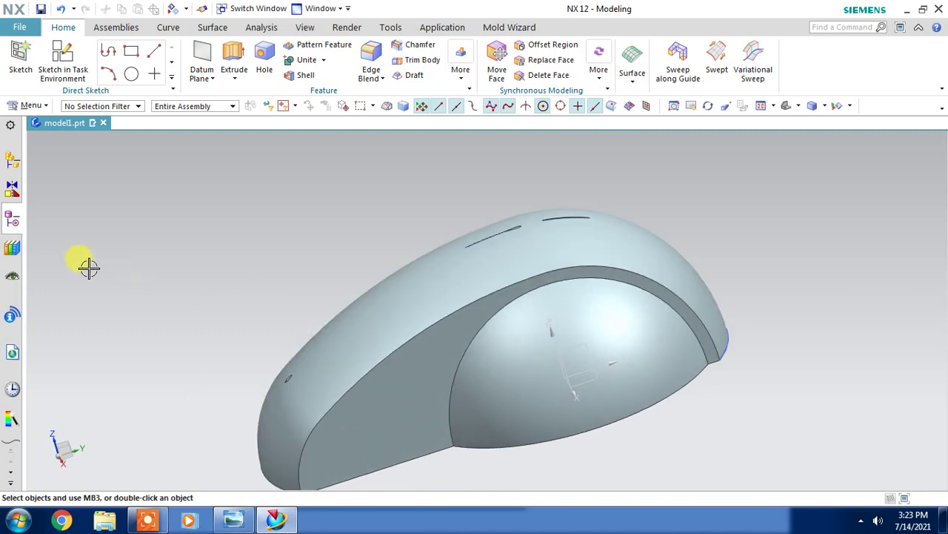
Step: Inspect Extrude (6) without changes, then orbit to a more top-down view
click(12, 218)
double_click(98, 296)
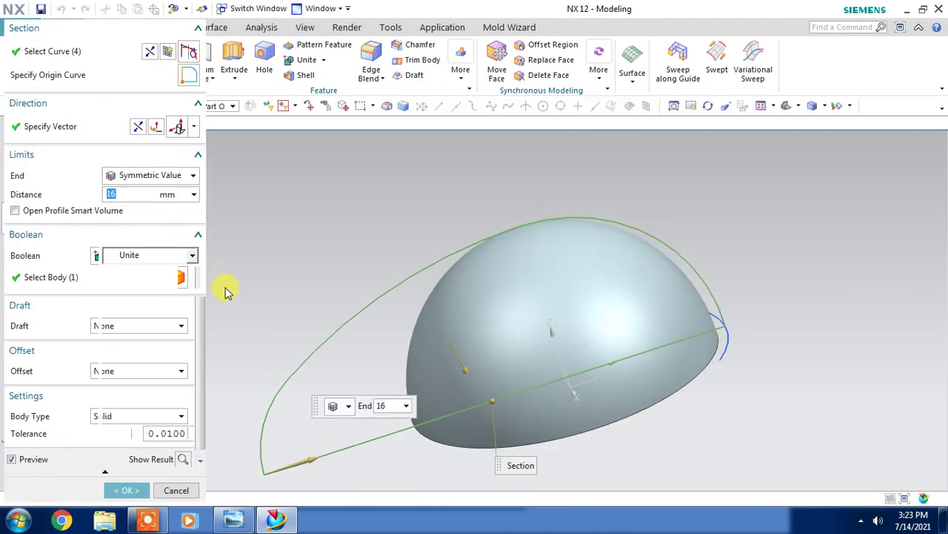
mouse_move(661, 222)
middle_down()
mouse_move(645, 202)
mouse_move(657, 217)
mouse_move(642, 213)
middle_up()
click(187, 491)
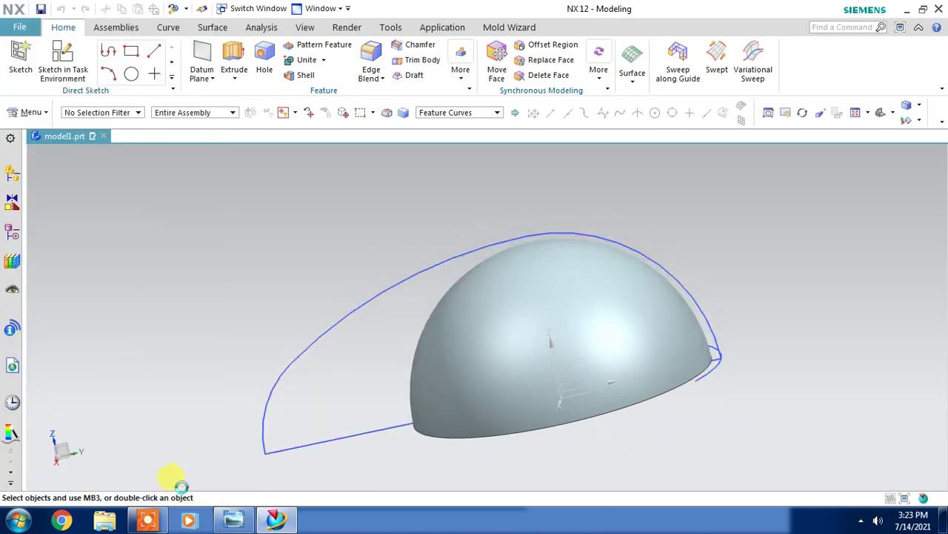
mouse_move(370, 289)
middle_down()
mouse_move(491, 227)
mouse_move(503, 243)
middle_up()
scroll(512, 294, down, 2)
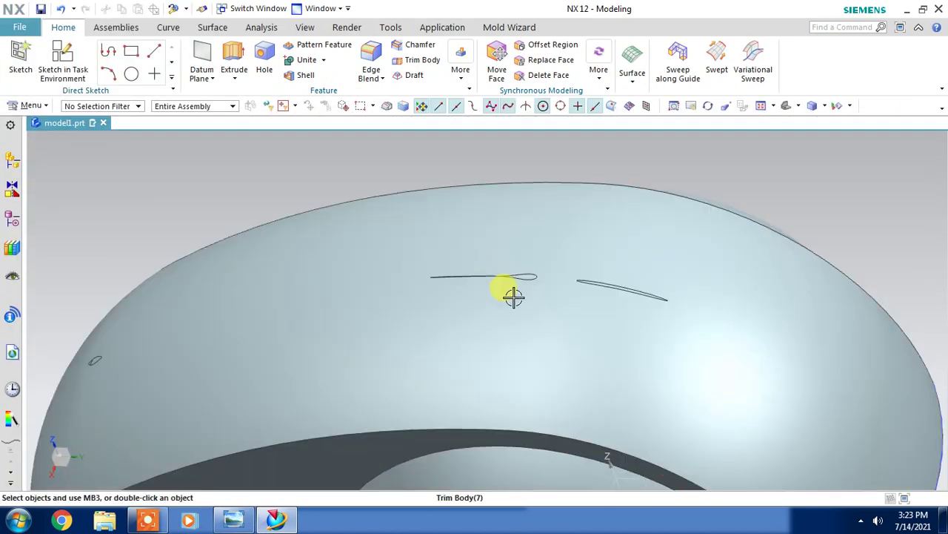
scroll(787, 279, down, 2)
scroll(692, 296, up, 4)
mouse_move(692, 297)
middle_down()
mouse_move(665, 316)
mouse_move(657, 296)
mouse_move(646, 307)
mouse_move(664, 319)
mouse_move(817, 341)
mouse_move(779, 339)
middle_up()
middle_drag(750, 278, 741, 289)
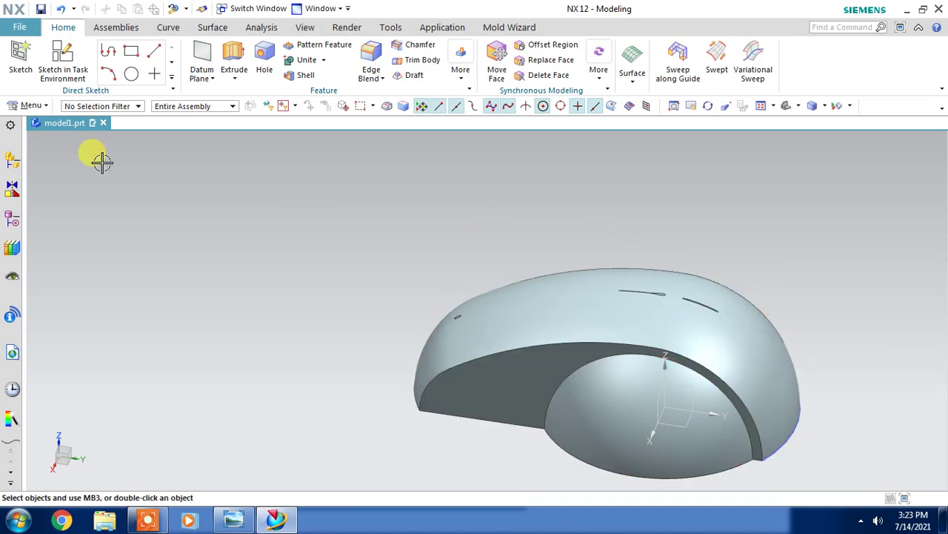
Step: Delete Trim Body (7) from the history and start an Offset Region
click(14, 224)
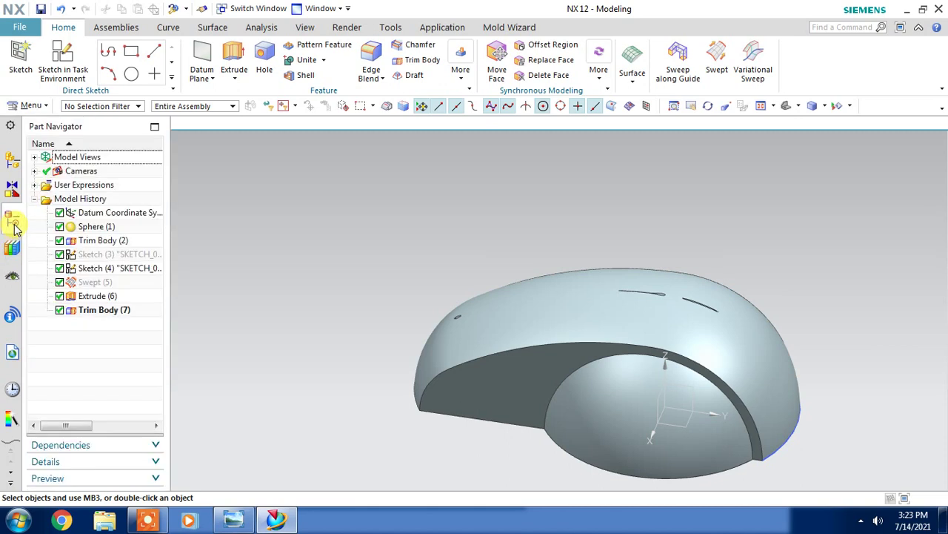
click(94, 315)
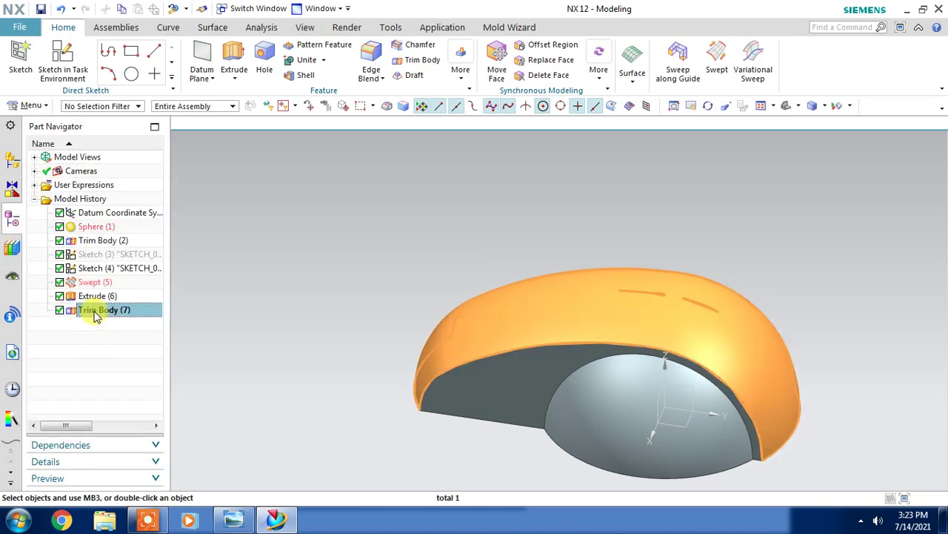
key(Delete)
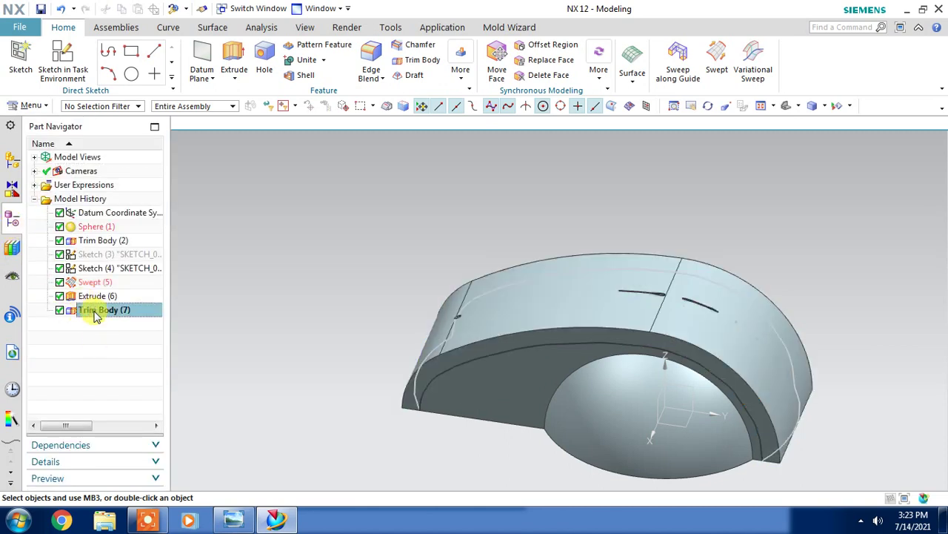
click(580, 324)
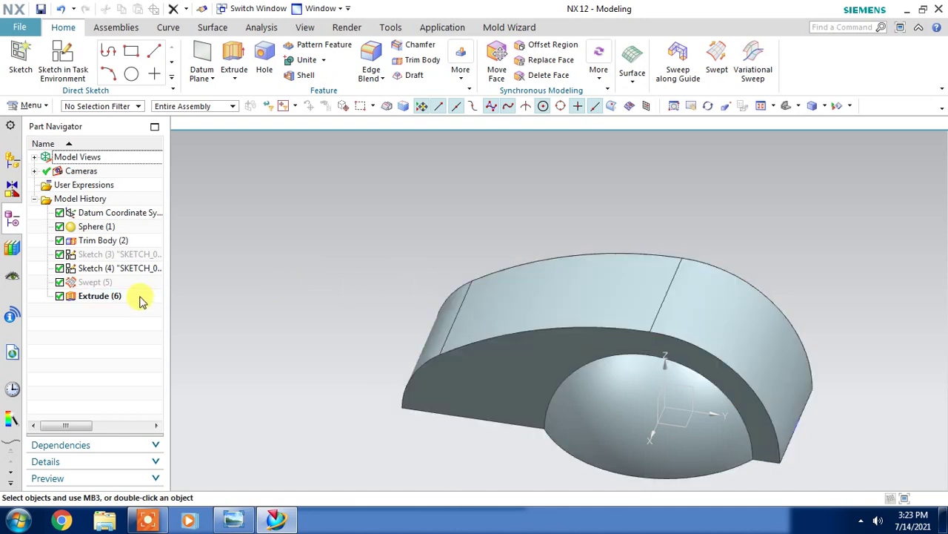
click(548, 44)
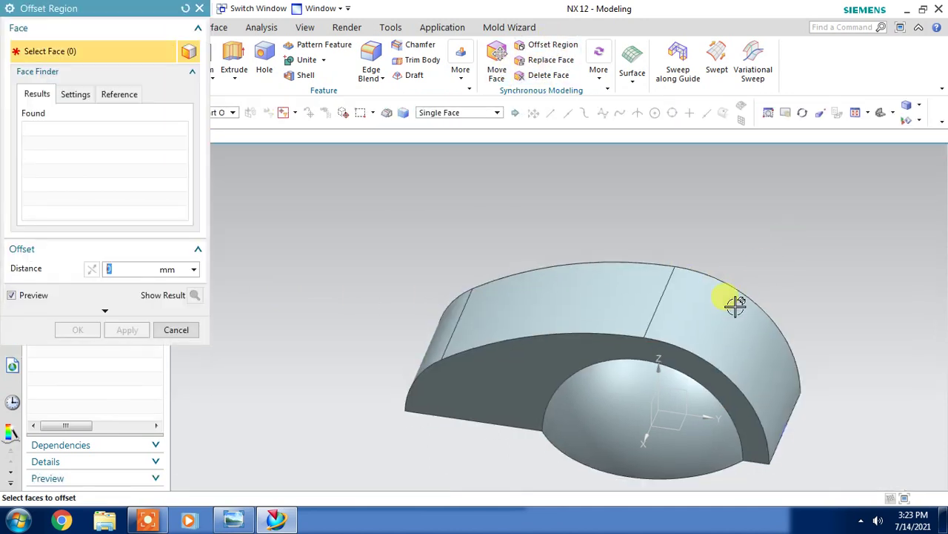
Step: Offset the right, top and left outer faces of the block by 1 mm
click(723, 333)
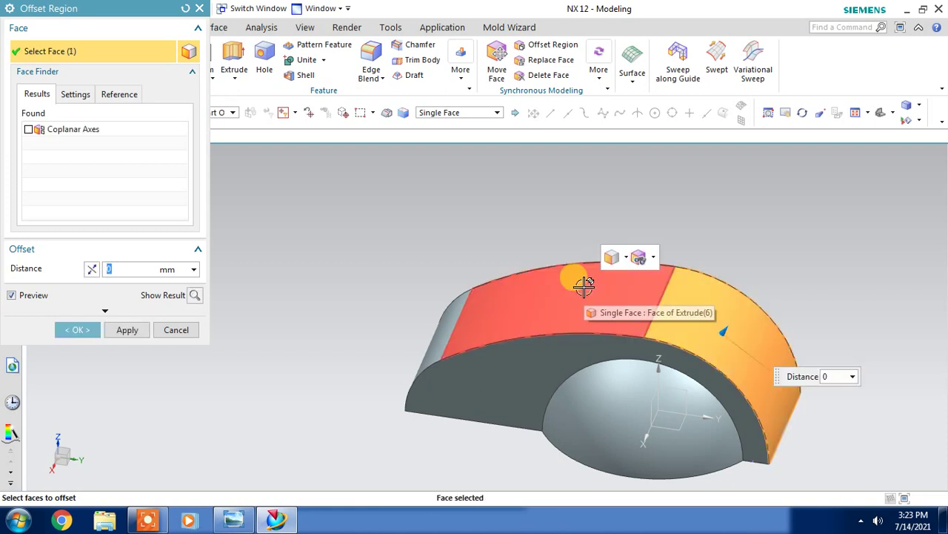
click(588, 282)
click(427, 332)
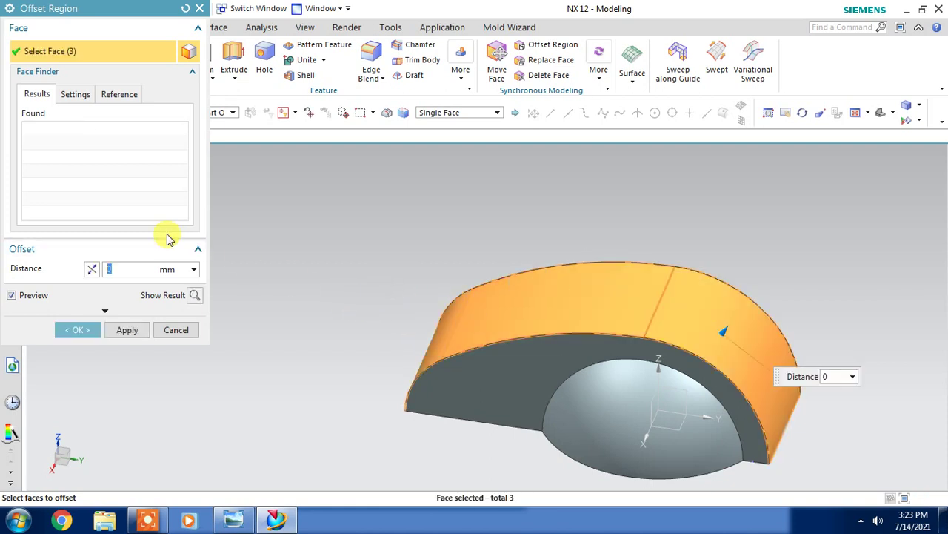
text(1)
click(133, 261)
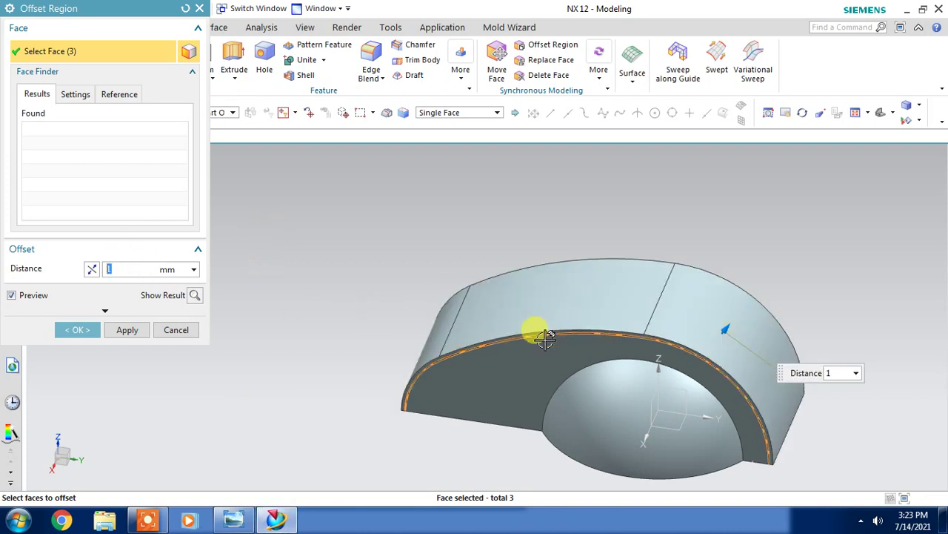
click(77, 330)
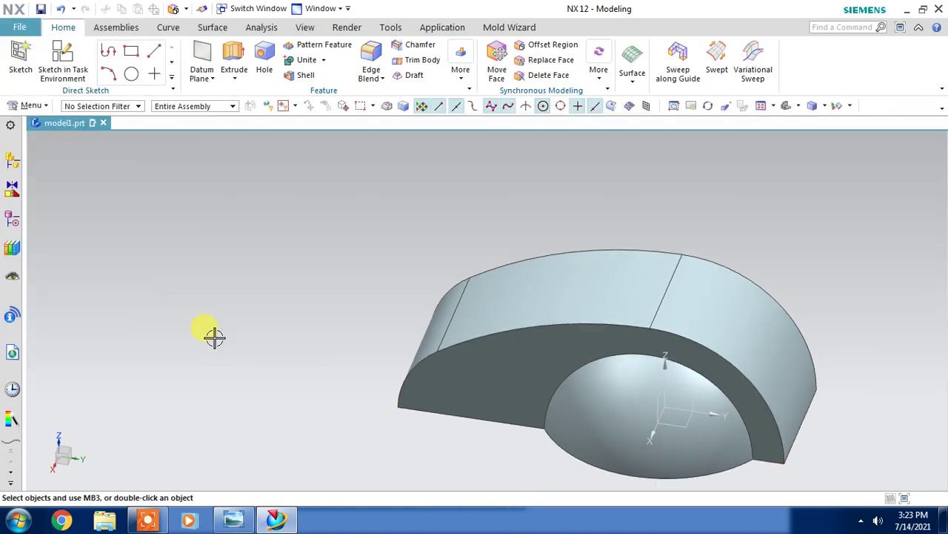
Step: Begin a Trim Body on the solid, then cancel it
click(419, 59)
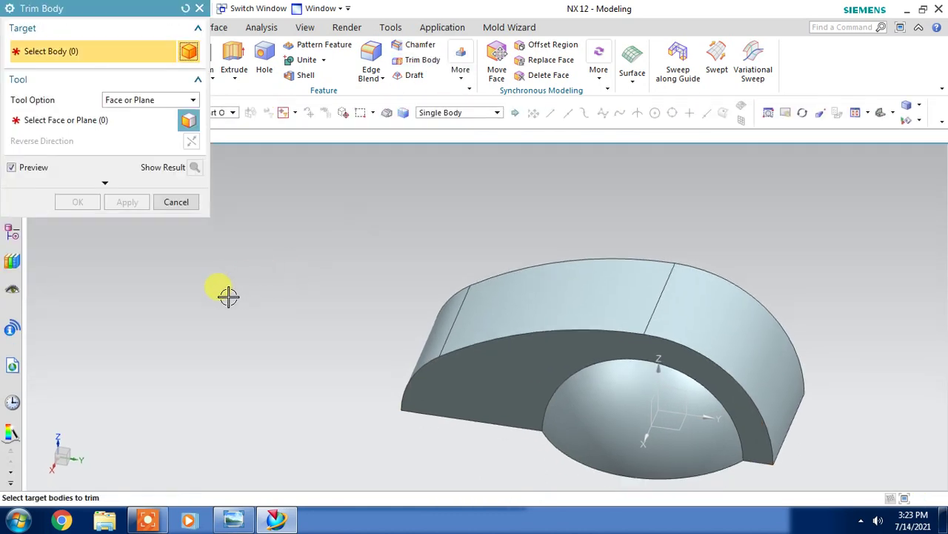
click(528, 323)
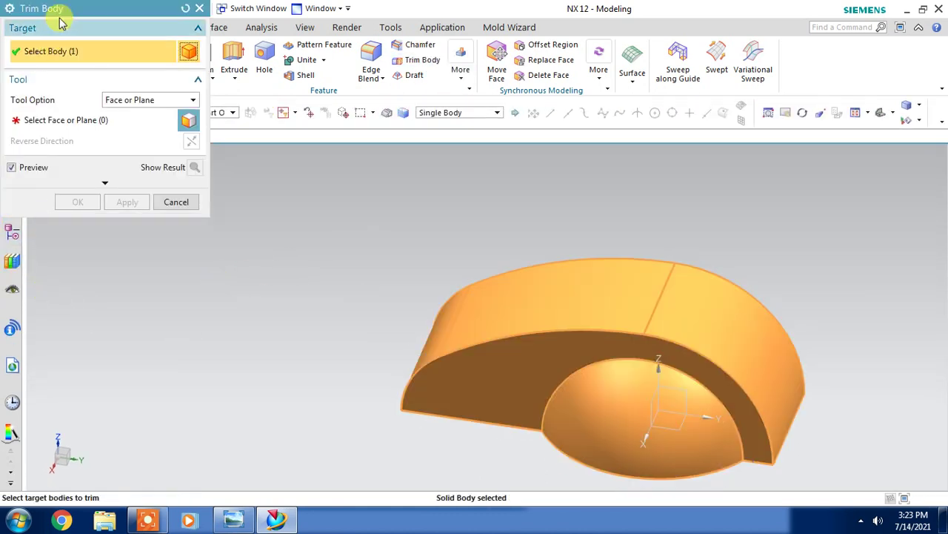
drag(64, 15, 103, 15)
click(11, 238)
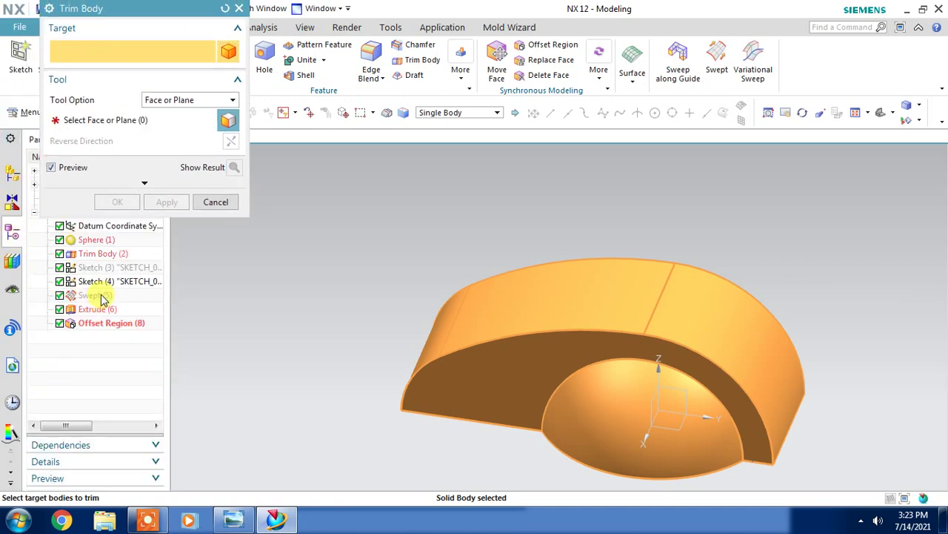
click(102, 300)
click(155, 126)
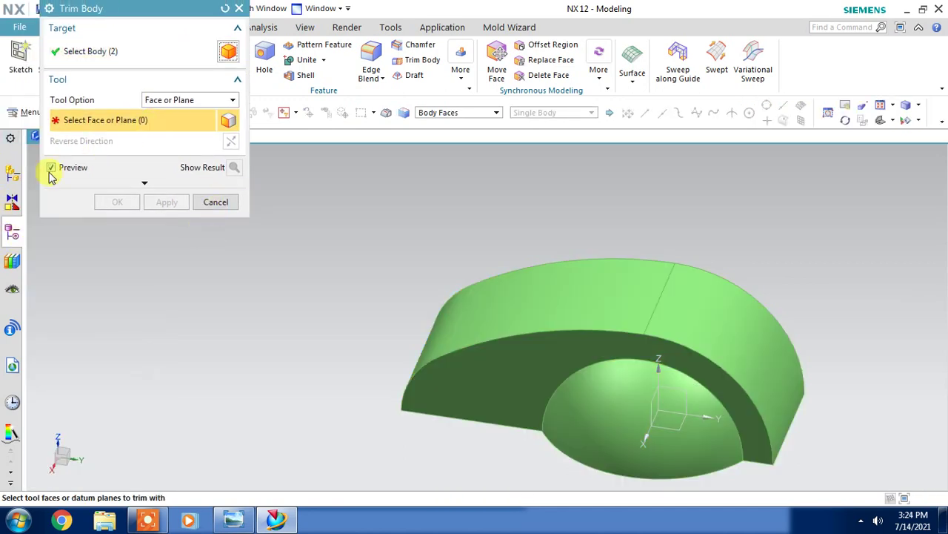
click(13, 236)
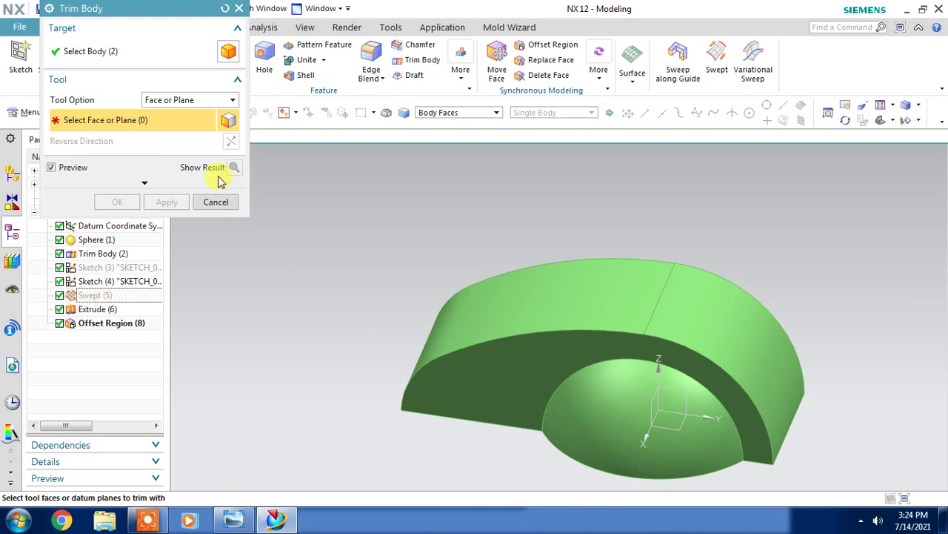
click(214, 200)
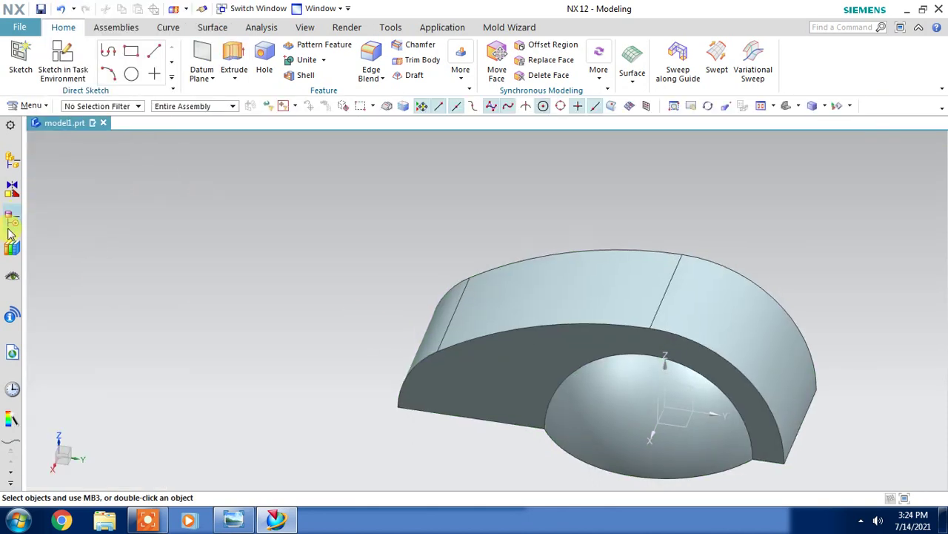
Step: Show the Swept (5) sheet again
click(11, 221)
click(91, 283)
right_click(91, 283)
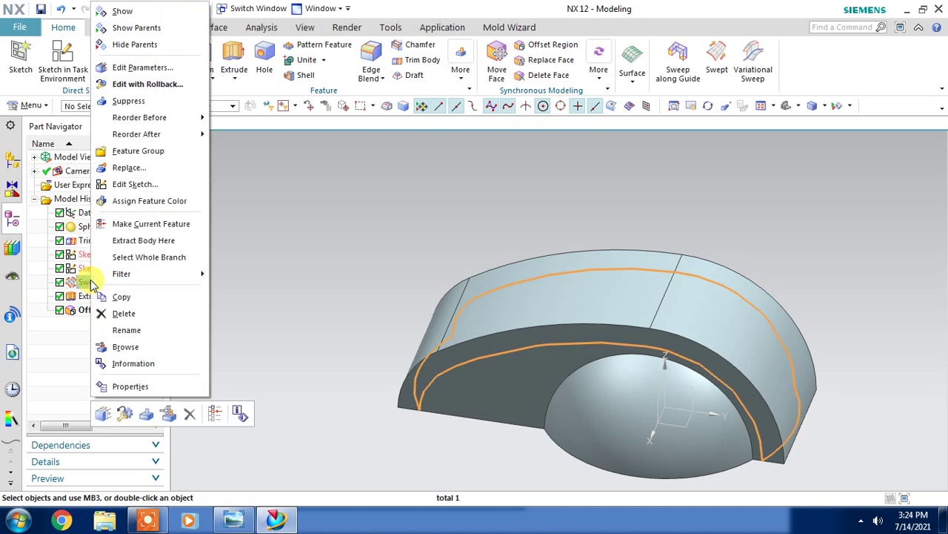
click(130, 11)
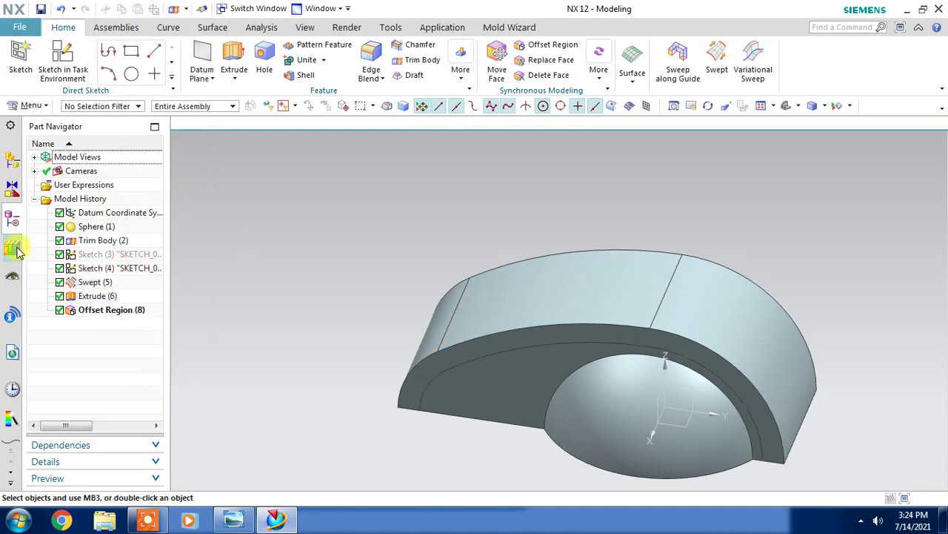
Step: Trim the offset solid with the swept sheet, flipping to keep the arched grip
click(423, 60)
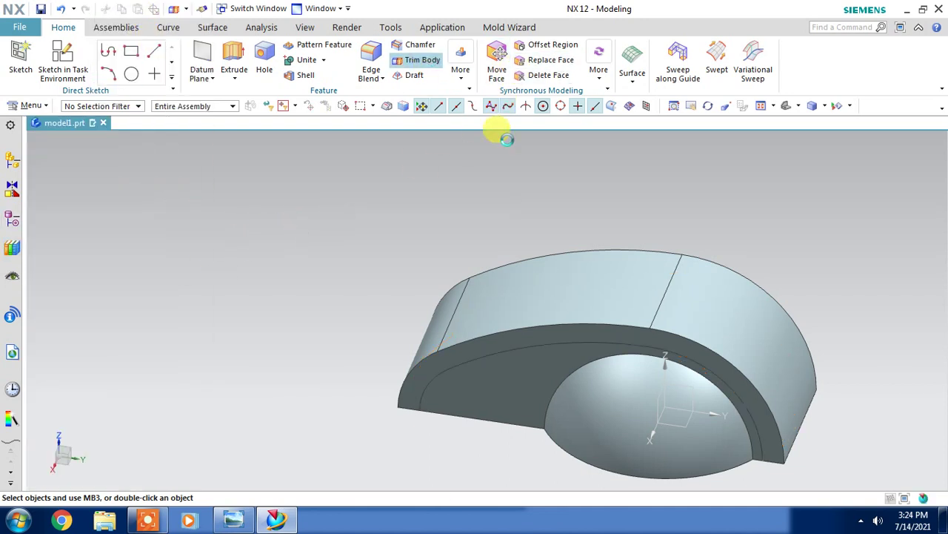
click(617, 414)
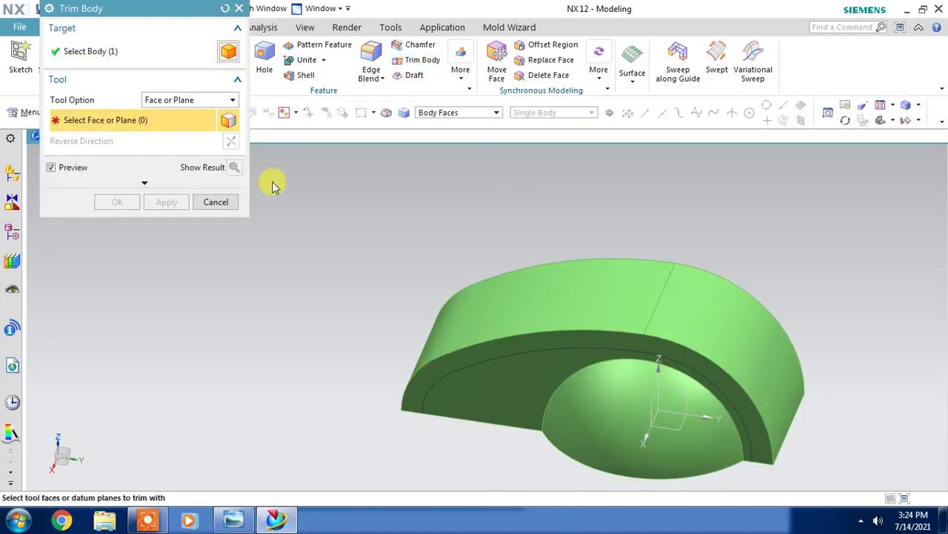
click(475, 356)
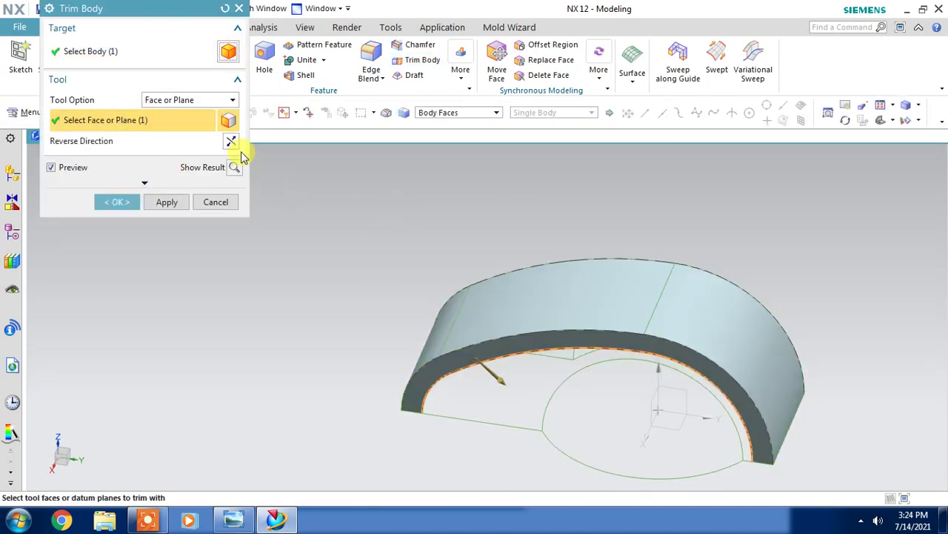
click(232, 143)
click(116, 202)
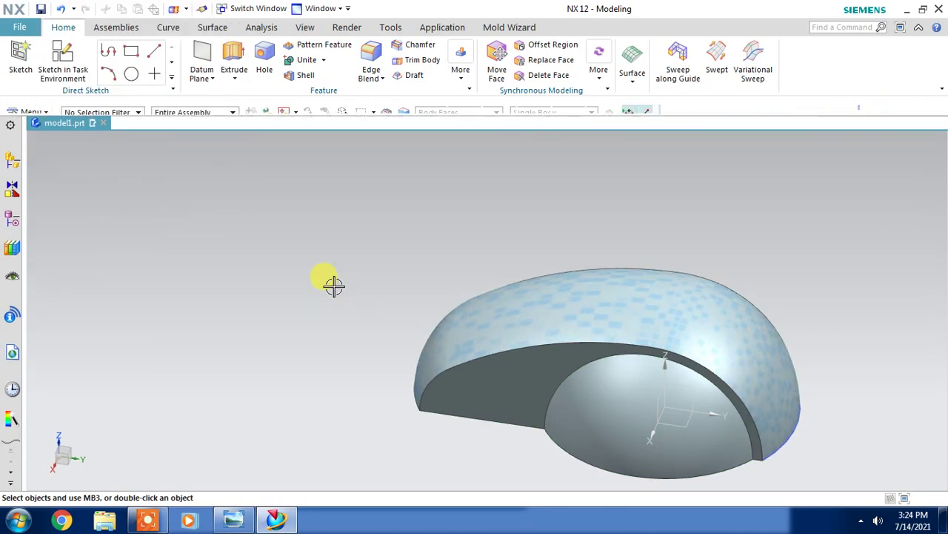
mouse_move(333, 282)
middle_down()
mouse_move(367, 274)
mouse_move(330, 287)
middle_up()
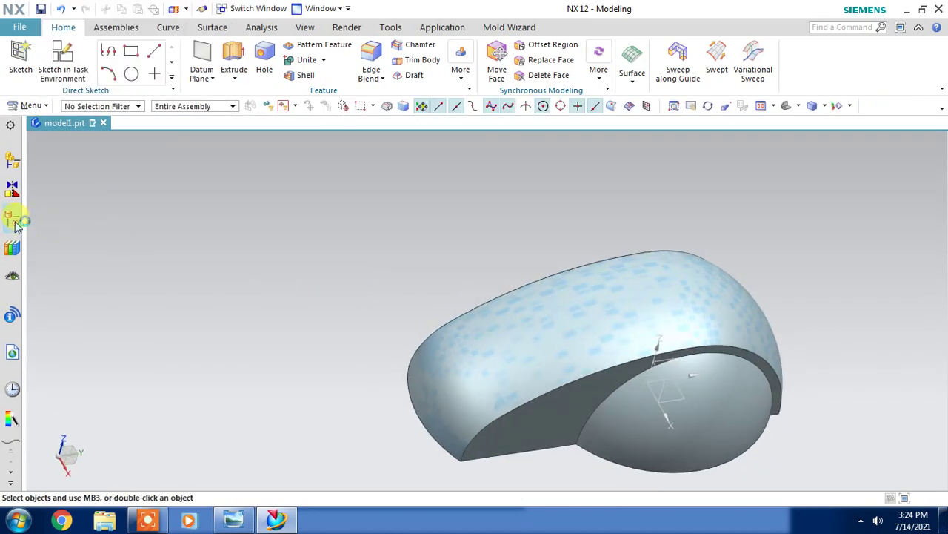
Step: Hide the Swept (5) body and restore down the NX window beside the drawing
click(12, 219)
right_click(101, 286)
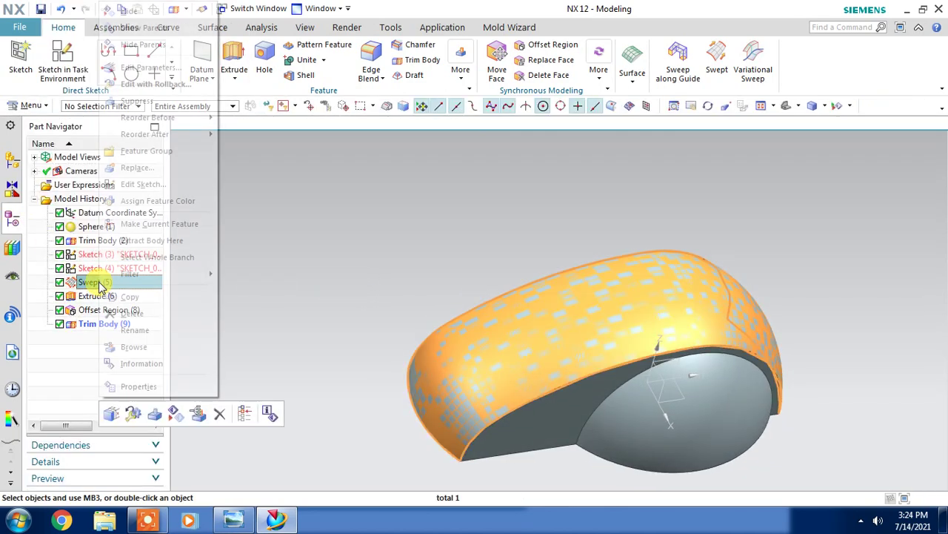
click(127, 13)
mouse_move(380, 249)
middle_down()
mouse_move(360, 220)
mouse_move(373, 239)
middle_up()
click(924, 8)
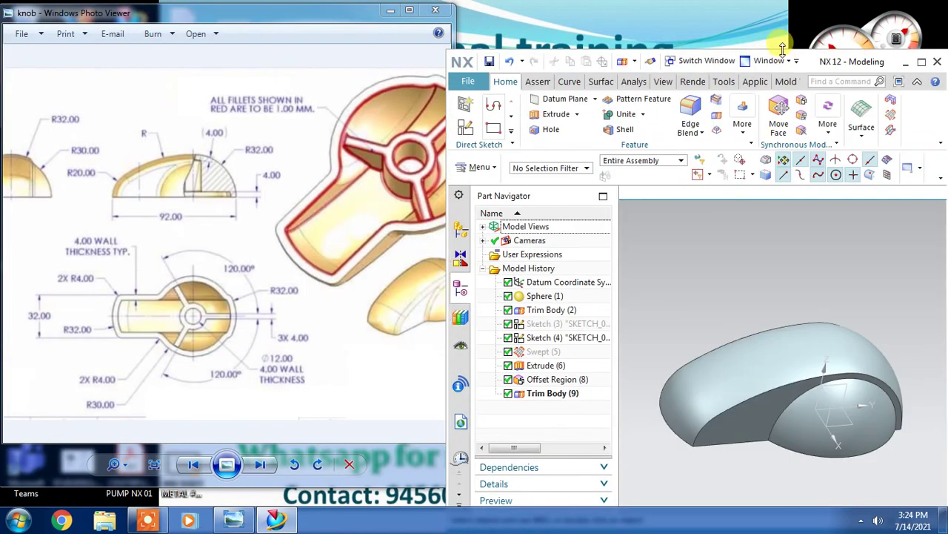
Step: Round the two arched edges of the knob grip with a 4 mm edge blend
drag(782, 49, 783, 1)
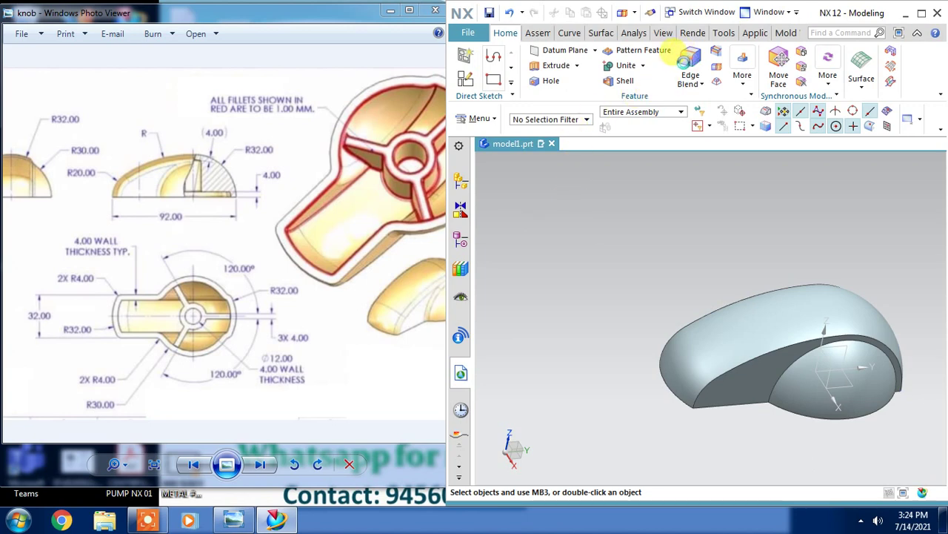
click(678, 59)
drag(172, 15, 562, 22)
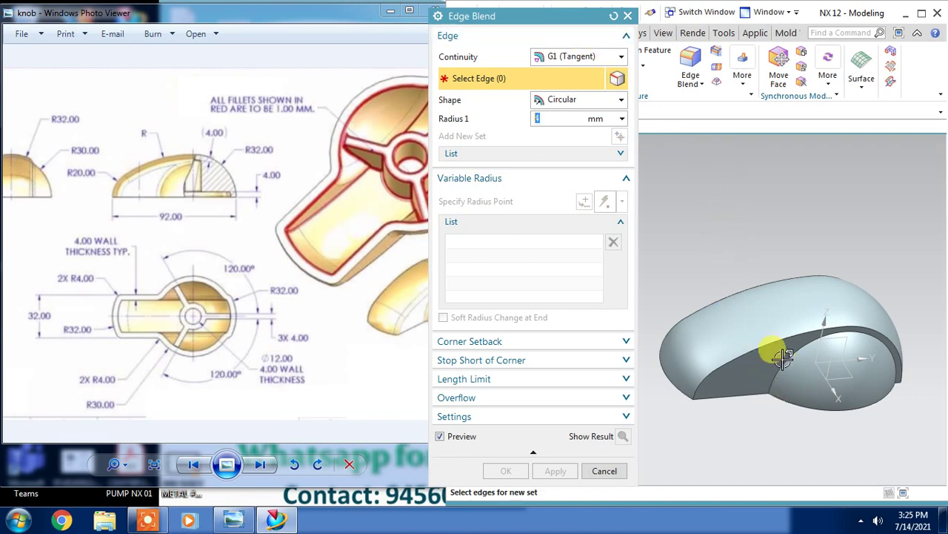
click(787, 361)
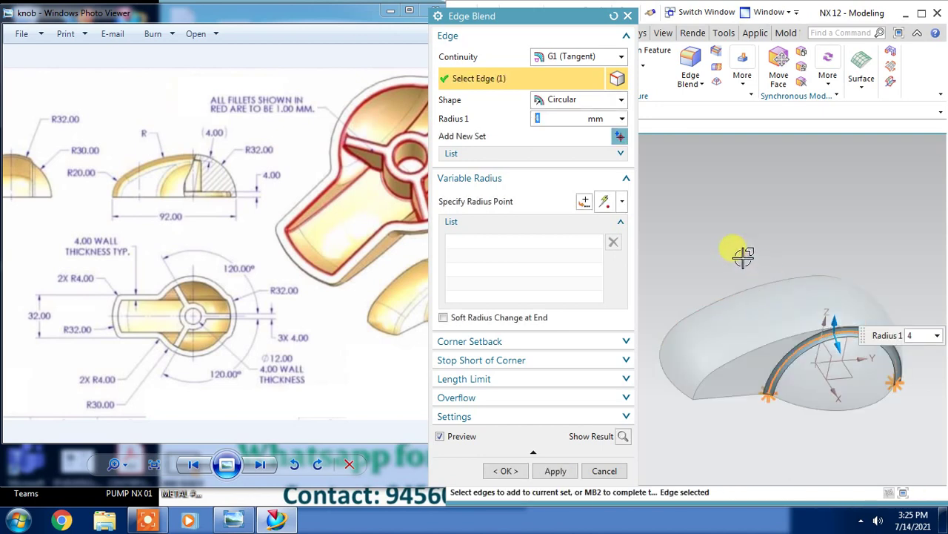
mouse_move(744, 256)
middle_down()
mouse_move(812, 250)
mouse_move(700, 213)
mouse_move(708, 220)
middle_up()
click(754, 292)
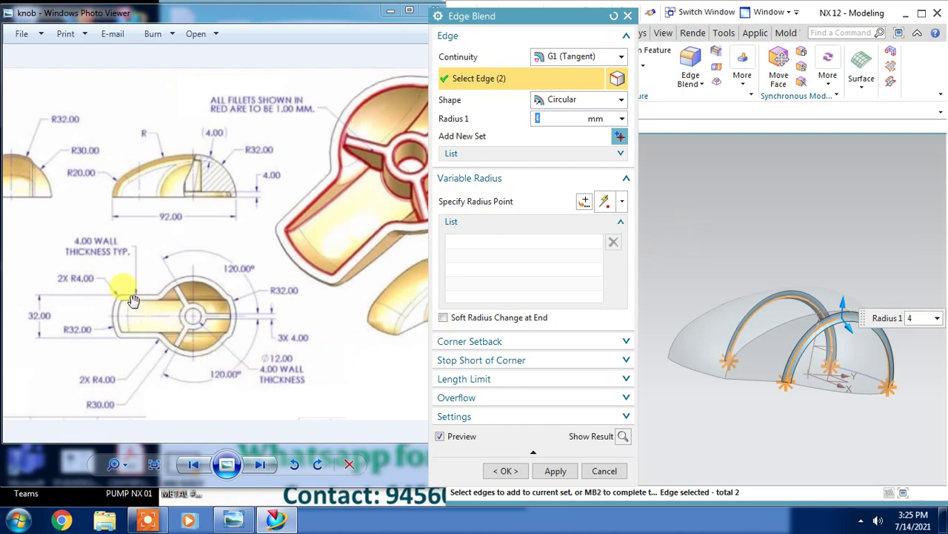
drag(44, 221, 87, 217)
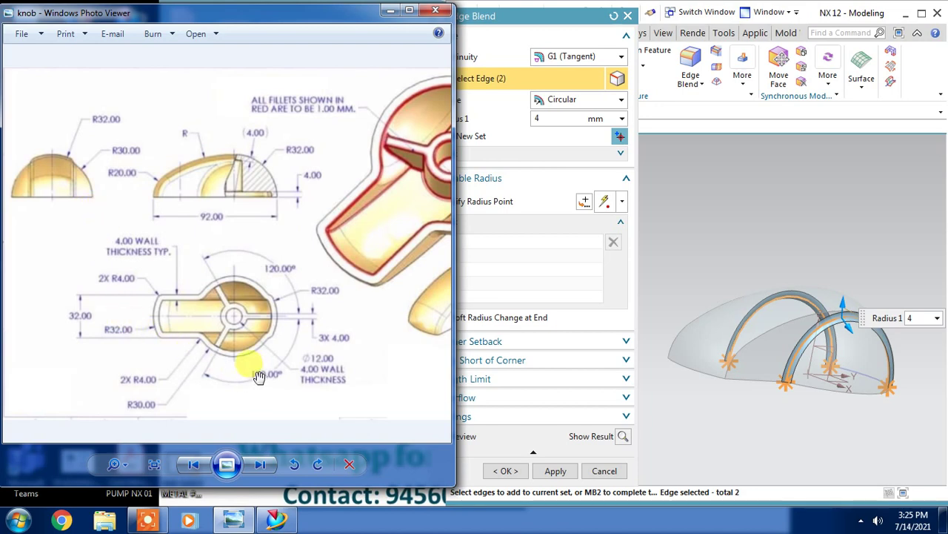
click(554, 470)
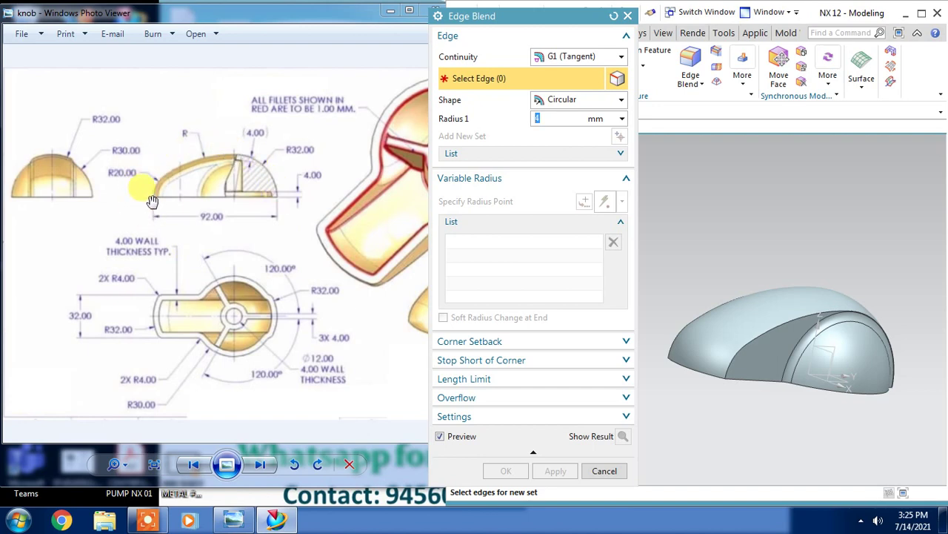
Step: Blend the two remaining matching edges at 4 mm, then bring up the Shell dialog
click(763, 326)
click(699, 317)
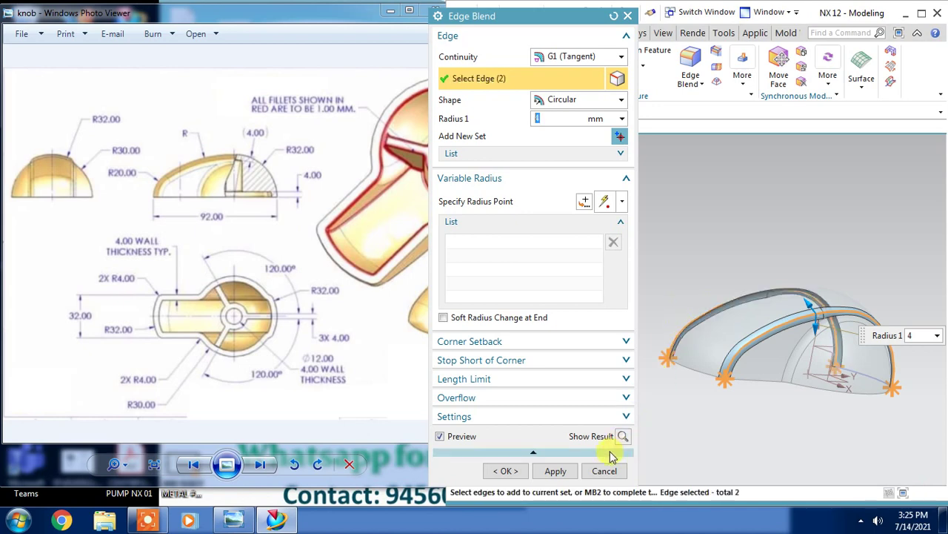
click(556, 471)
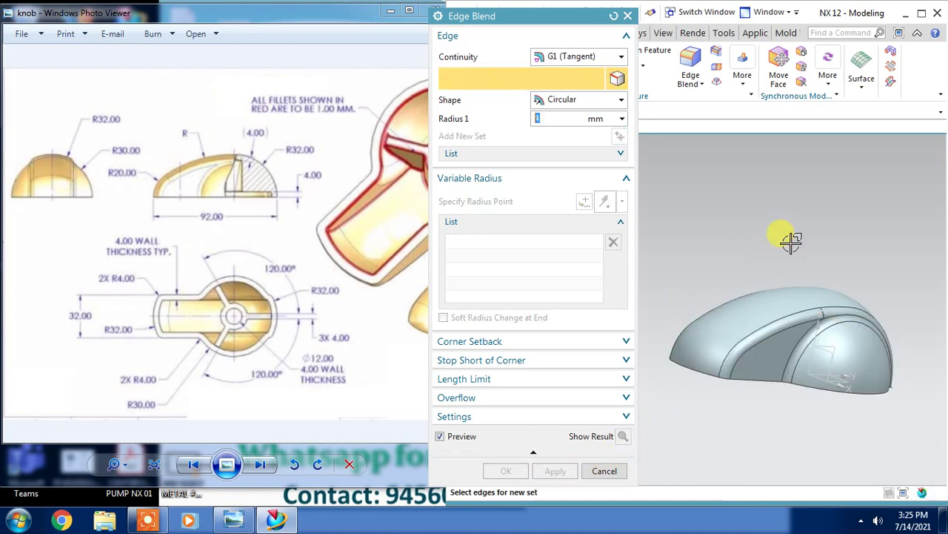
mouse_move(789, 245)
middle_down()
mouse_move(756, 176)
mouse_move(764, 251)
middle_up()
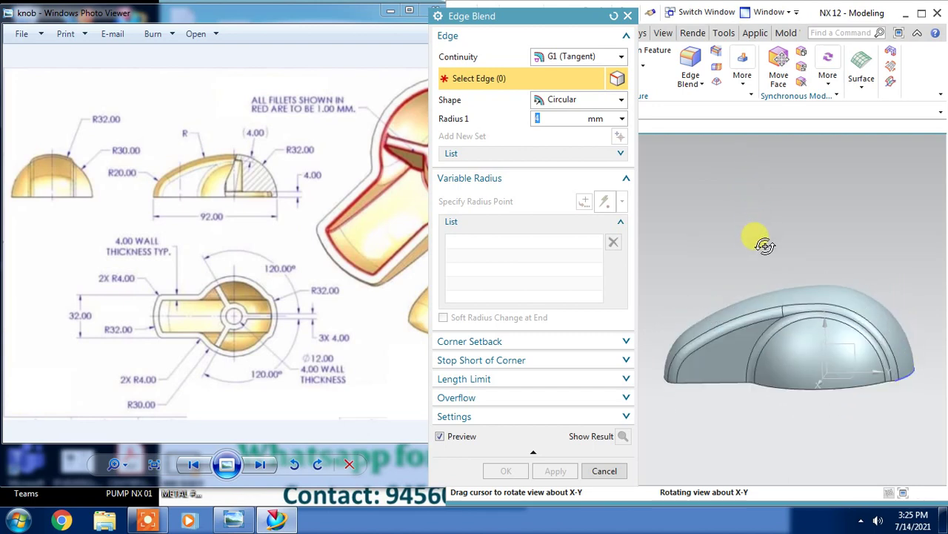
key(Escape)
middle_drag(764, 250, 621, 354)
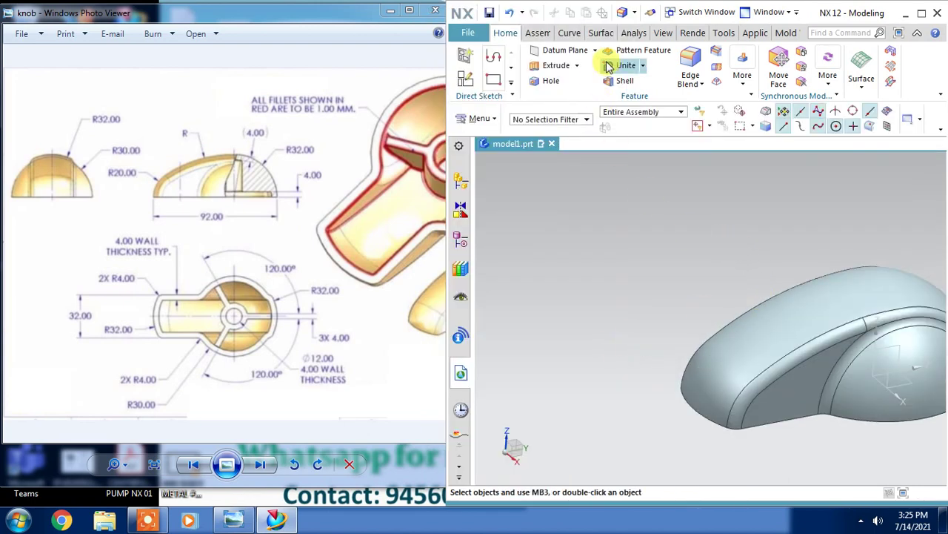
click(624, 80)
Step: Remove the flat base face and shell the knob with 4 mm thick walls
middle_drag(705, 264, 694, 220)
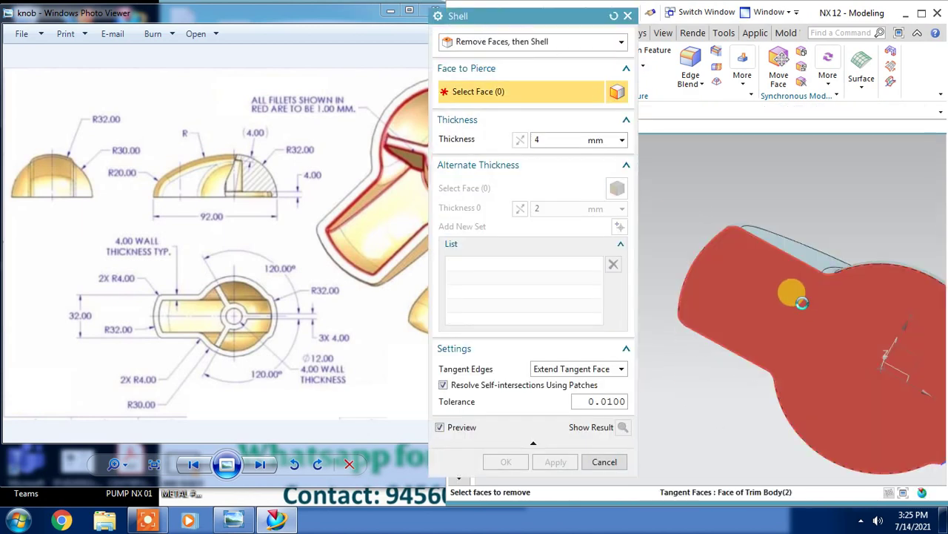
click(797, 290)
click(506, 462)
mouse_move(662, 363)
middle_down()
mouse_move(647, 340)
mouse_move(678, 305)
mouse_move(677, 290)
middle_up()
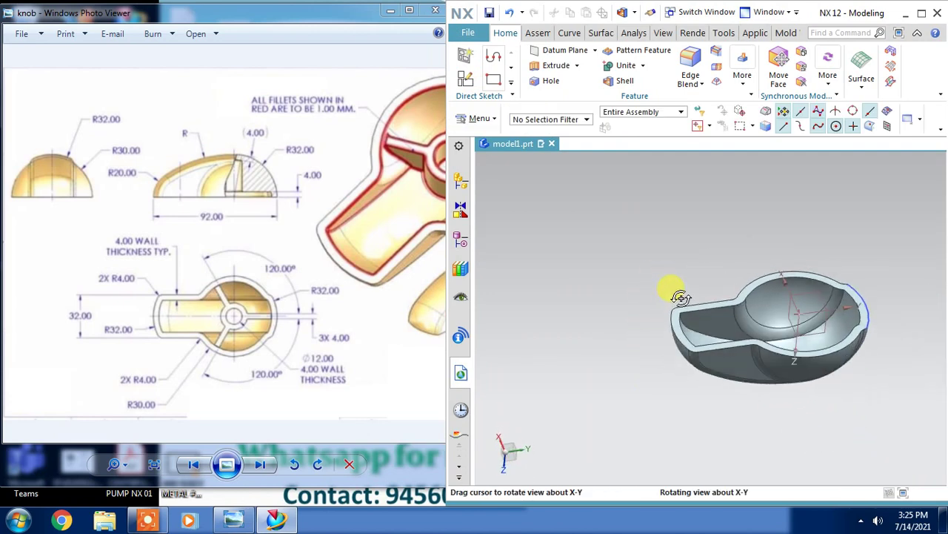
scroll(838, 415, up, 3)
scroll(847, 328, down, 1)
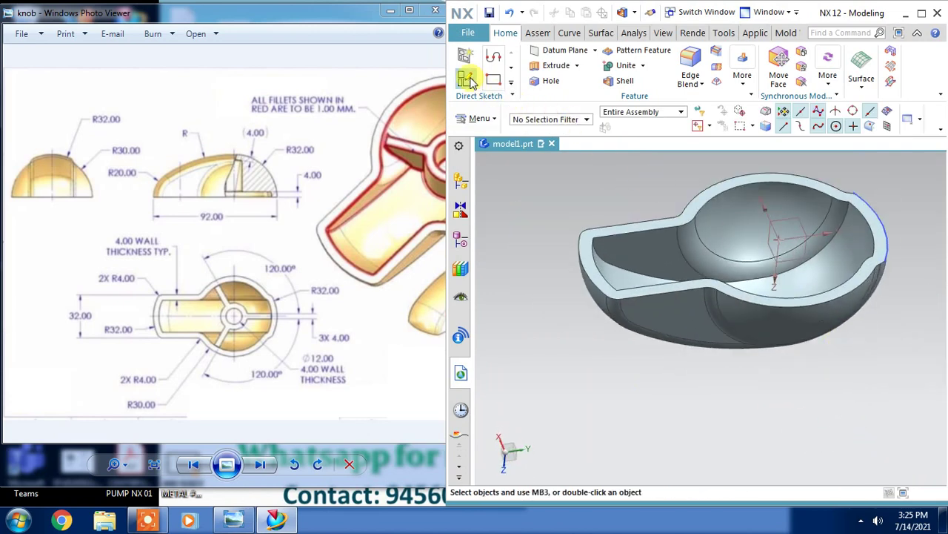
Step: Create a new sketch on the XY datum plane with its horizontal reference direction set
click(468, 80)
click(775, 247)
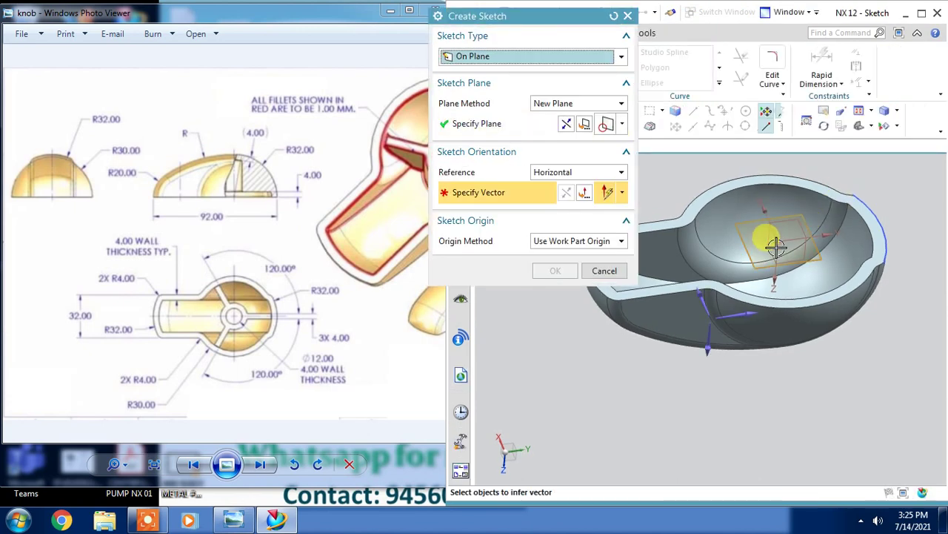
click(737, 296)
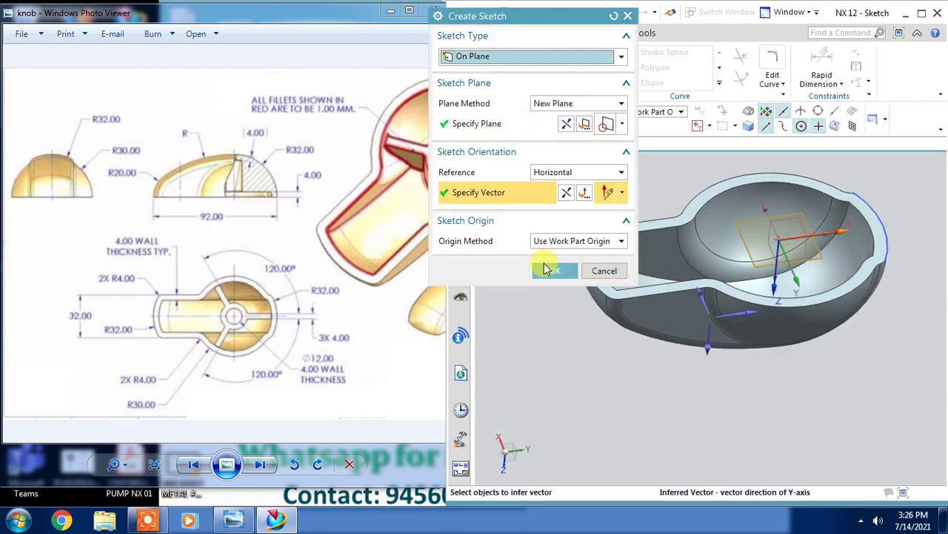
click(544, 269)
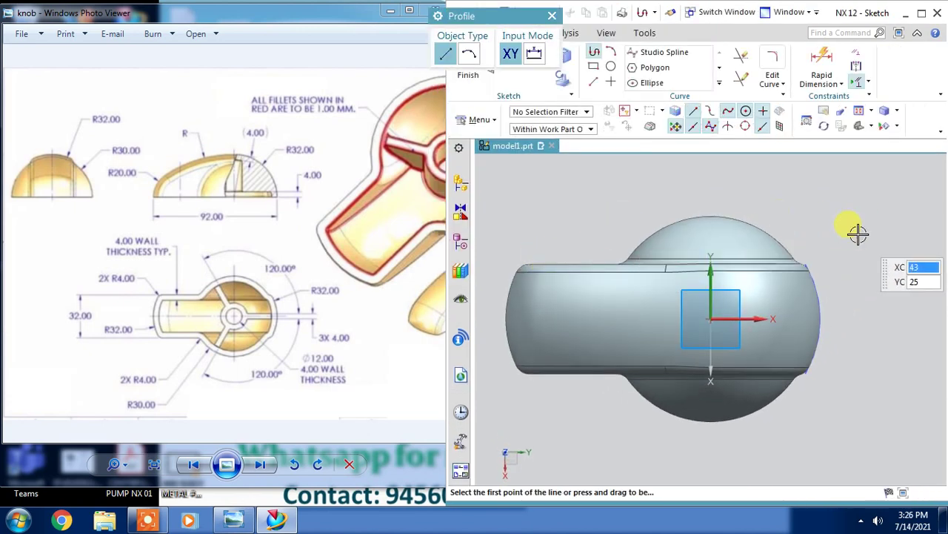
Step: Draw a Ø12 circle centred at the sketch origin inside the hollow
middle_drag(859, 234, 716, 233)
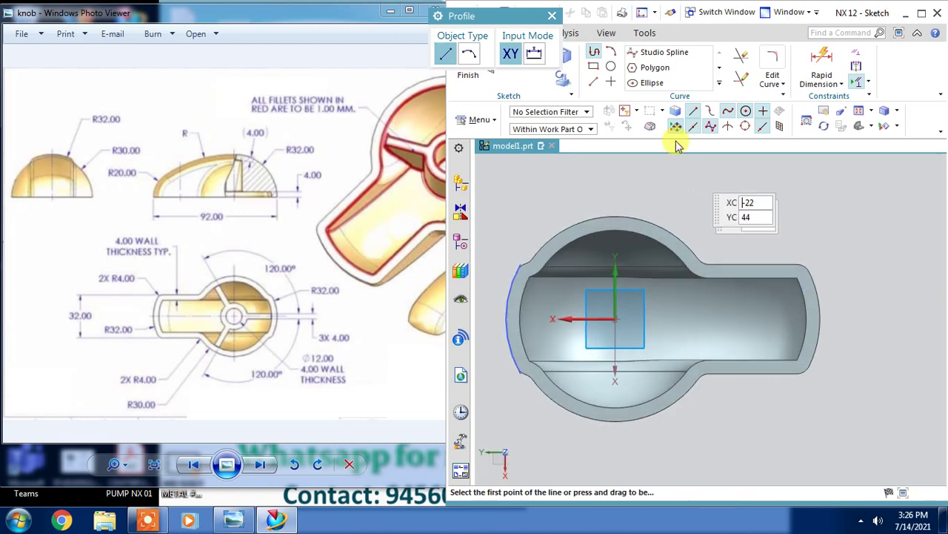
click(611, 66)
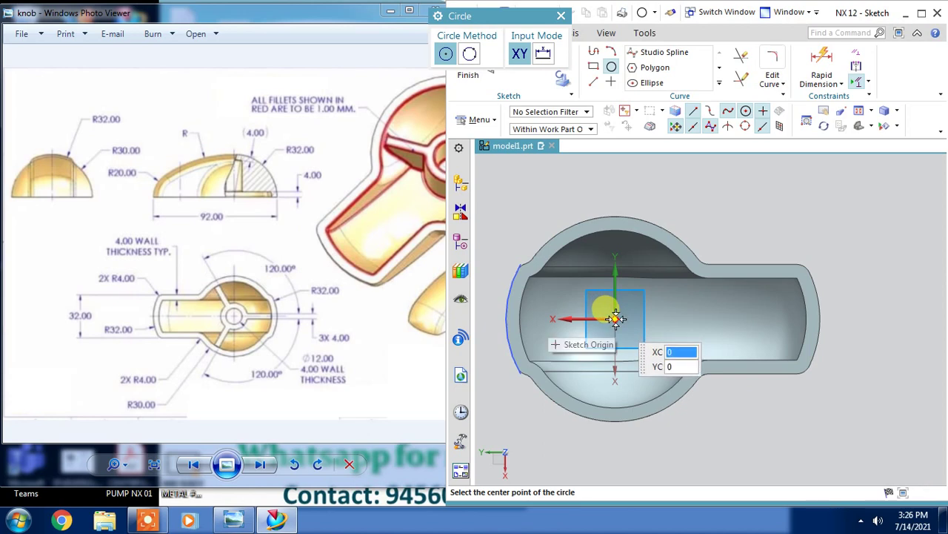
click(615, 313)
text(12)
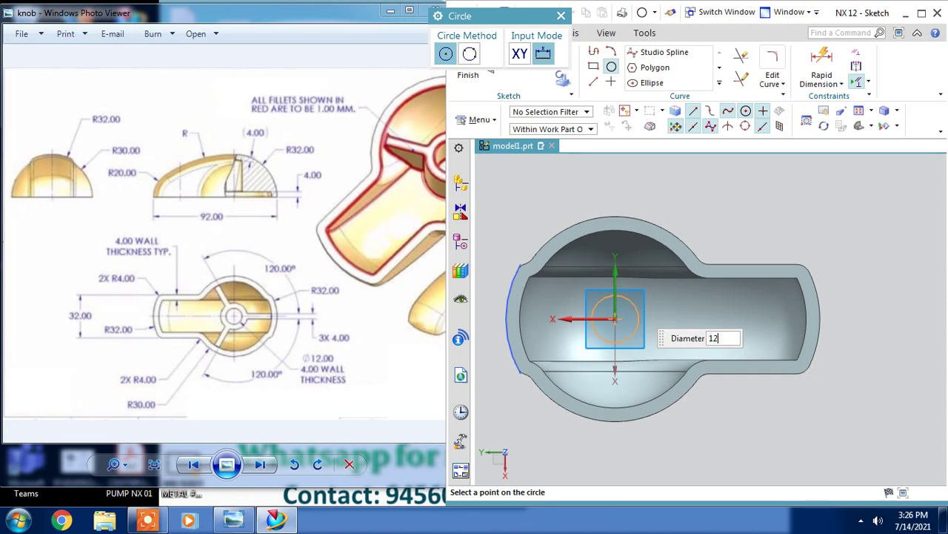
click(633, 304)
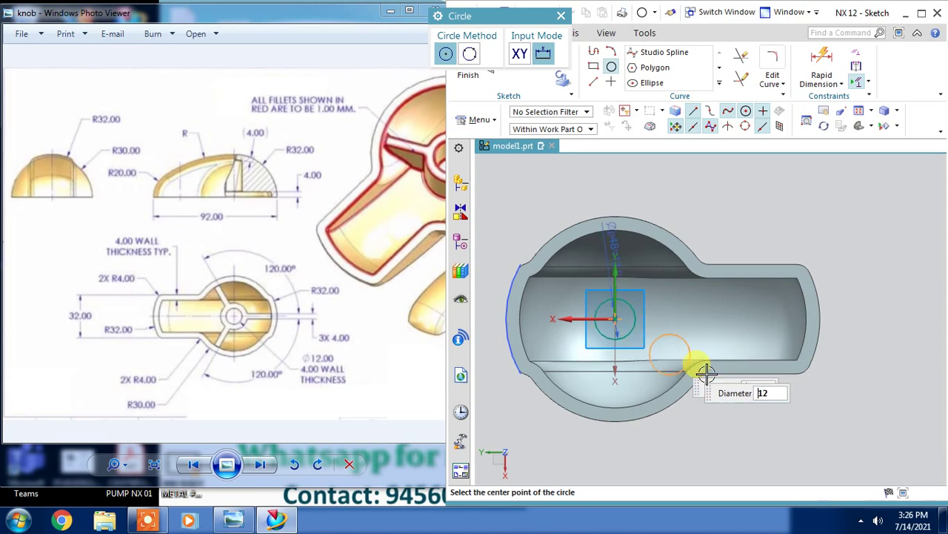
middle_click(747, 415)
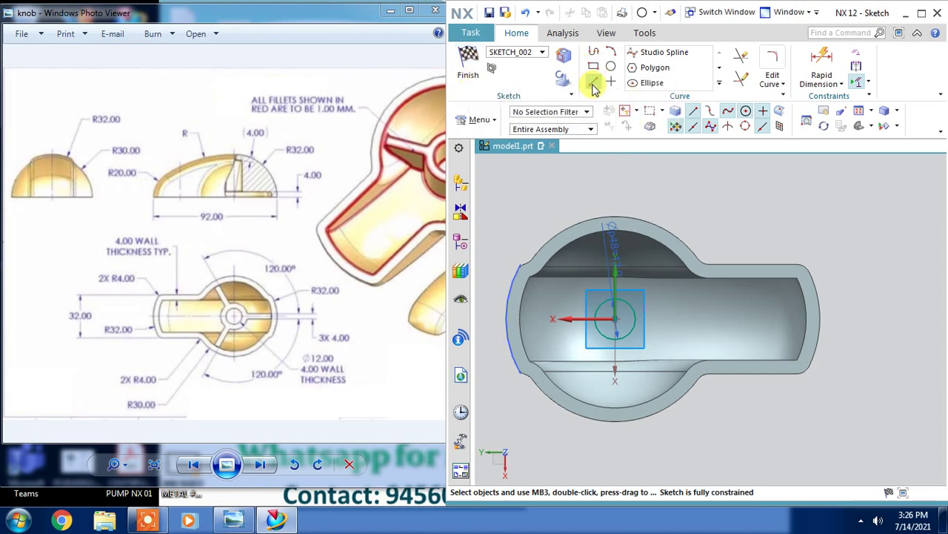
Step: Draw a horizontal line from the circle centre out to the outer arc
click(594, 84)
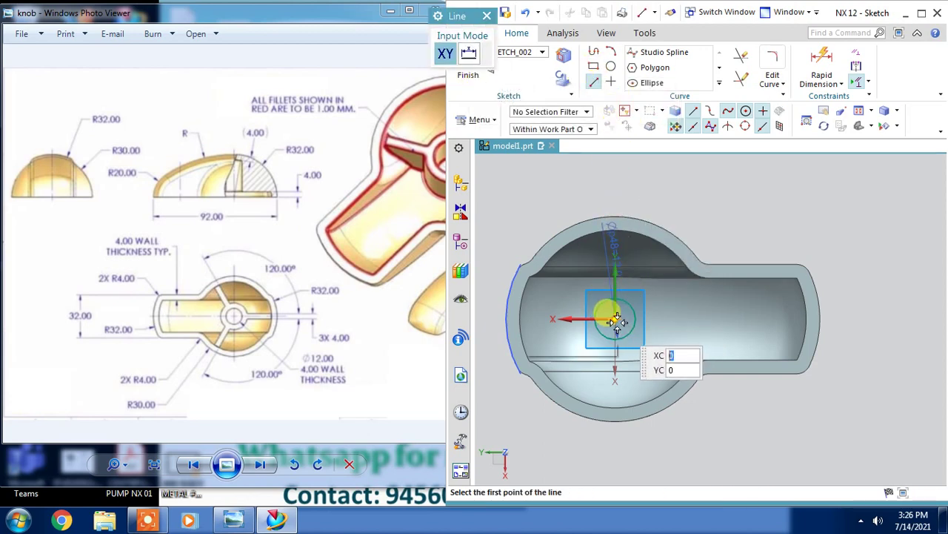
click(616, 318)
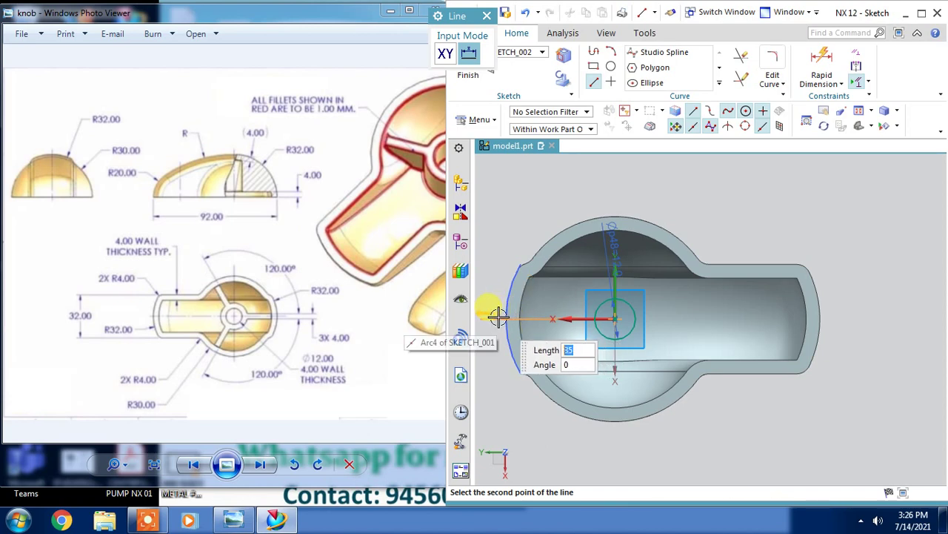
click(512, 317)
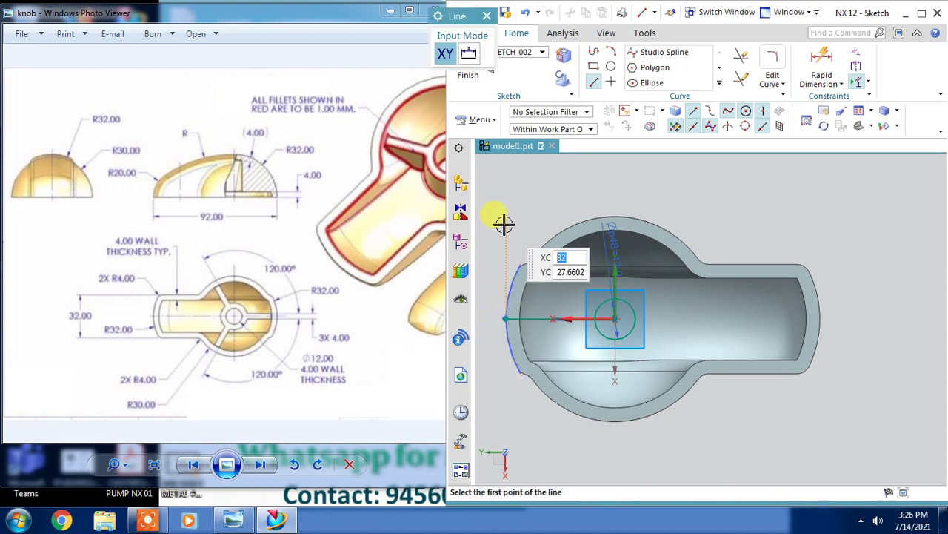
key(Escape)
scroll(511, 317, down, 3)
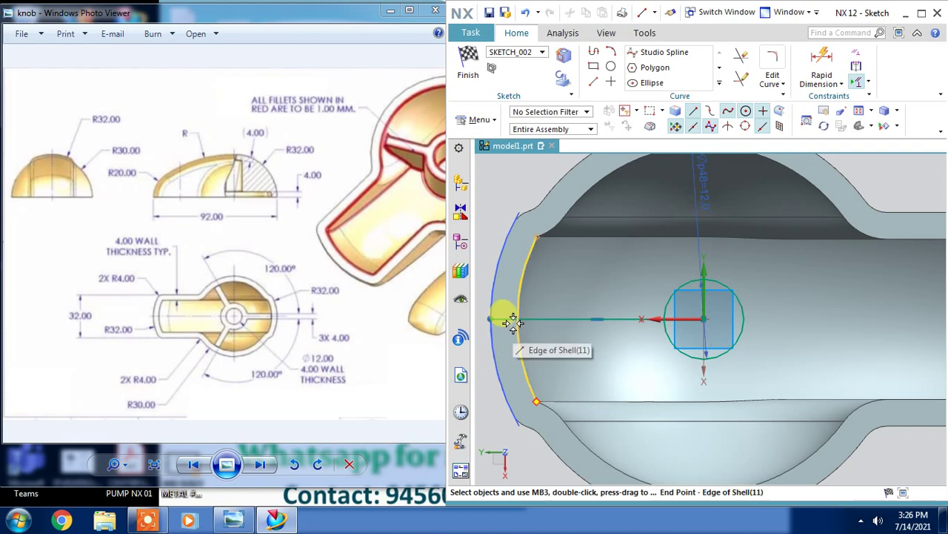
scroll(659, 244, up, 1)
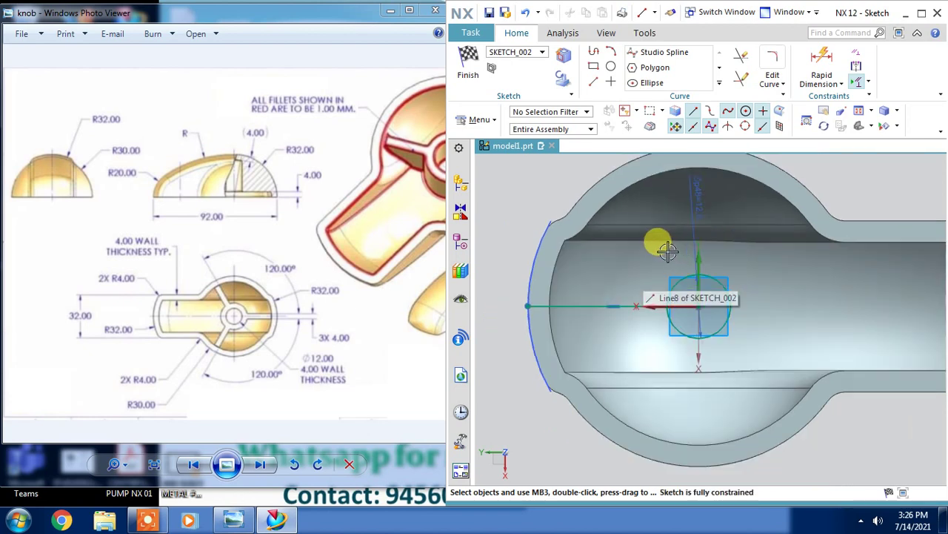
Step: Project the inner shell edge into the sketch
click(717, 83)
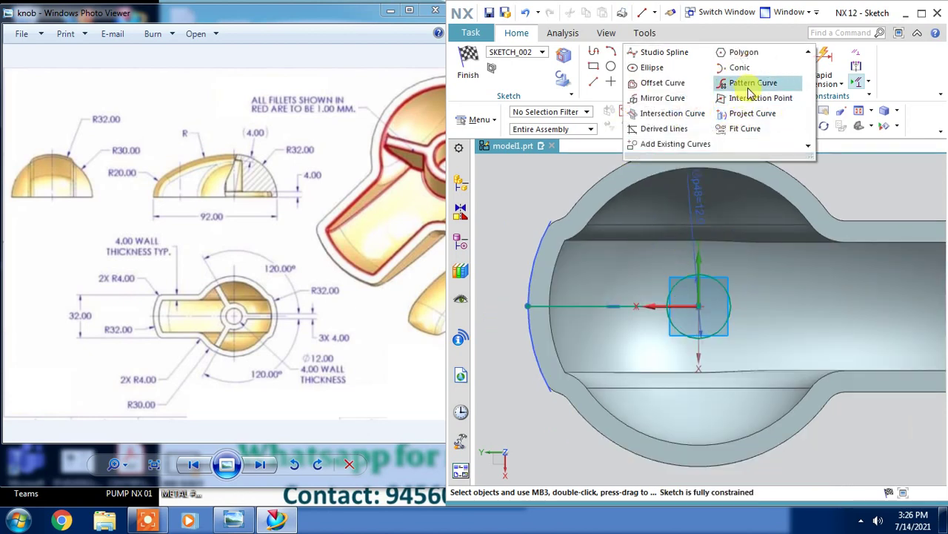
click(700, 115)
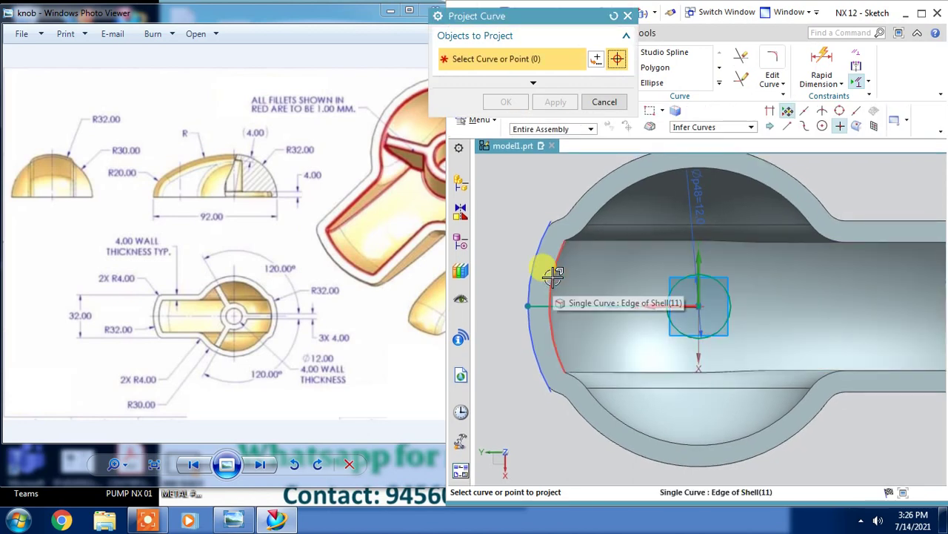
click(547, 270)
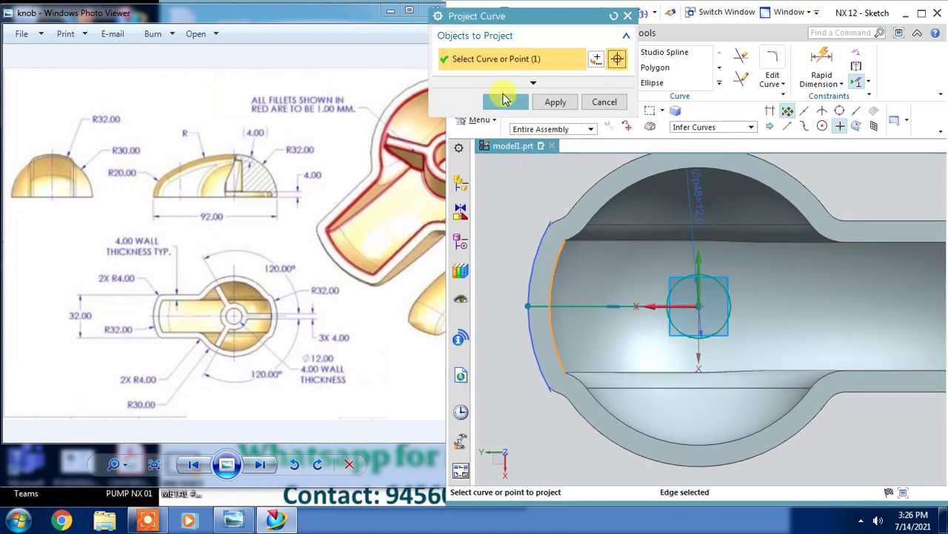
click(504, 99)
Step: Trim the line at the inner wall, convert the outer arc to reference, and select the line
click(743, 58)
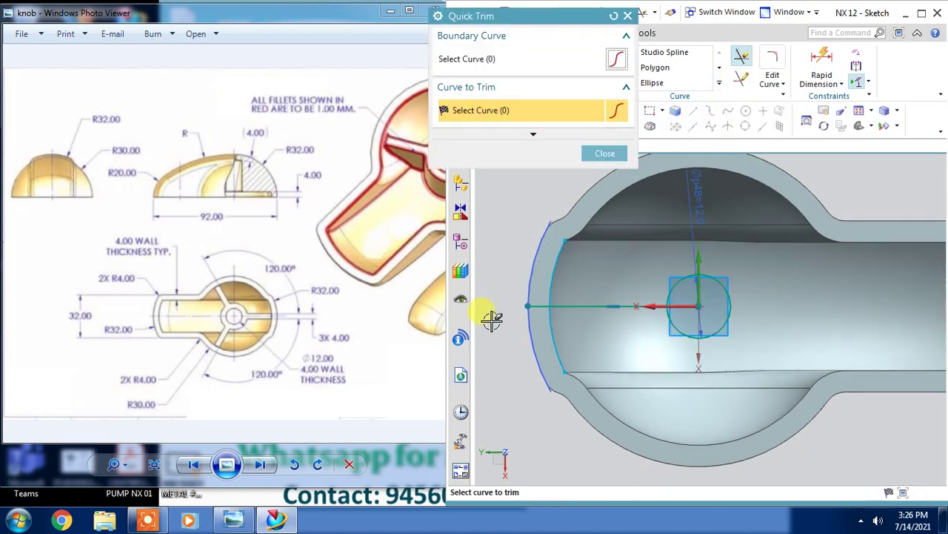
click(530, 306)
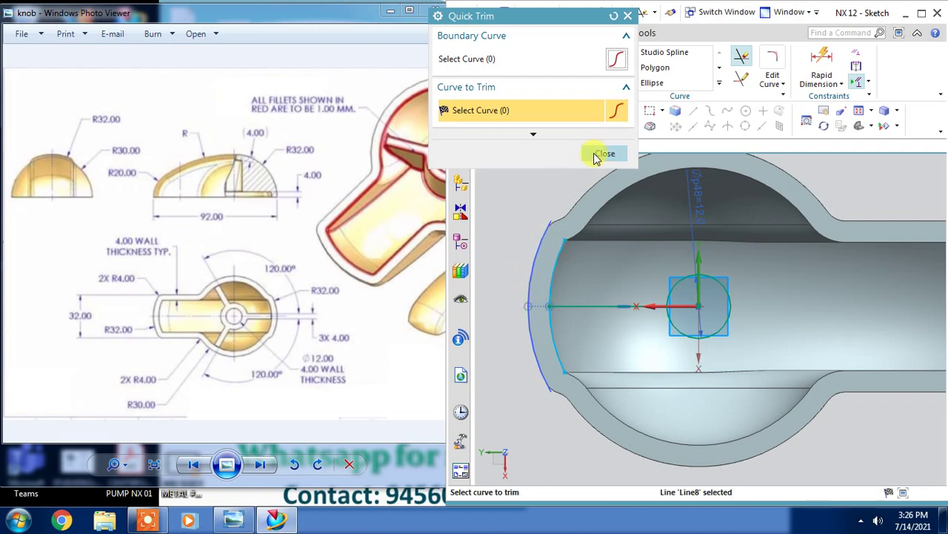
click(605, 154)
click(551, 254)
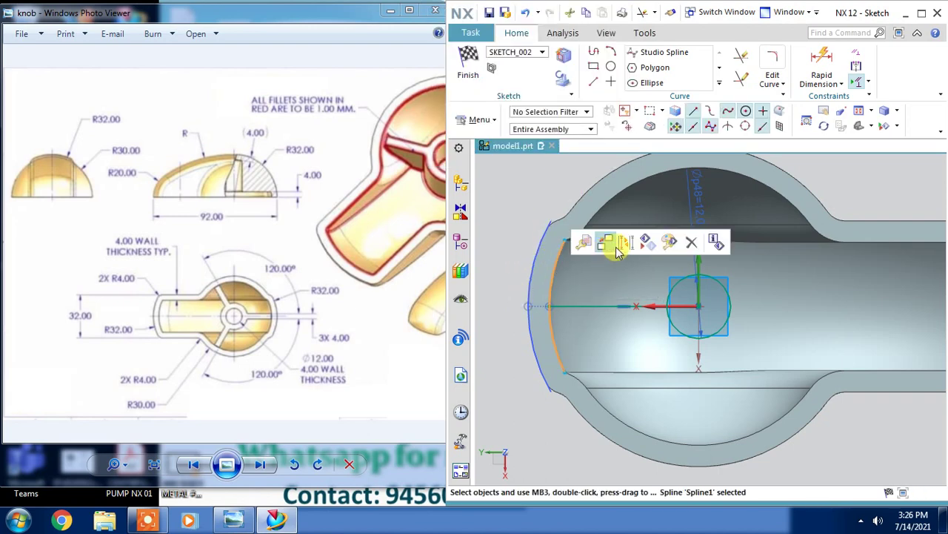
click(626, 244)
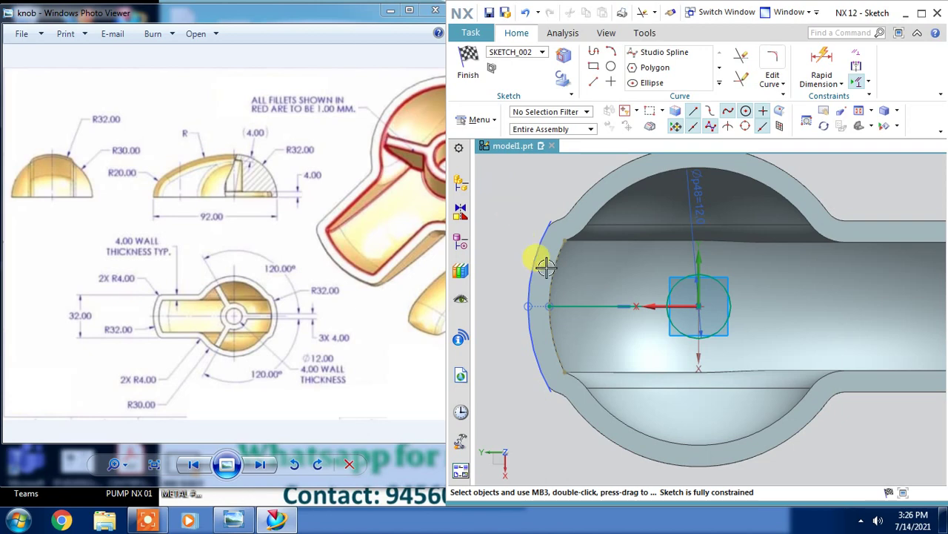
click(569, 305)
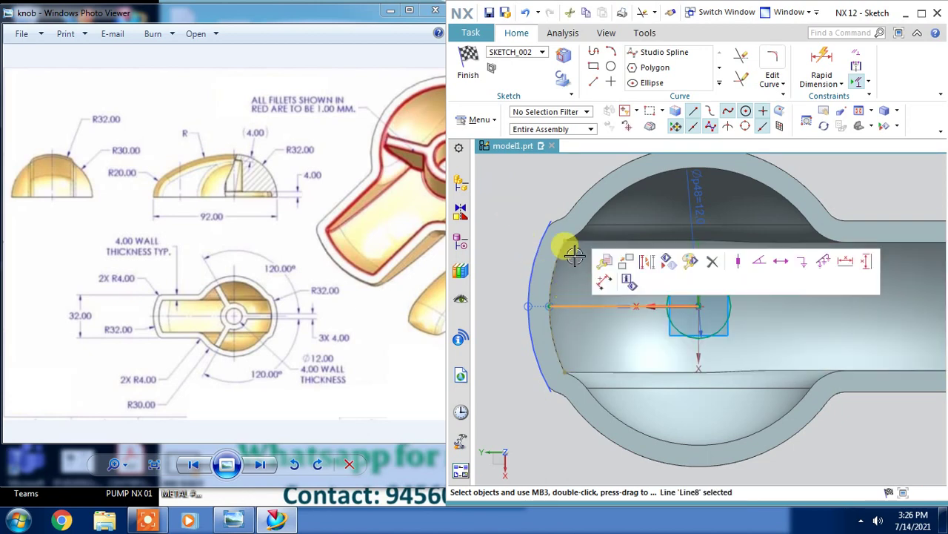
Step: Start a circular Pattern Curve of the line about the hub circle centre
click(718, 82)
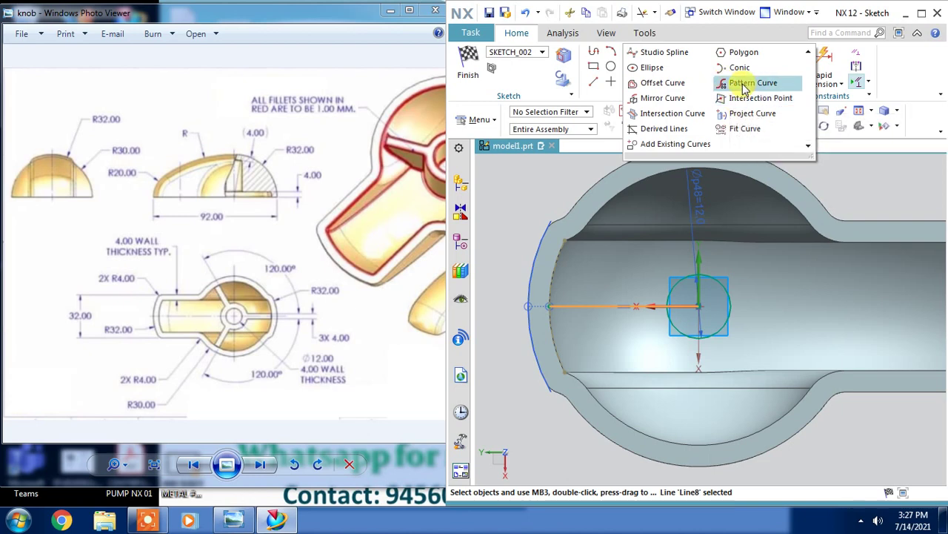
click(745, 83)
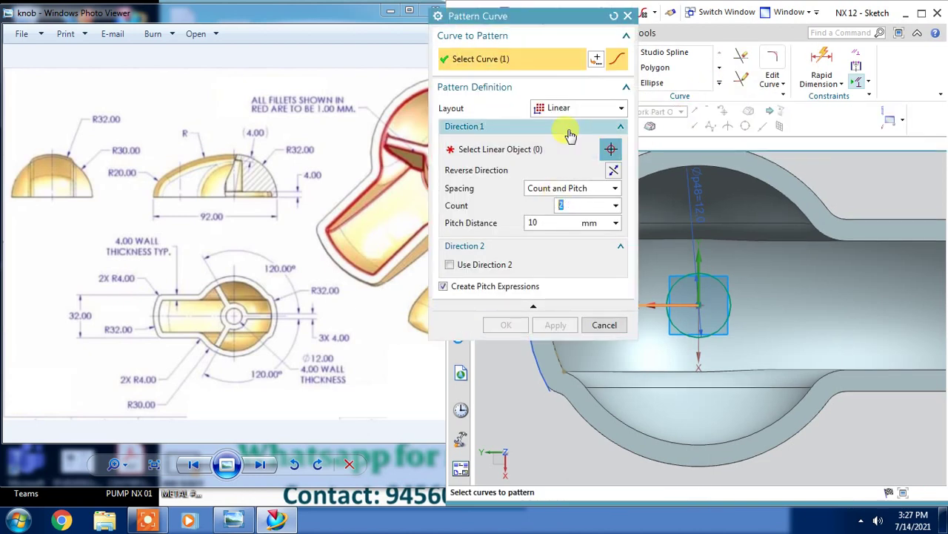
click(567, 108)
click(552, 144)
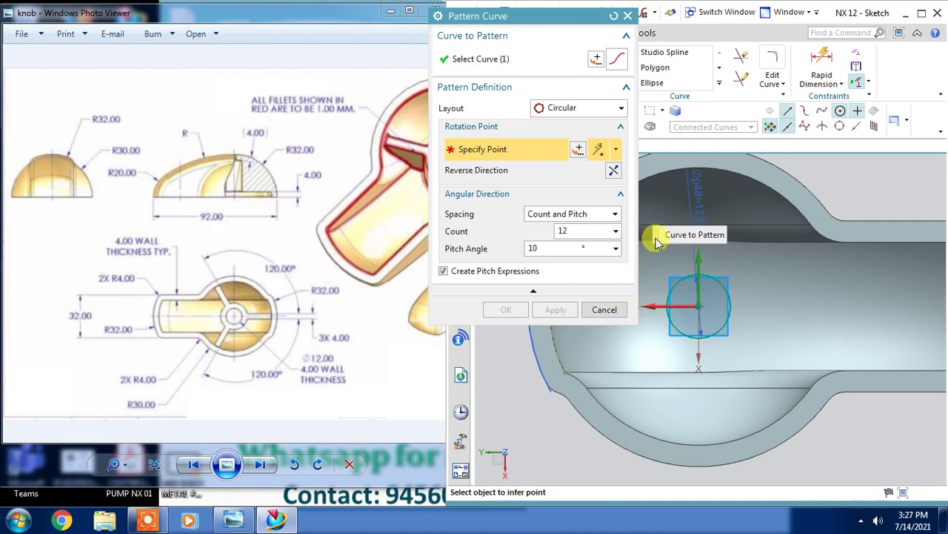
click(705, 313)
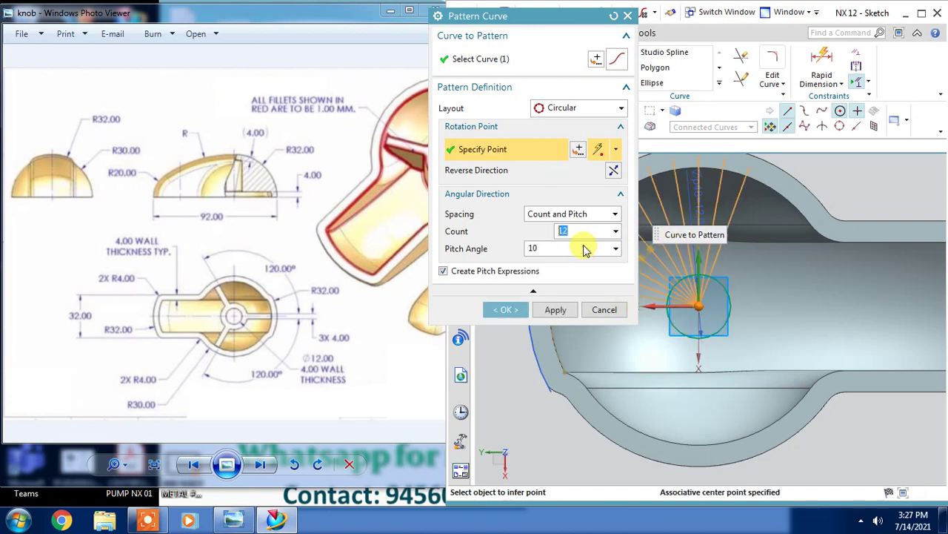
text(3)
Step: Set a 120° pitch for three copies, accept the pattern, and finish the sketch
key(Tab)
text(360)
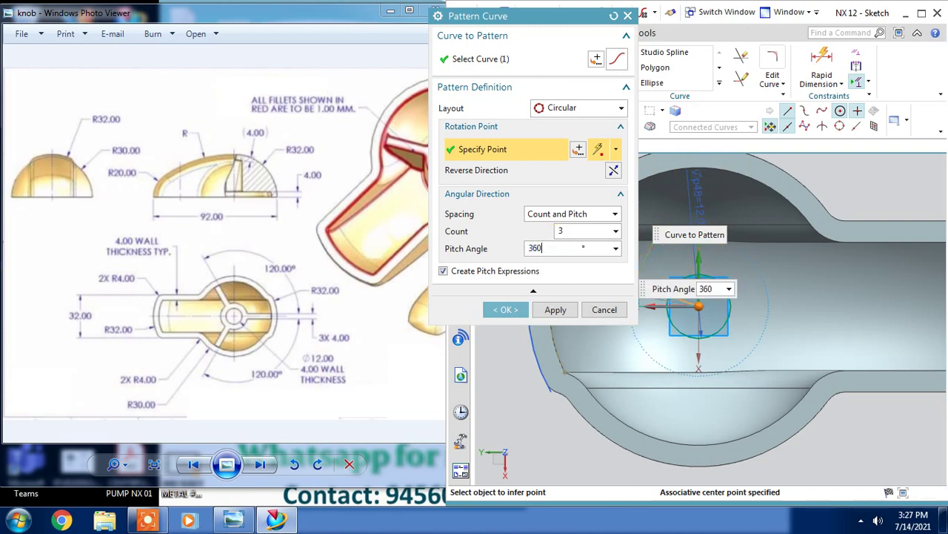
double_click(561, 246)
scroll(730, 332, down, 3)
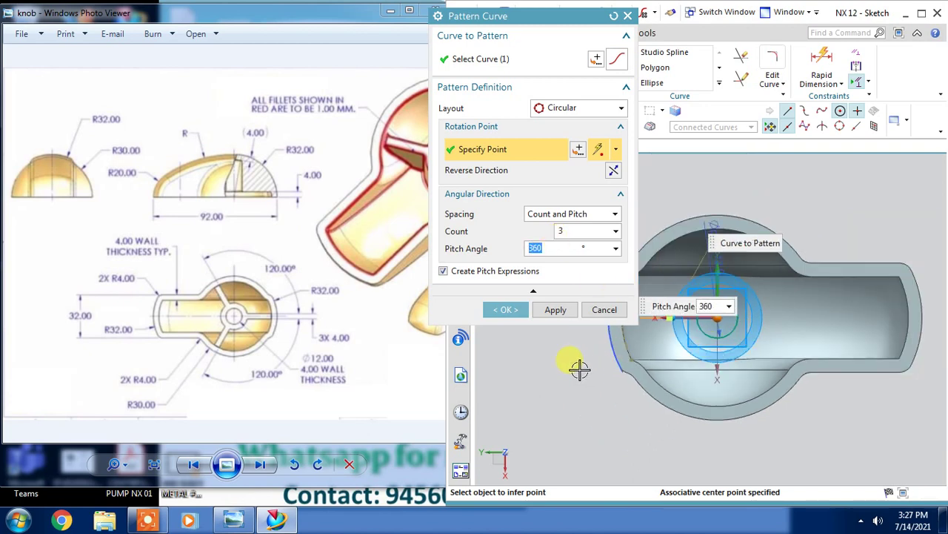
middle_drag(606, 403, 616, 387)
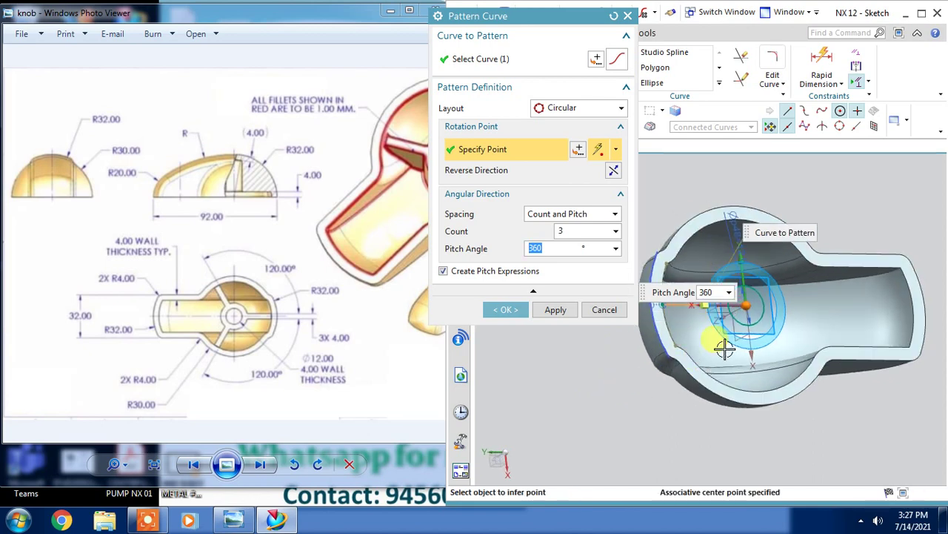
scroll(725, 307, up, 3)
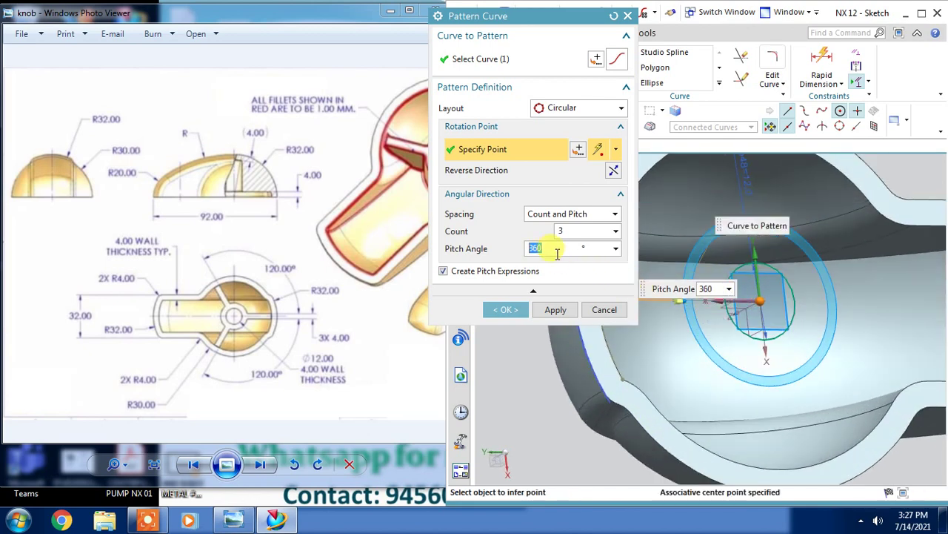
text(120)
key(Return)
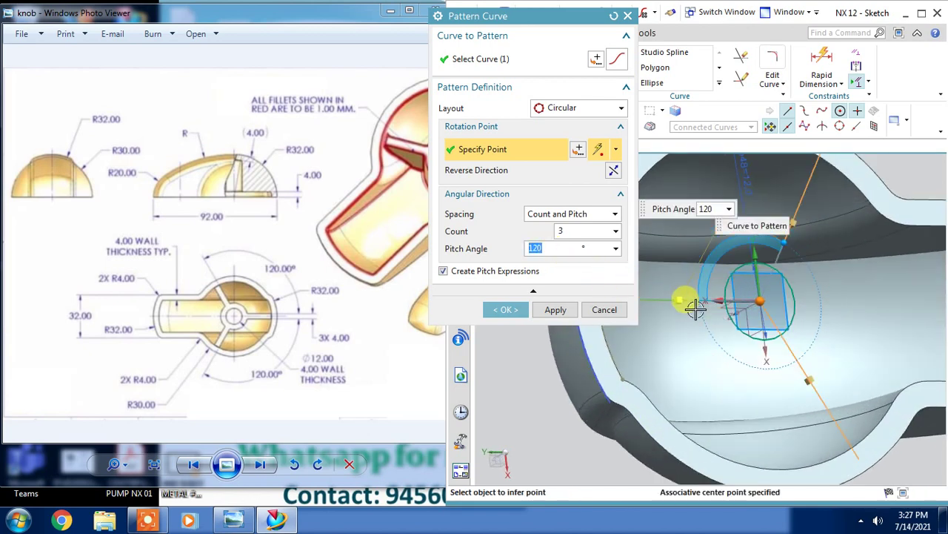
scroll(696, 309, down, 3)
click(506, 311)
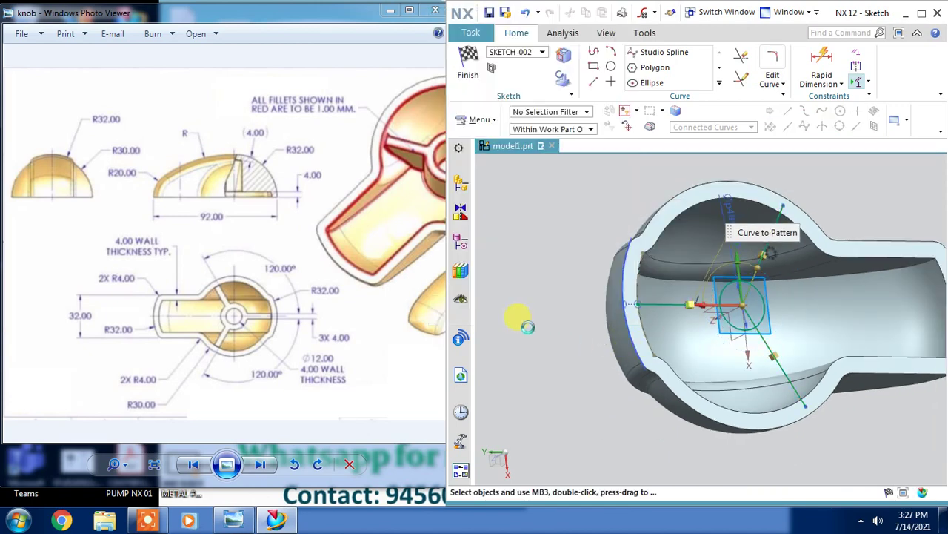
mouse_move(546, 341)
middle_down()
mouse_move(556, 341)
mouse_move(487, 159)
middle_up()
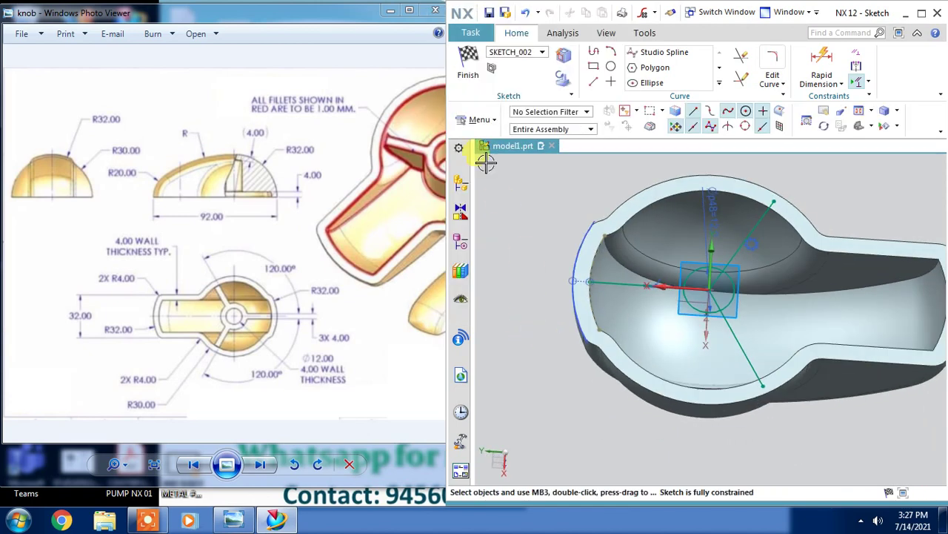
click(468, 67)
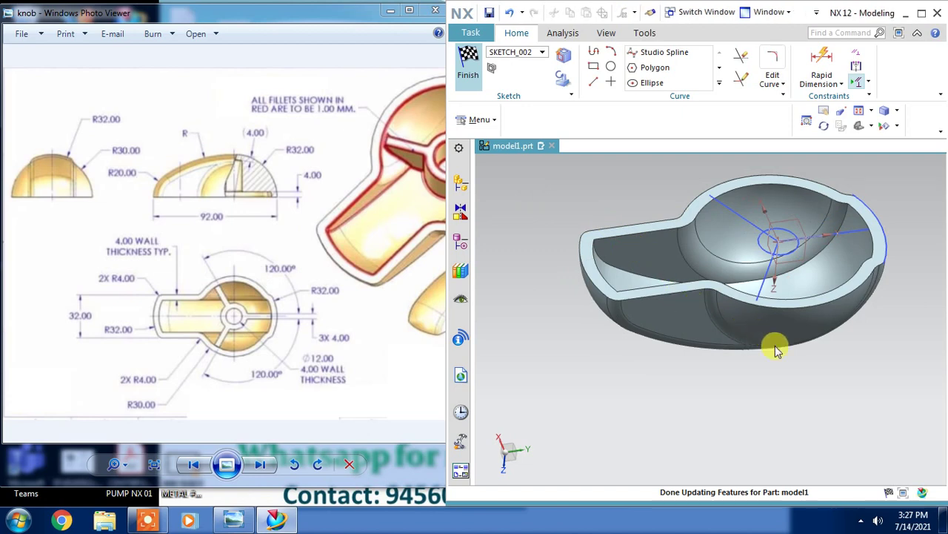
Step: Start extruding the Ø12 hub circle using the Single Curve selection rule
scroll(881, 206, up, 2)
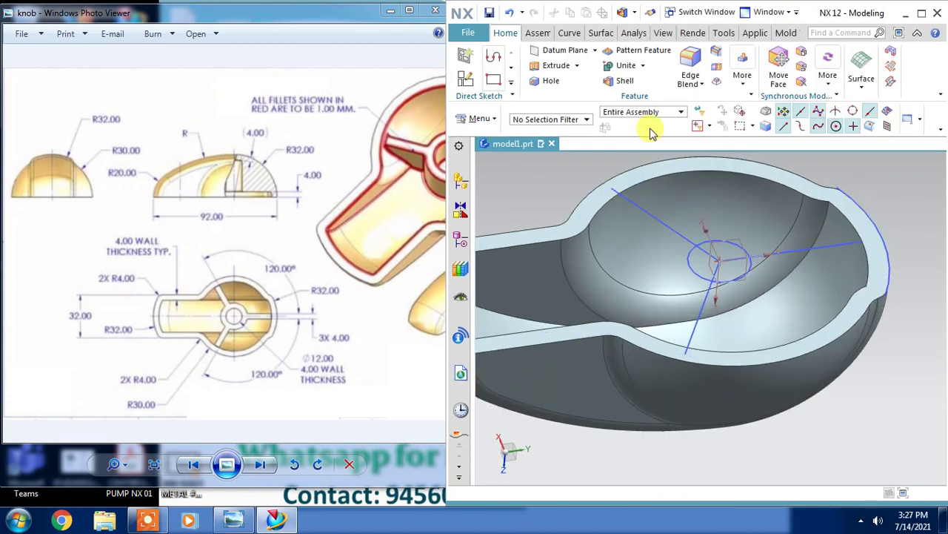
click(554, 67)
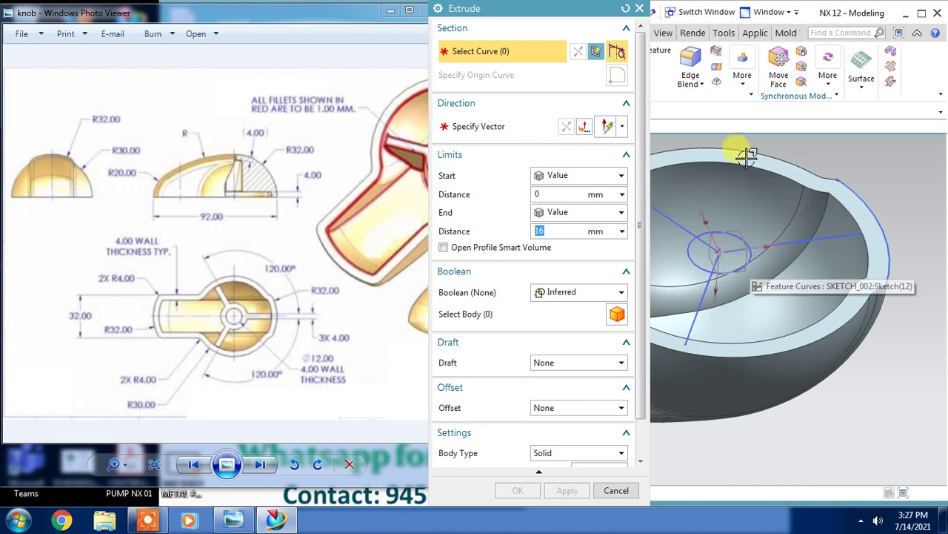
click(923, 14)
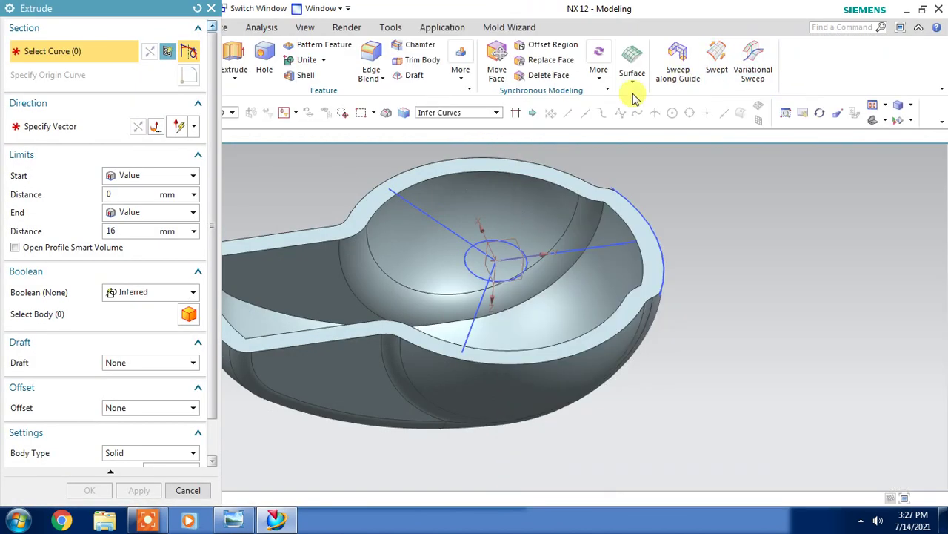
click(426, 112)
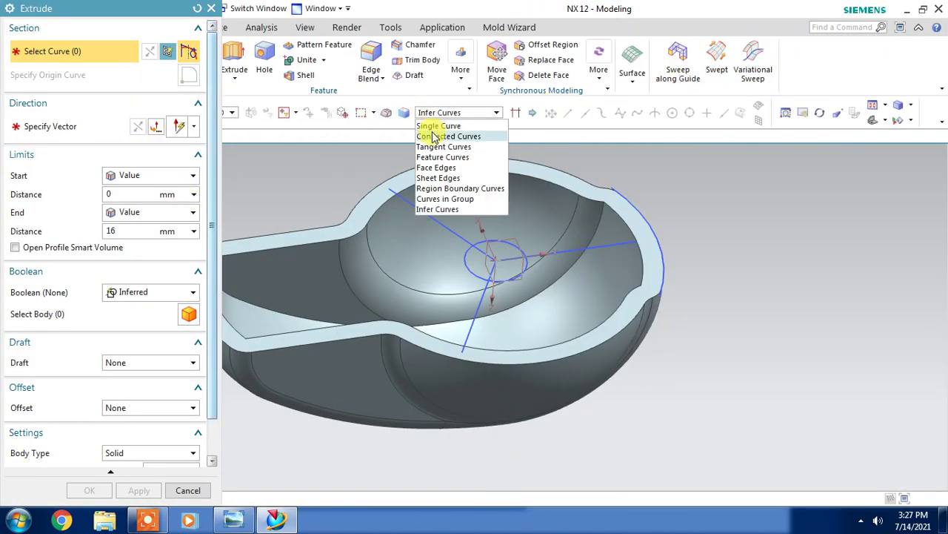
click(439, 125)
click(923, 13)
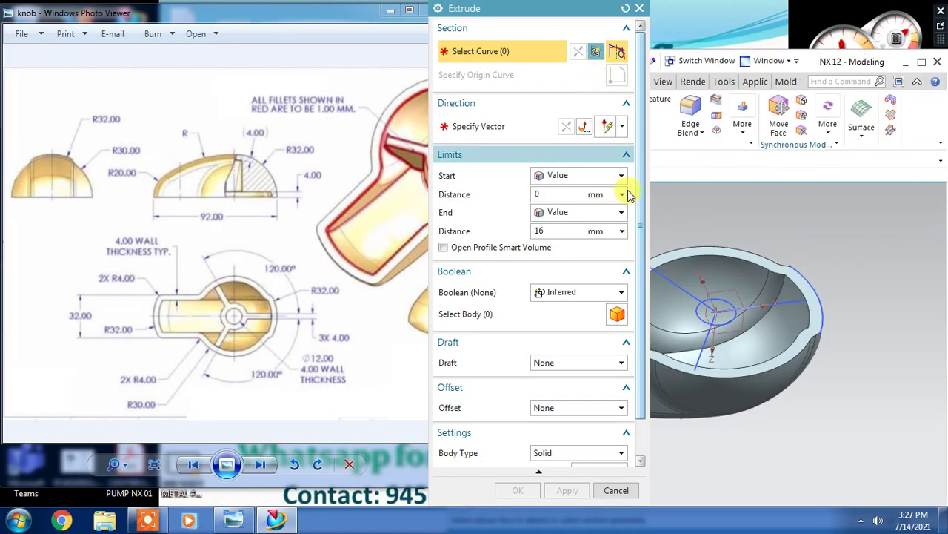
click(717, 304)
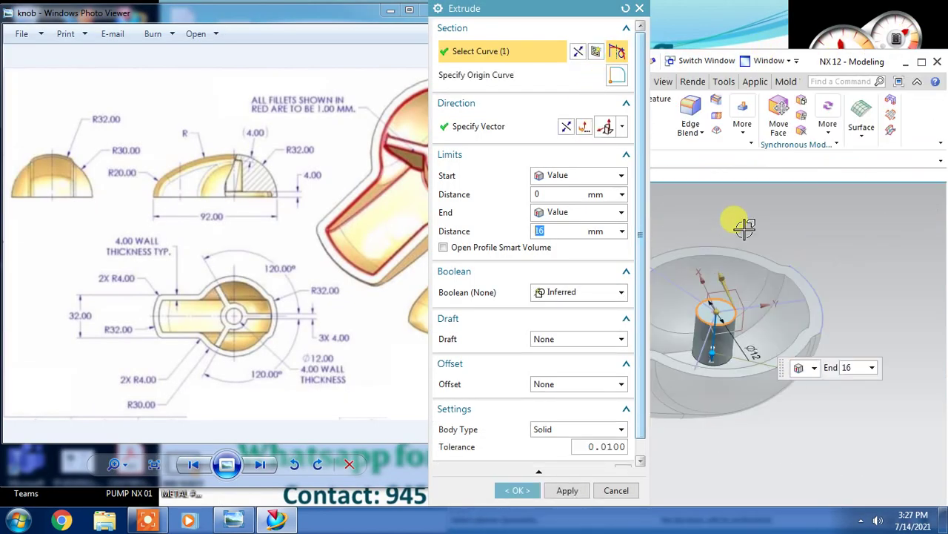
Step: Give the hub a two-sided 0–4 mm offset, start at 4 mm, end Until Next, united
click(561, 383)
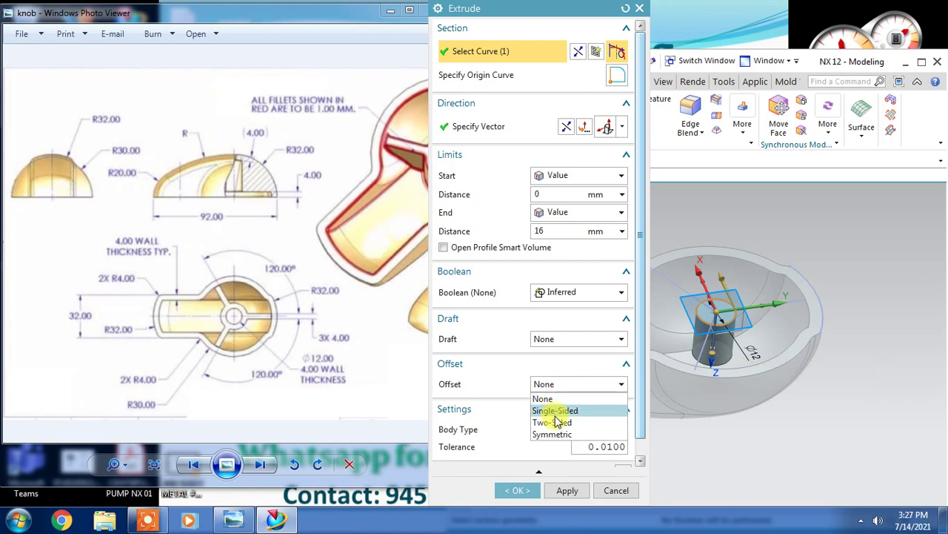
click(556, 420)
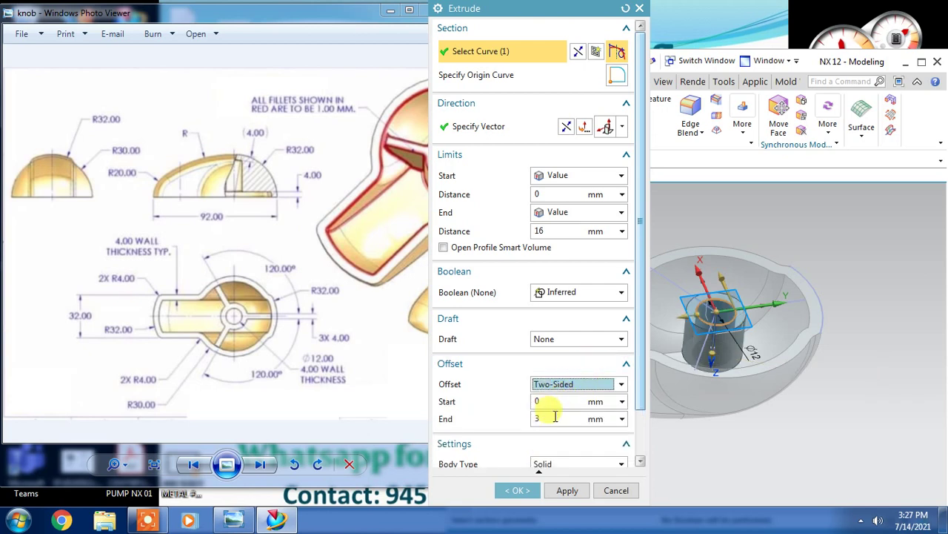
double_click(552, 420)
text(4)
click(554, 402)
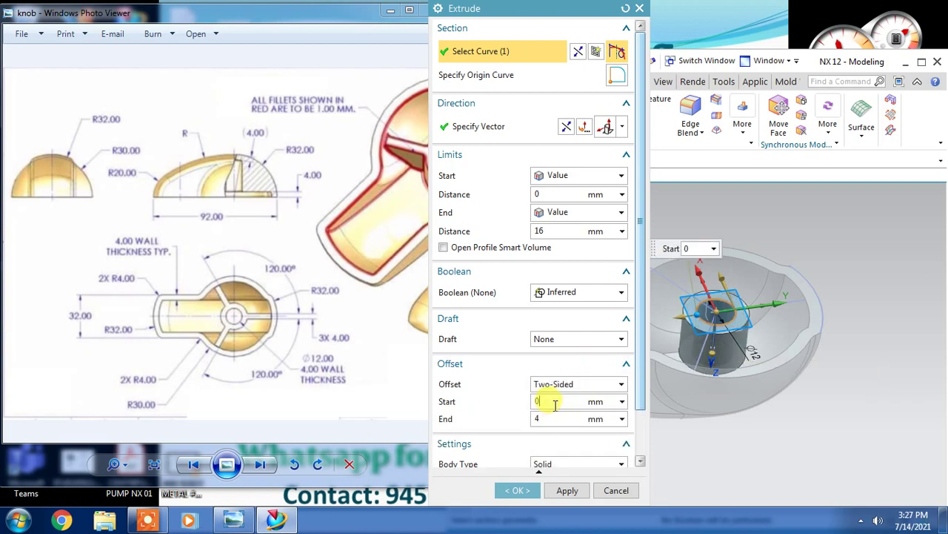
mouse_move(907, 371)
middle_down()
mouse_move(805, 412)
mouse_move(800, 391)
middle_up()
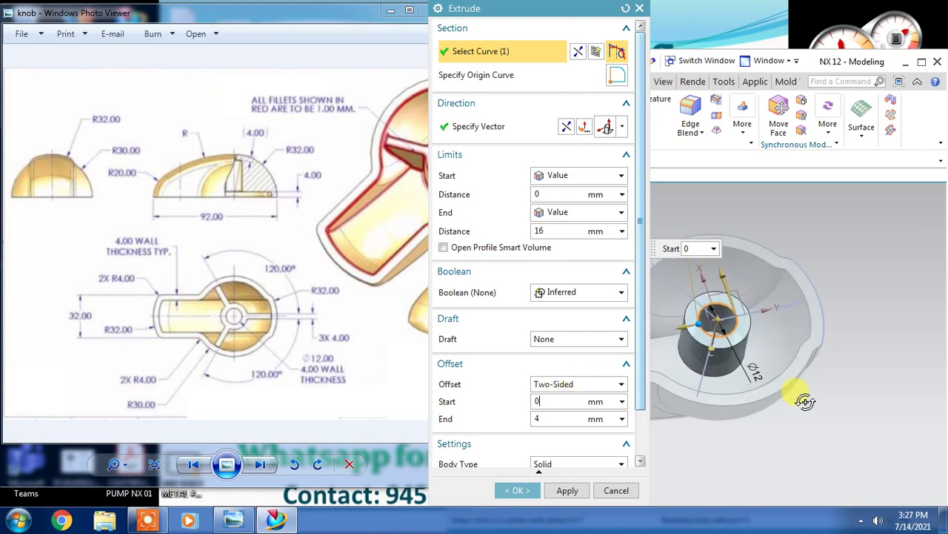
click(585, 214)
click(575, 257)
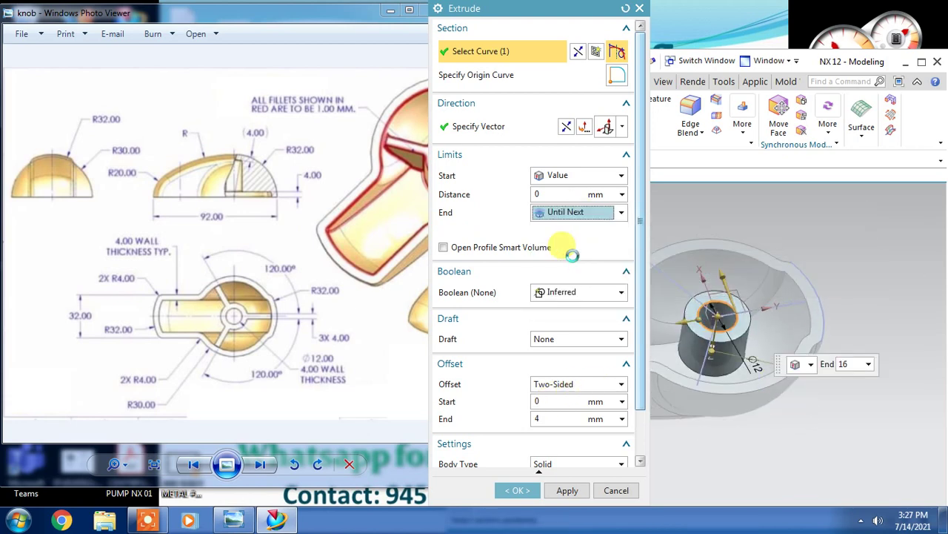
click(552, 193)
text(4)
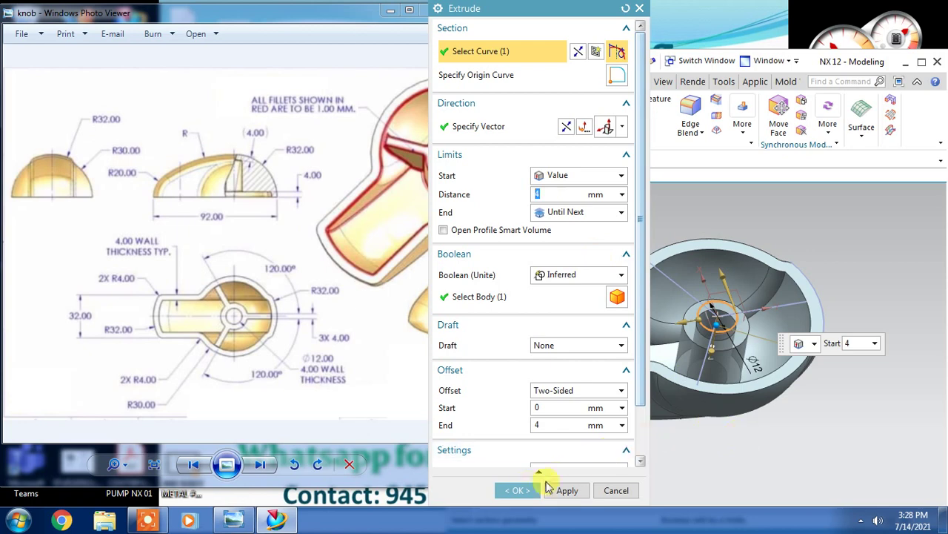
click(523, 492)
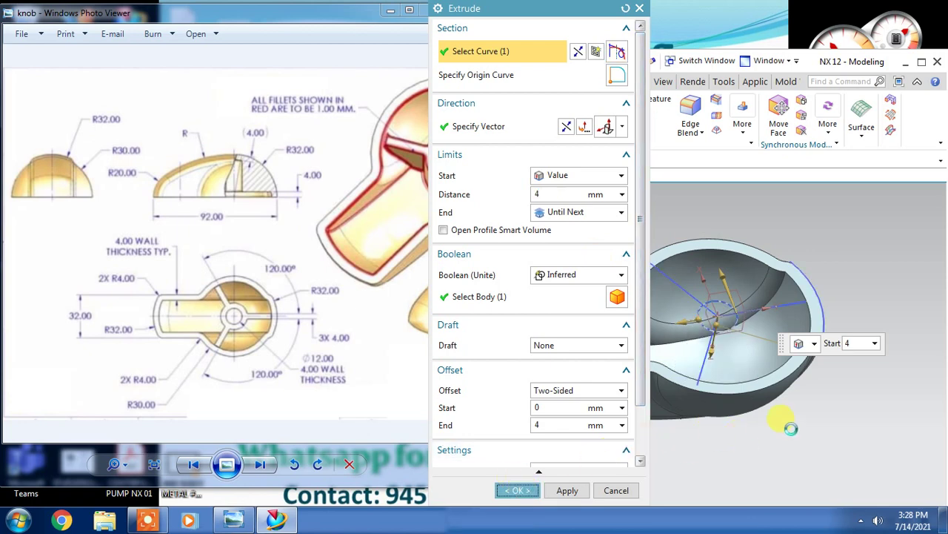
mouse_move(815, 418)
middle_down()
mouse_move(775, 391)
mouse_move(773, 434)
mouse_move(788, 398)
mouse_move(785, 218)
middle_up()
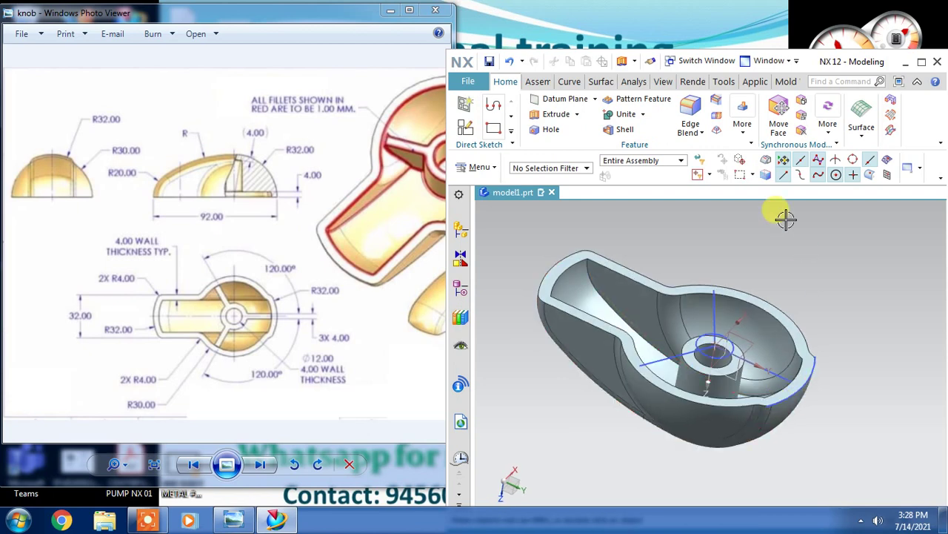
Step: Start a trial Rib using the three radial sketch lines picked as single curves
click(742, 119)
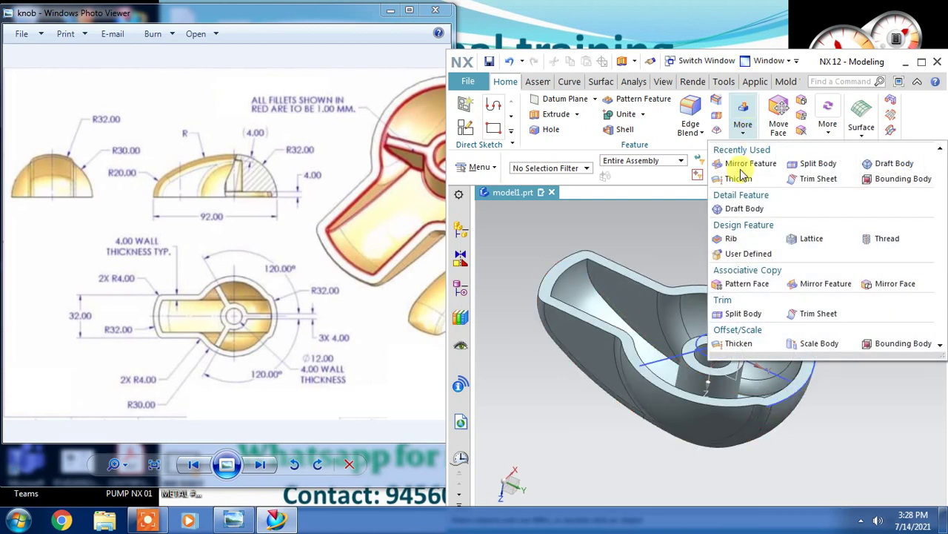
click(730, 237)
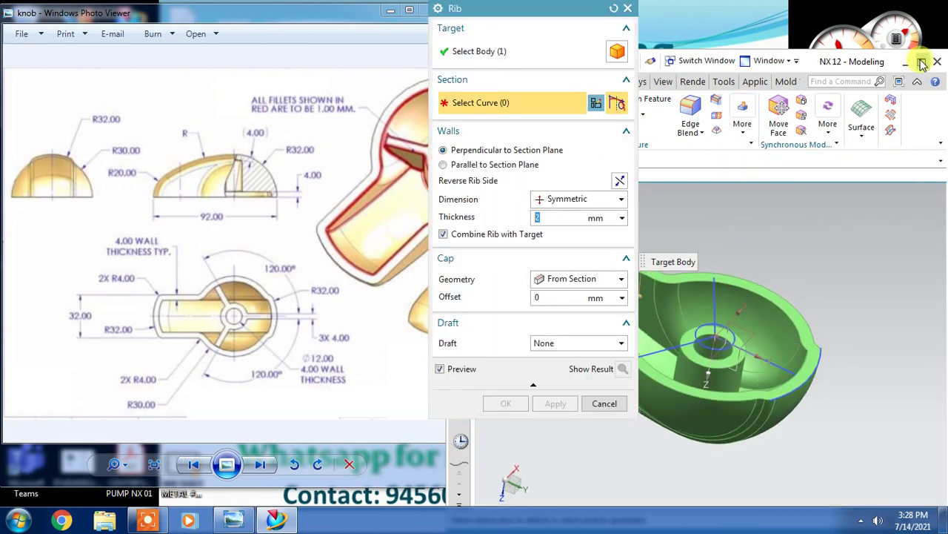
click(922, 65)
click(455, 113)
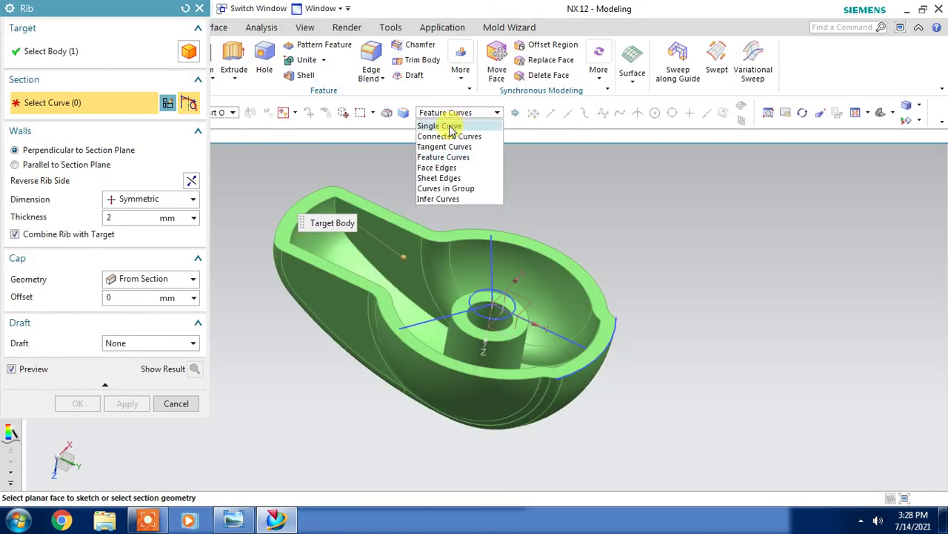
click(450, 130)
click(579, 225)
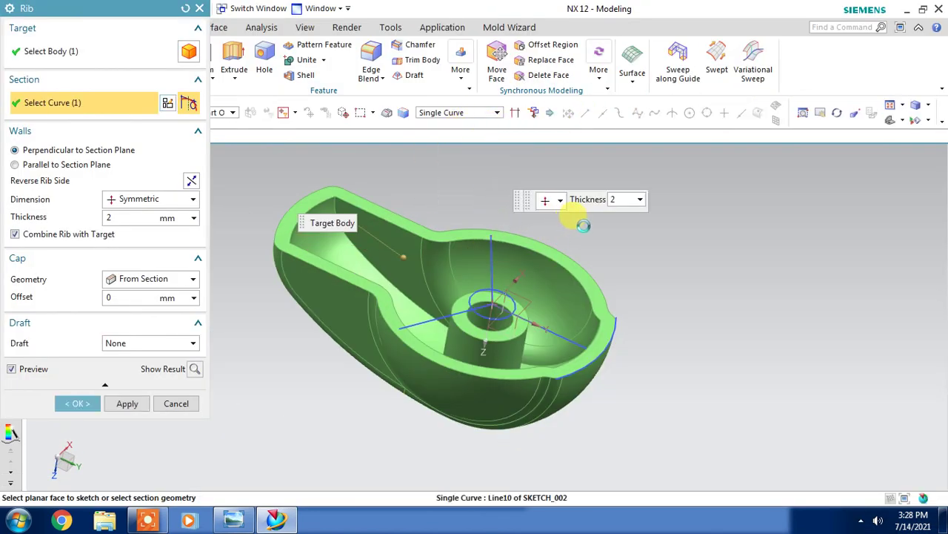
mouse_move(663, 282)
middle_down()
mouse_move(687, 269)
mouse_move(679, 282)
mouse_move(667, 271)
middle_up()
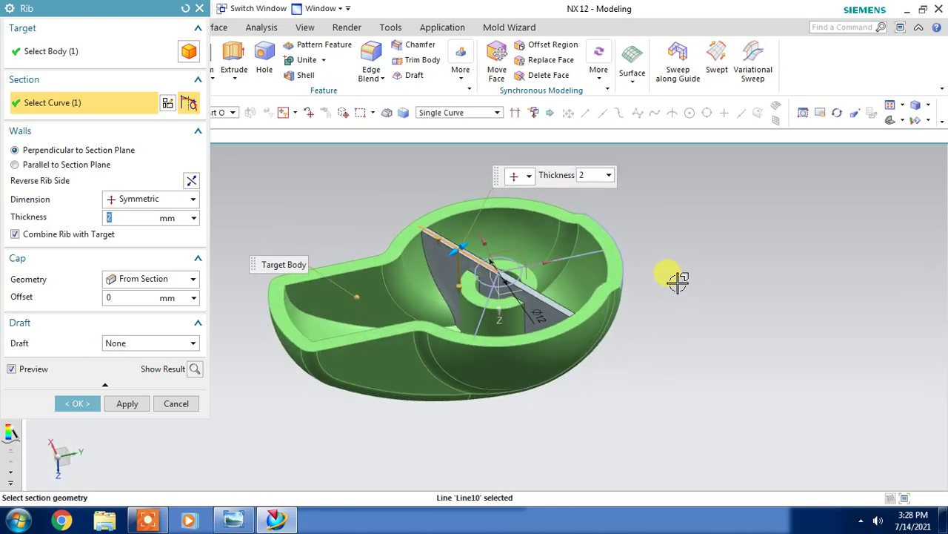
click(570, 254)
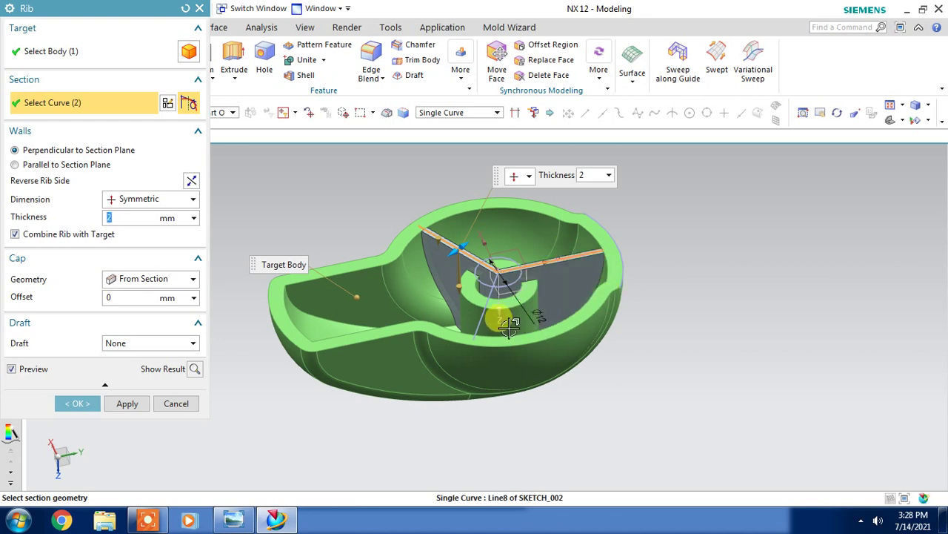
click(481, 314)
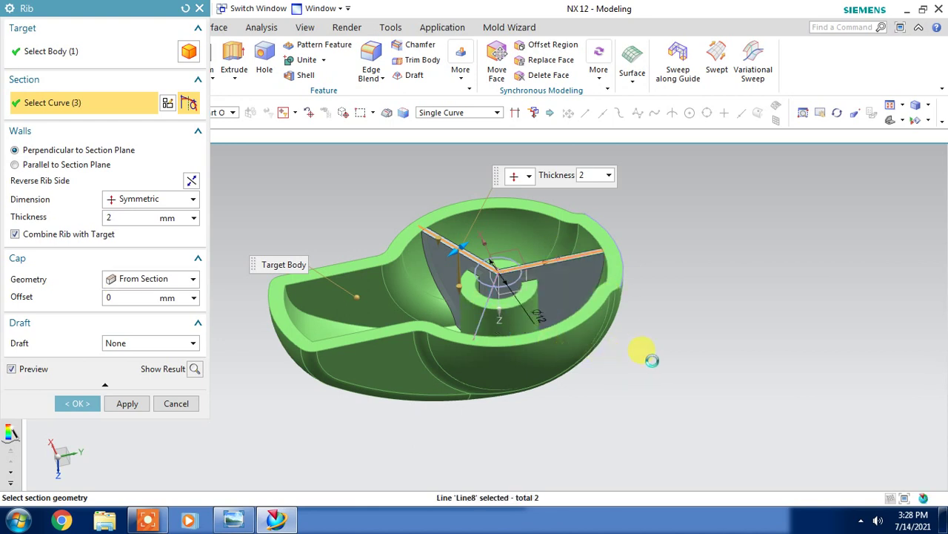
mouse_move(653, 356)
middle_down()
mouse_move(642, 381)
mouse_move(636, 361)
mouse_move(541, 345)
middle_up()
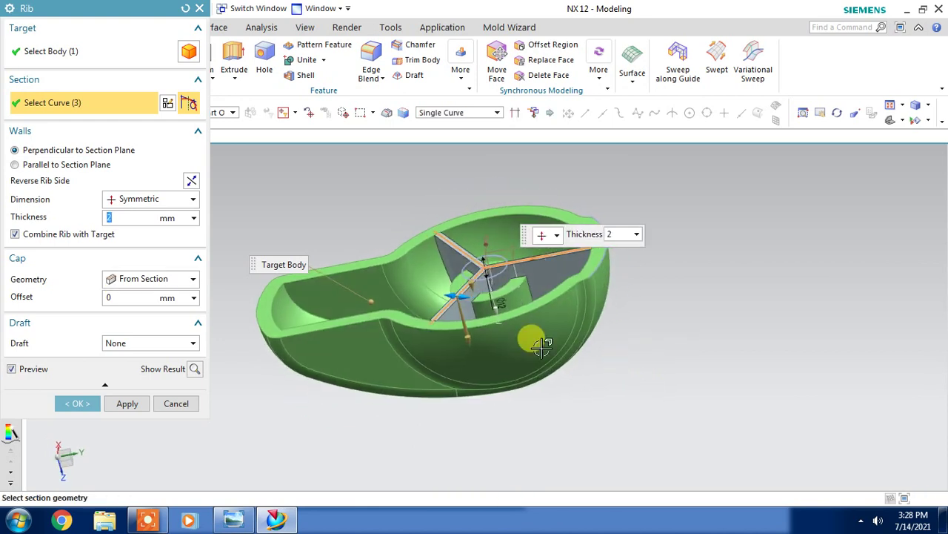
mouse_move(474, 292)
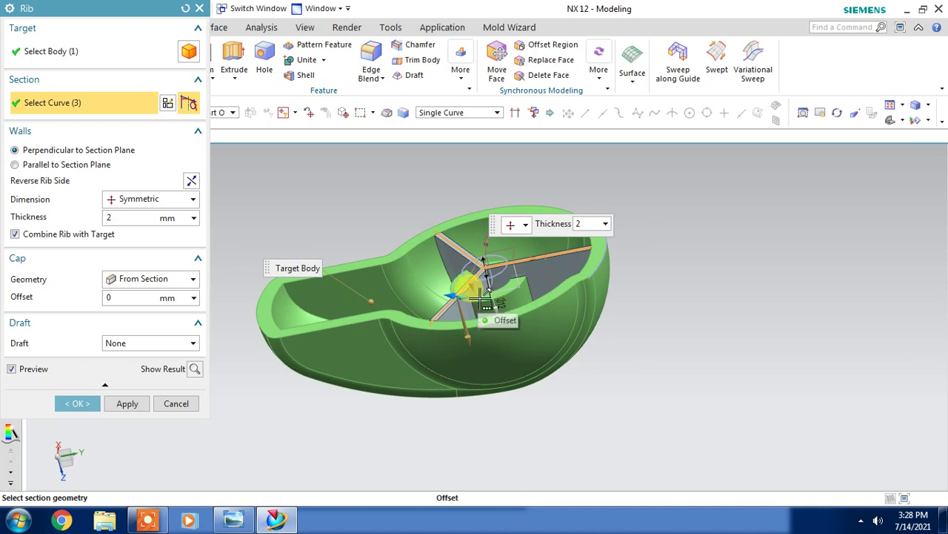
Step: Set the rib cap offset to 4, then cancel the rib without creating it
text(4)
key(Return)
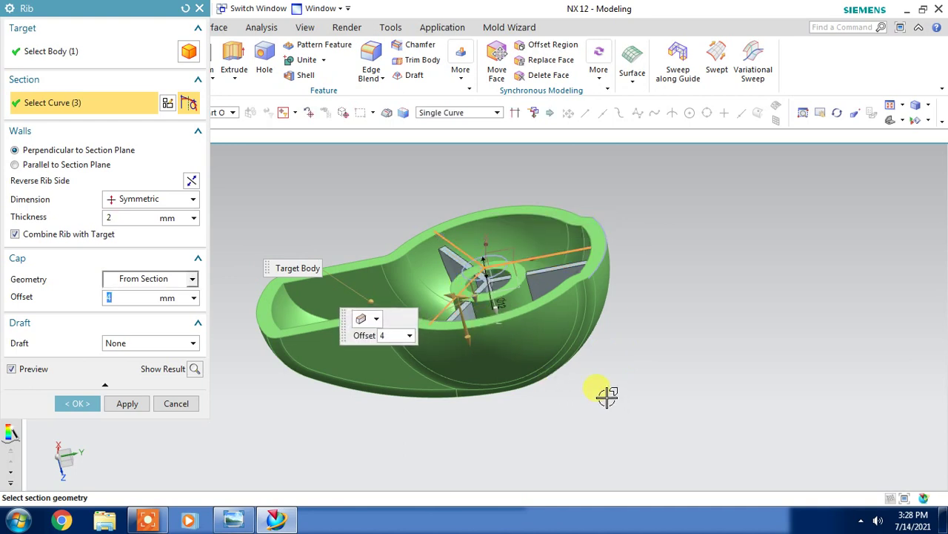
scroll(491, 306, up, 2)
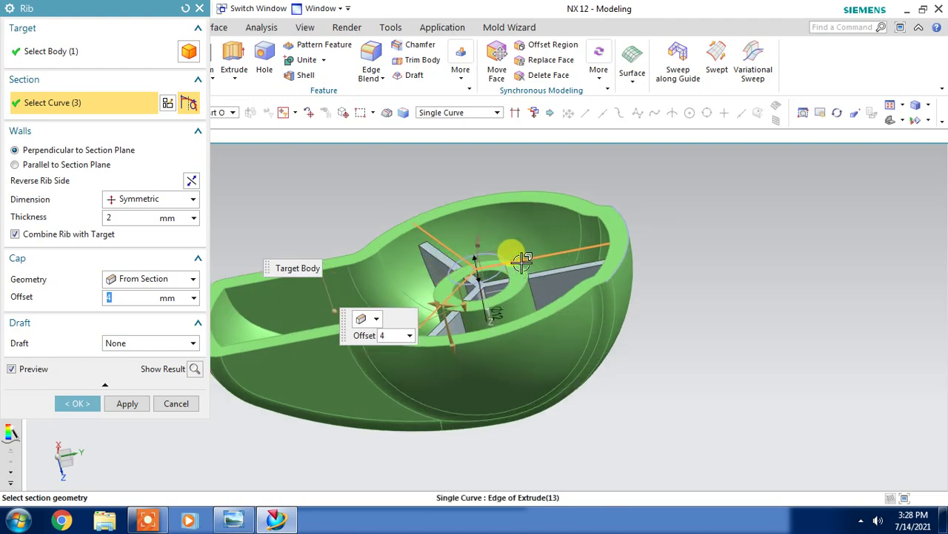
scroll(492, 306, up, 2)
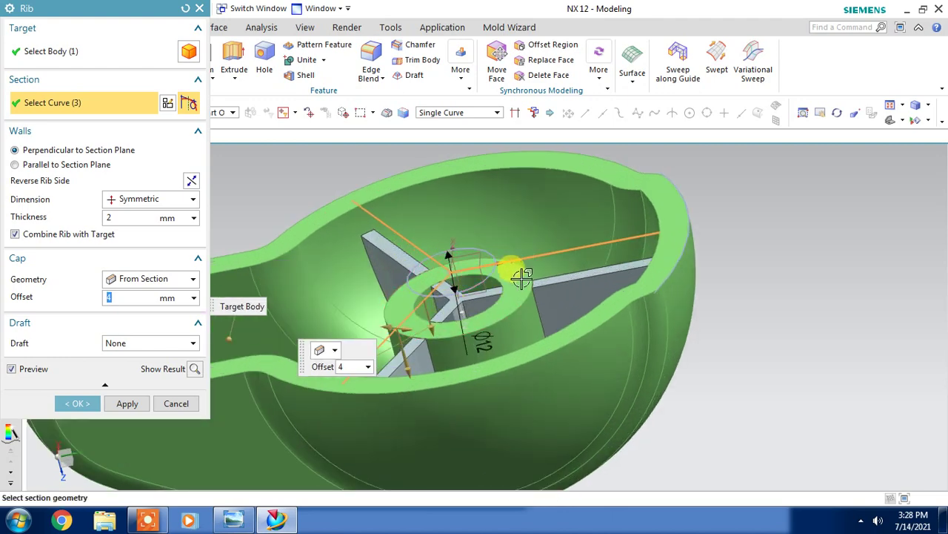
click(177, 403)
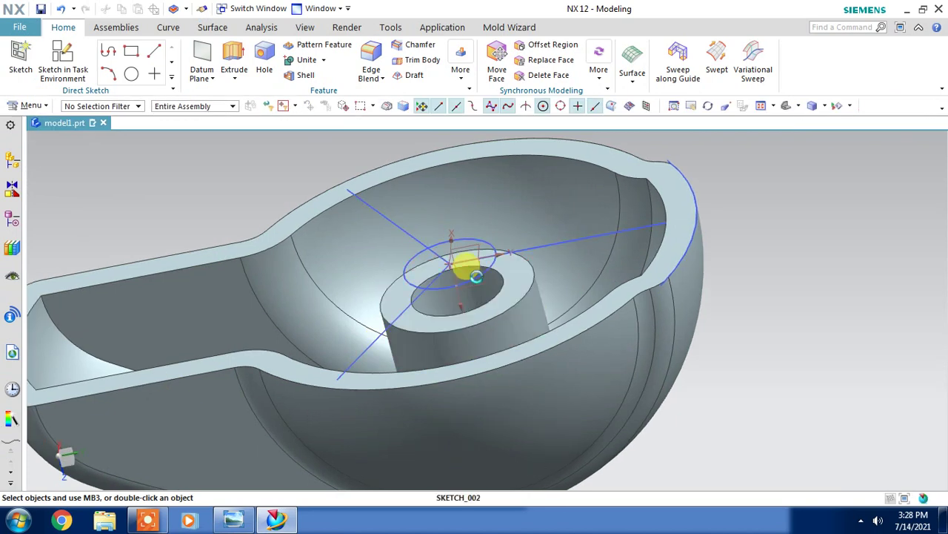
Step: Reopen SKETCH_002, trim the radial lines near the hub, finish it, and show the More features gallery
double_click(475, 275)
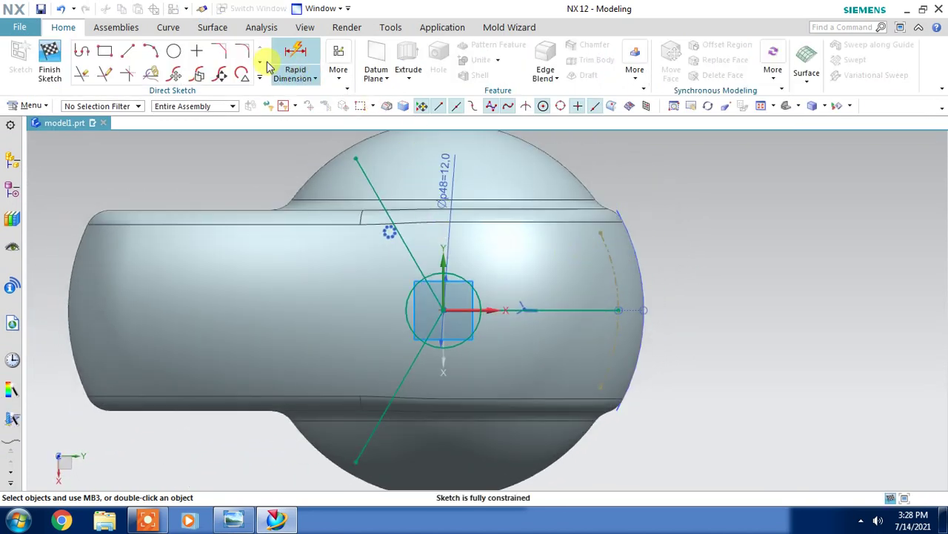
click(100, 76)
mouse_move(440, 283)
mouse_down()
mouse_move(430, 291)
mouse_move(449, 313)
mouse_up()
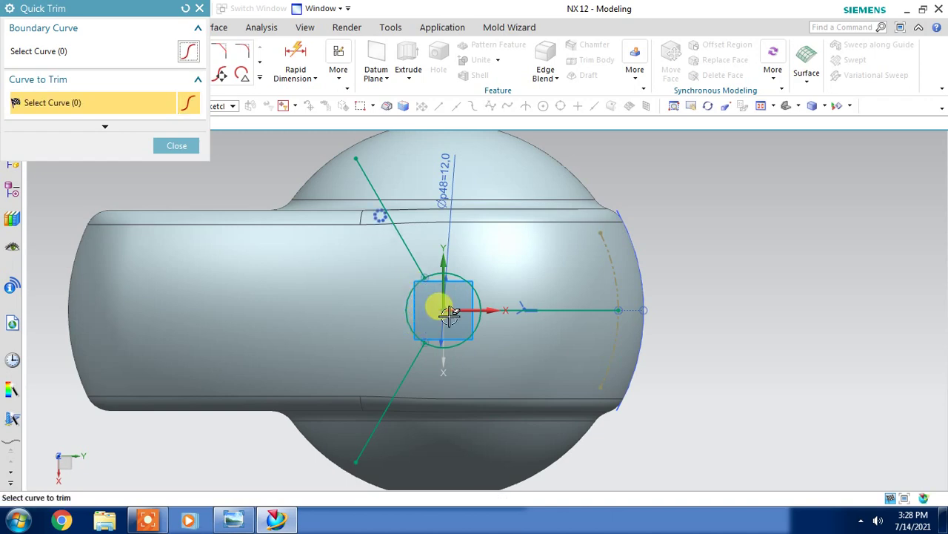
click(171, 146)
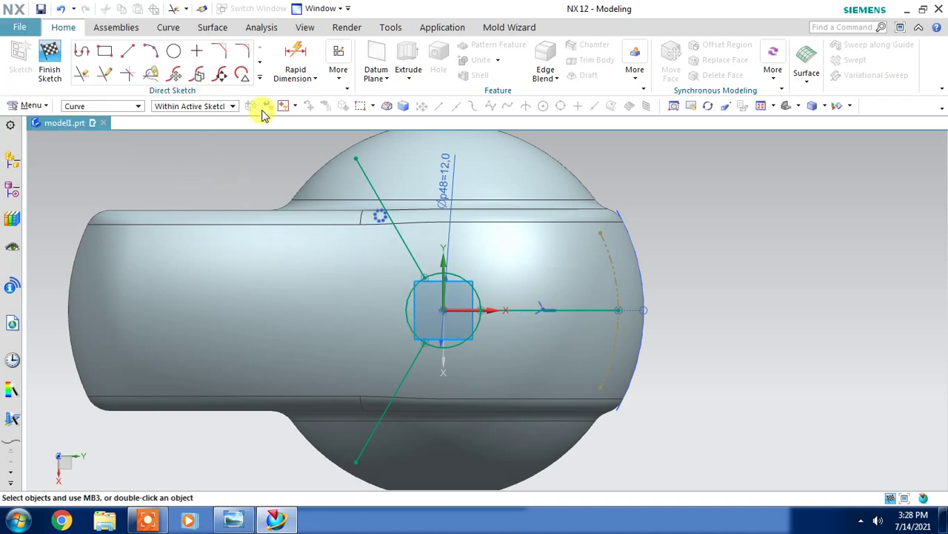
click(48, 50)
middle_drag(461, 201, 740, 267)
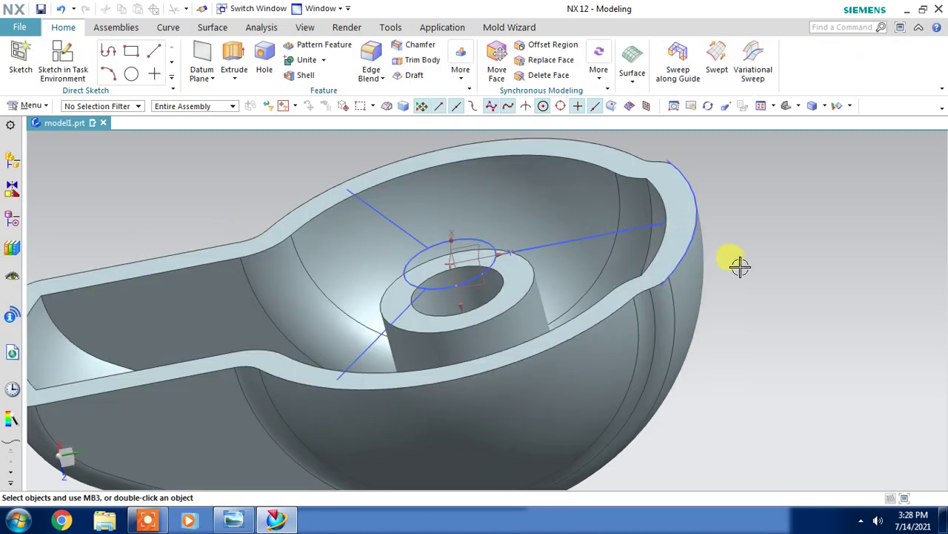
click(458, 67)
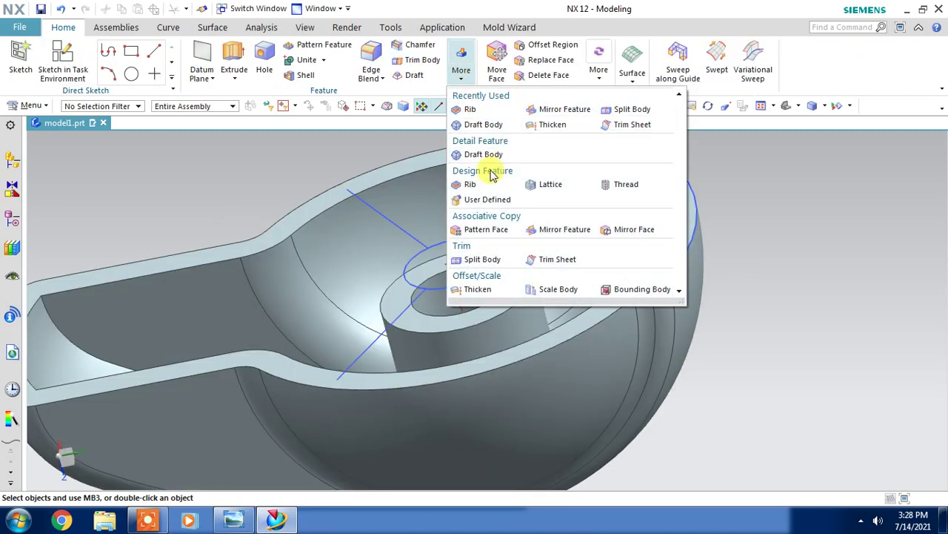
Step: Create 2 mm ribs on the three radial sketch lines with a 4 mm cap offset
click(480, 189)
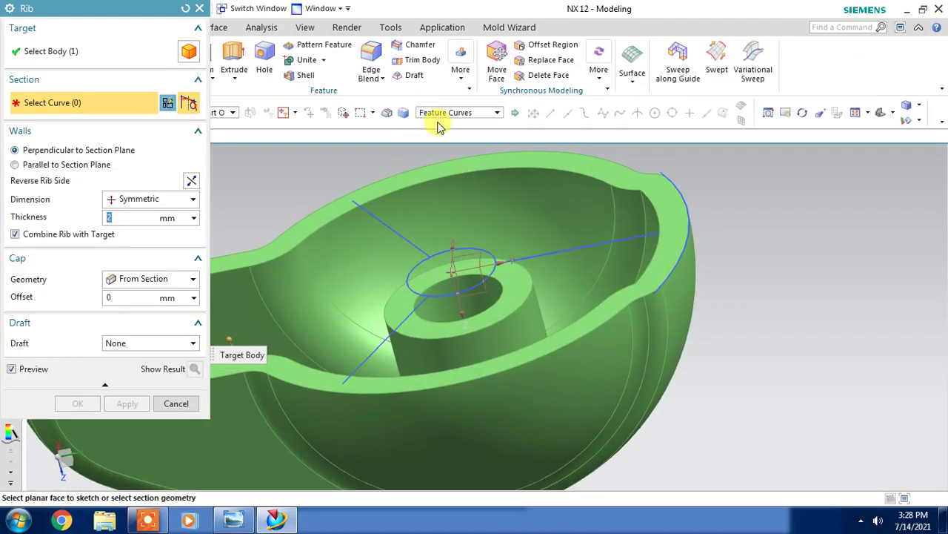
click(438, 113)
click(432, 127)
click(529, 232)
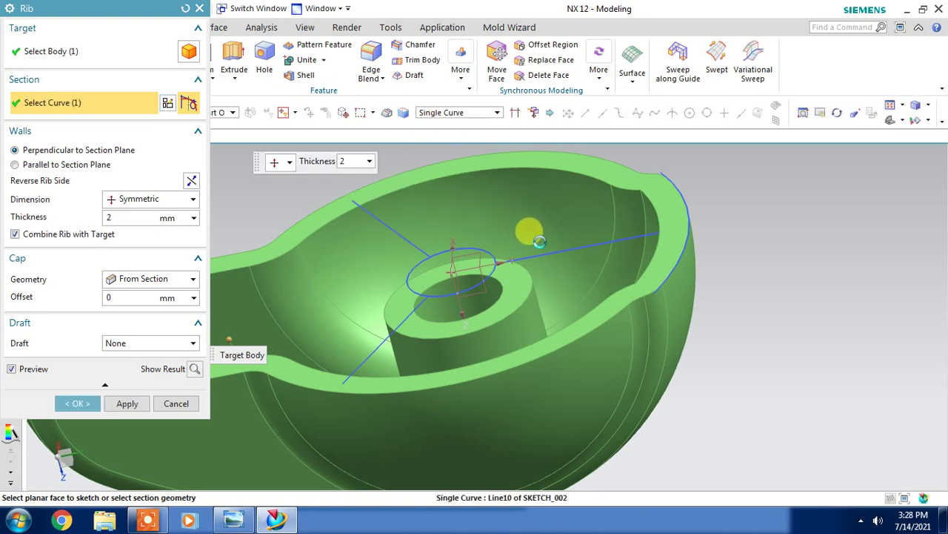
click(548, 255)
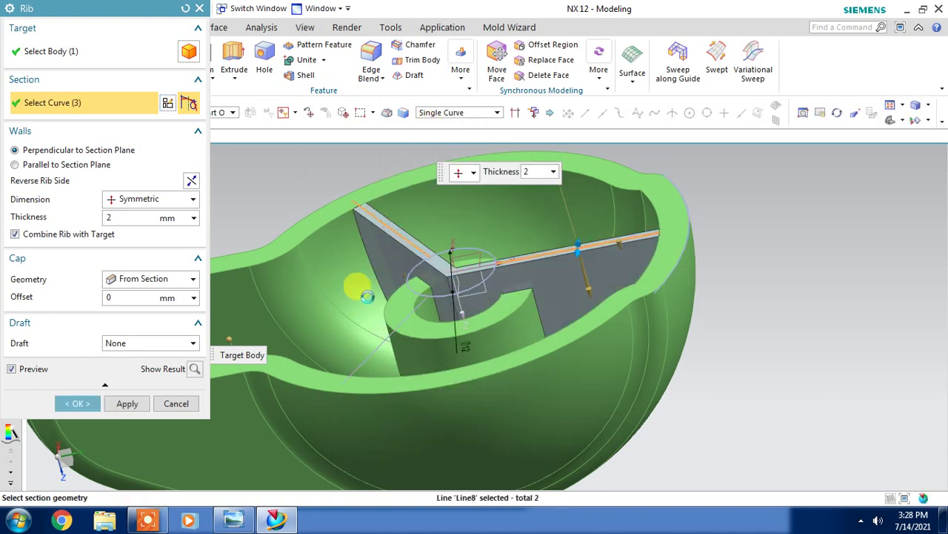
mouse_move(518, 275)
middle_down()
mouse_move(546, 298)
mouse_move(549, 341)
mouse_move(444, 324)
middle_up()
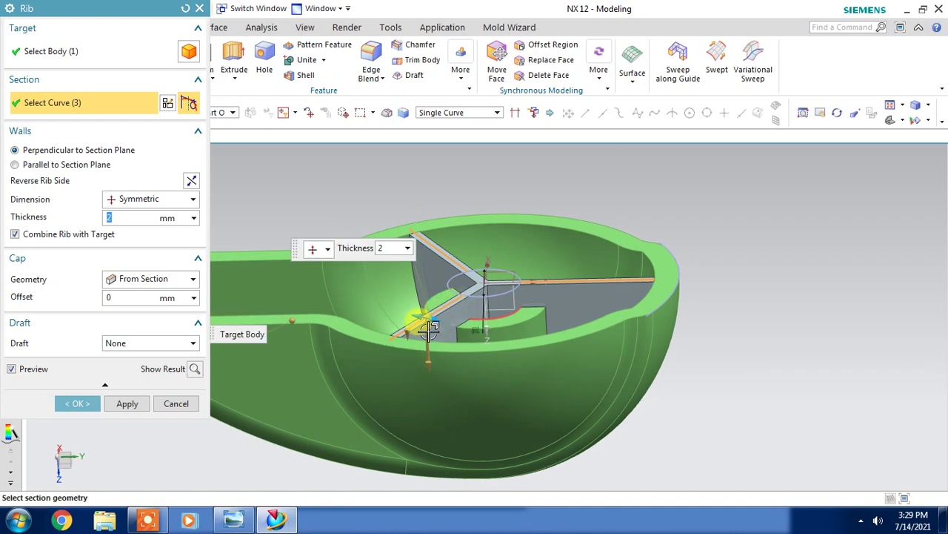
drag(426, 346, 415, 355)
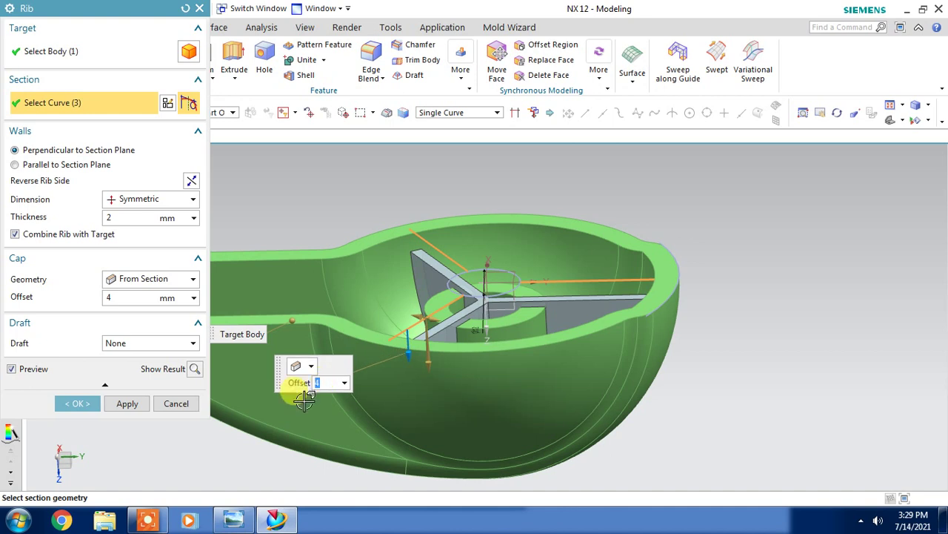
click(194, 369)
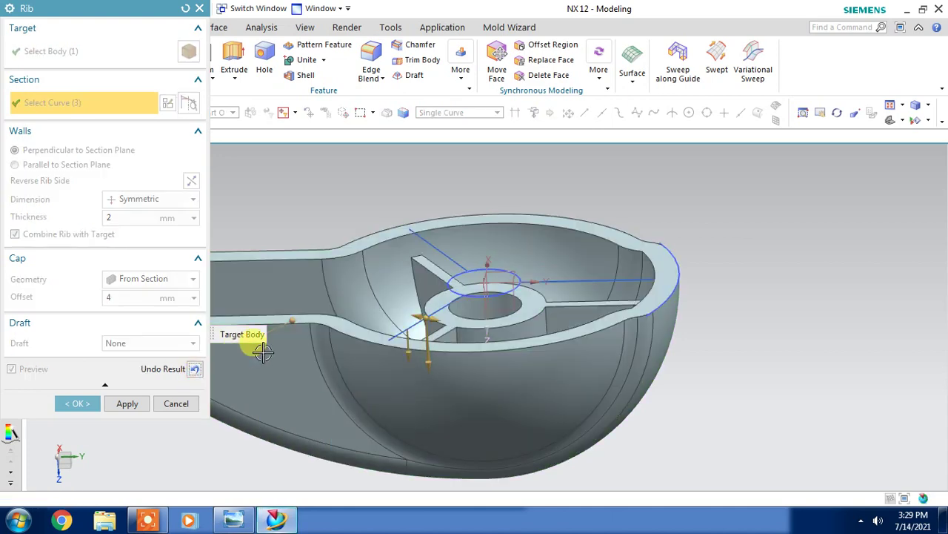
click(70, 403)
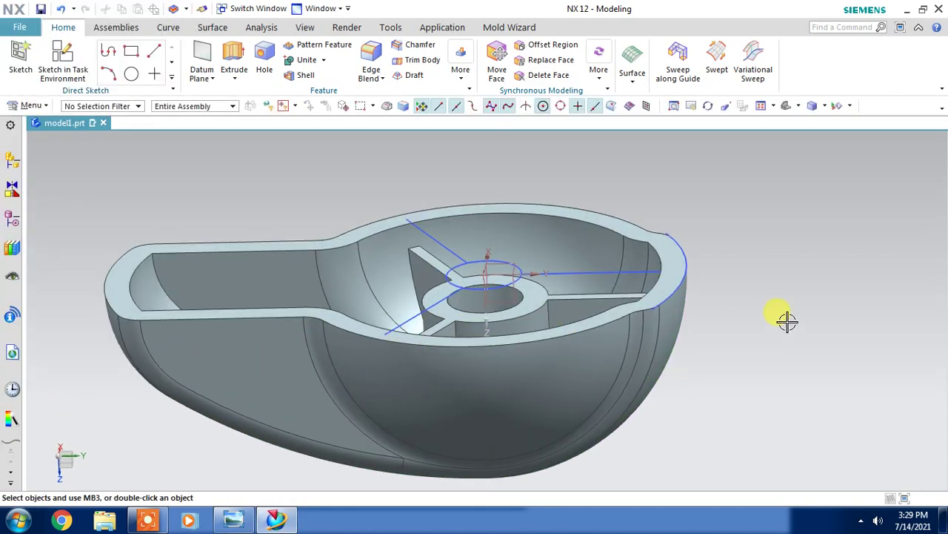
Step: Hide the rib sketch SKETCH_002 and rim sketch SKETCH_001, then select the knob body
mouse_move(786, 319)
middle_down()
mouse_move(797, 320)
mouse_move(798, 339)
mouse_move(762, 397)
mouse_move(745, 311)
middle_up()
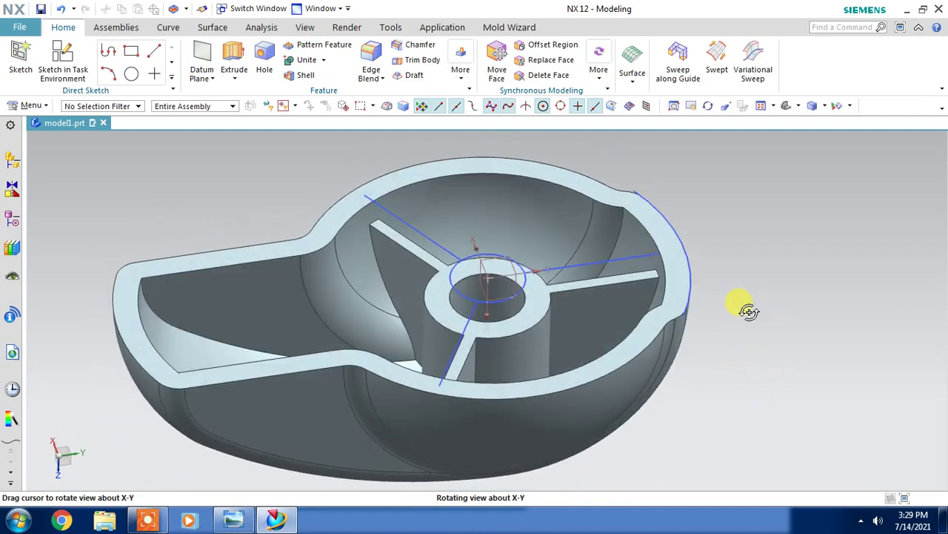
click(569, 263)
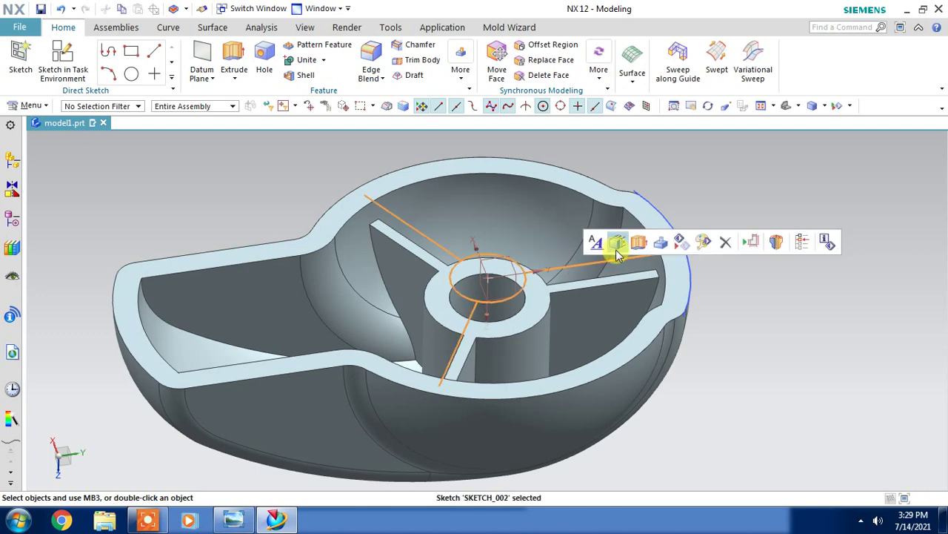
key(Escape)
click(675, 235)
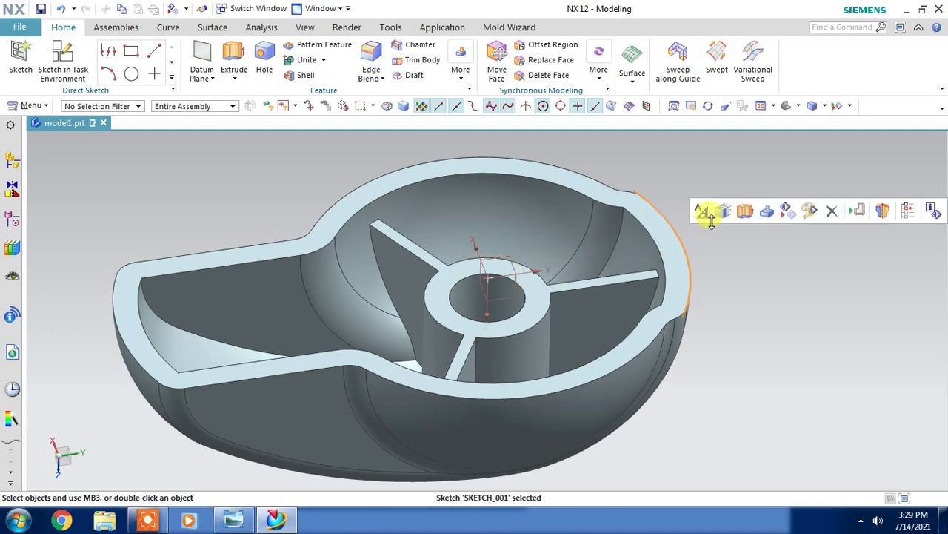
key(Escape)
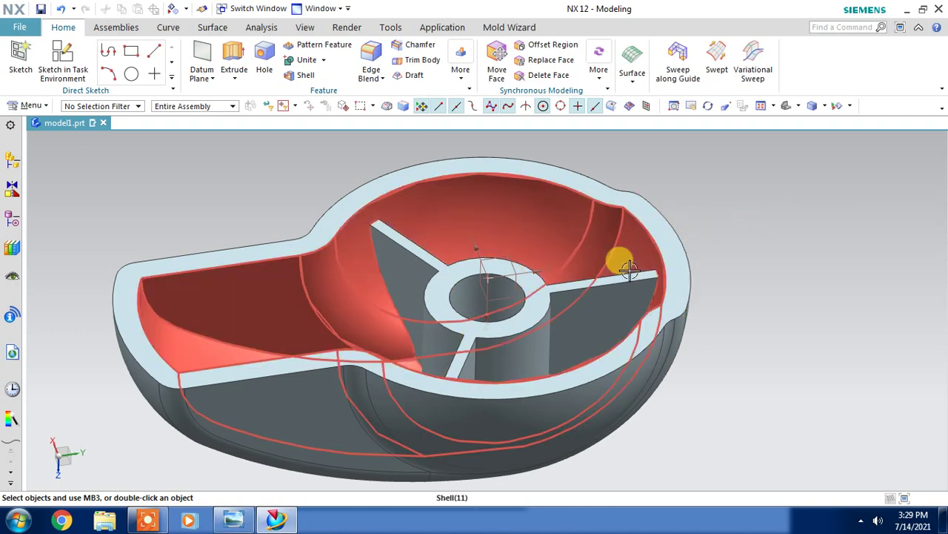
click(667, 245)
Step: Recolour the ribbed knob body light blue through Edit Object Display, then reframe the view
click(305, 27)
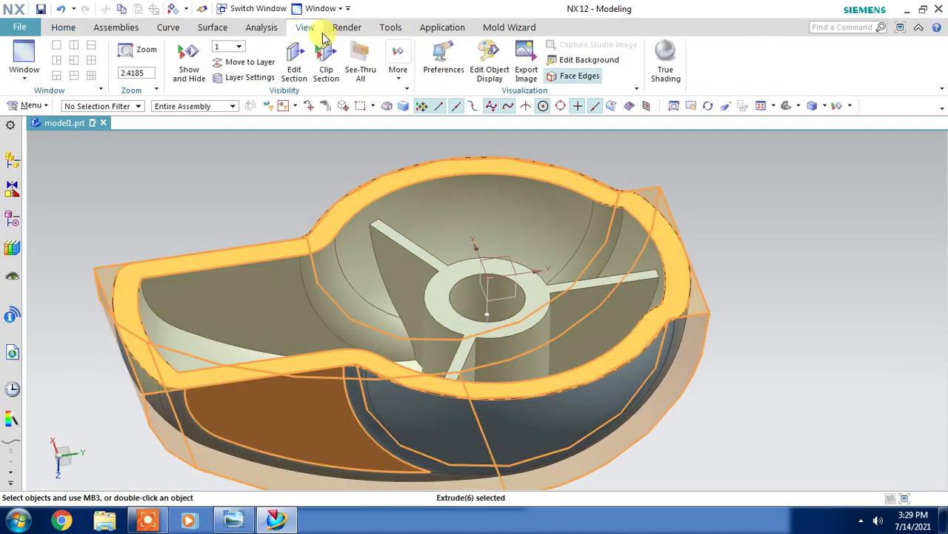
click(489, 63)
click(169, 92)
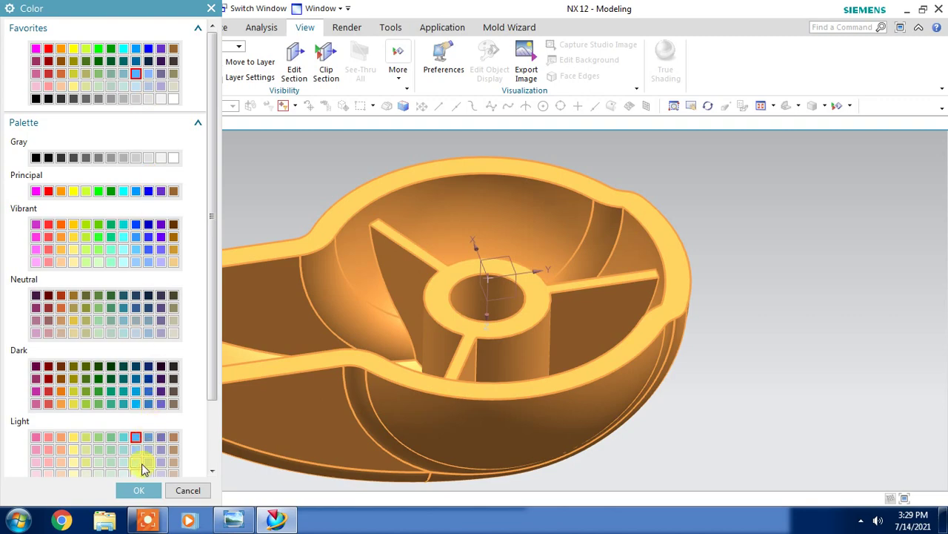
click(138, 489)
click(118, 404)
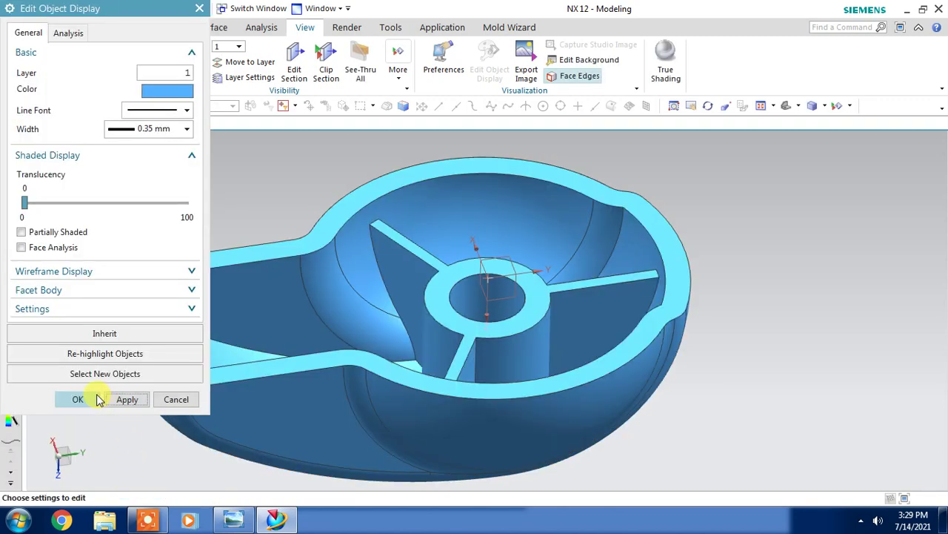
click(99, 400)
mouse_move(542, 201)
middle_down()
mouse_move(546, 297)
mouse_move(571, 348)
mouse_move(523, 186)
mouse_move(387, 191)
mouse_move(381, 208)
mouse_move(377, 195)
mouse_move(375, 205)
mouse_move(417, 224)
middle_up()
scroll(419, 226, down, 1)
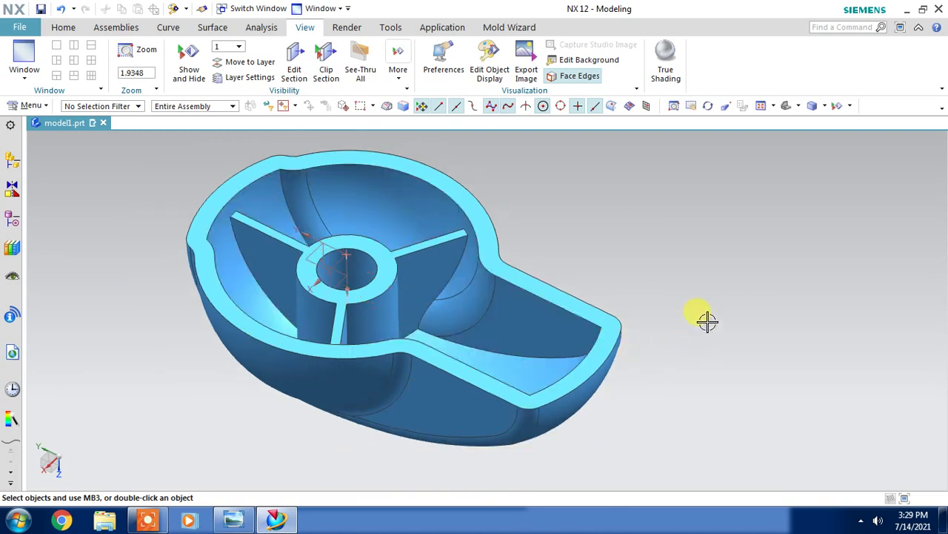
mouse_move(708, 320)
shift+middle_down()
mouse_move(629, 324)
mouse_move(599, 311)
mouse_move(608, 315)
shift+middle_up()
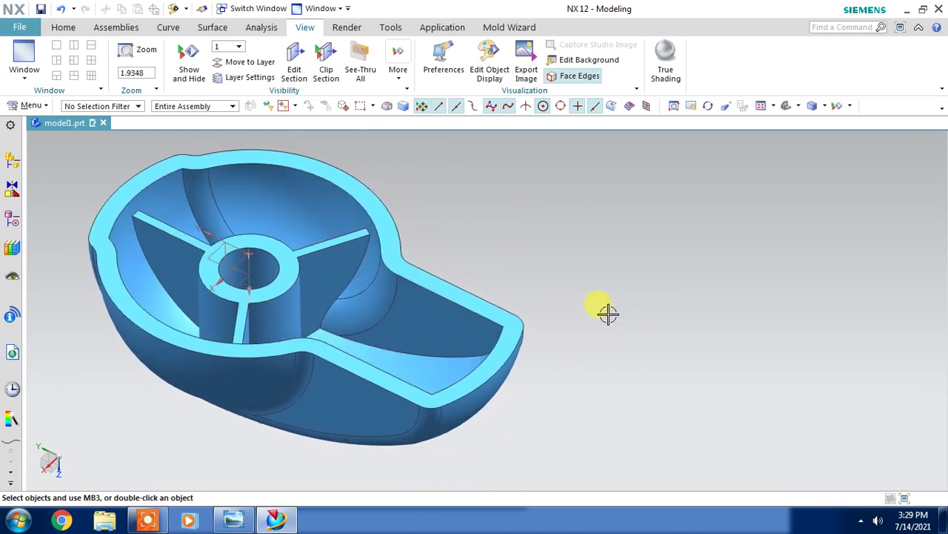